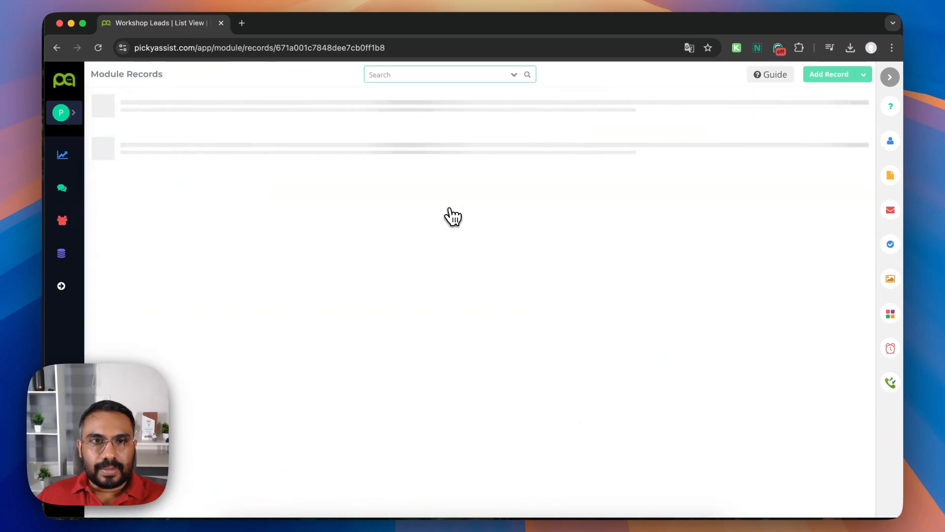
Start a filter on the Workshop Leads records with the condition Payment Status Is Empty.
mouse_move(192, 490)
left_mouse_down()
mouse_move(760, 489)
mouse_move(192, 490)
left_mouse_up()
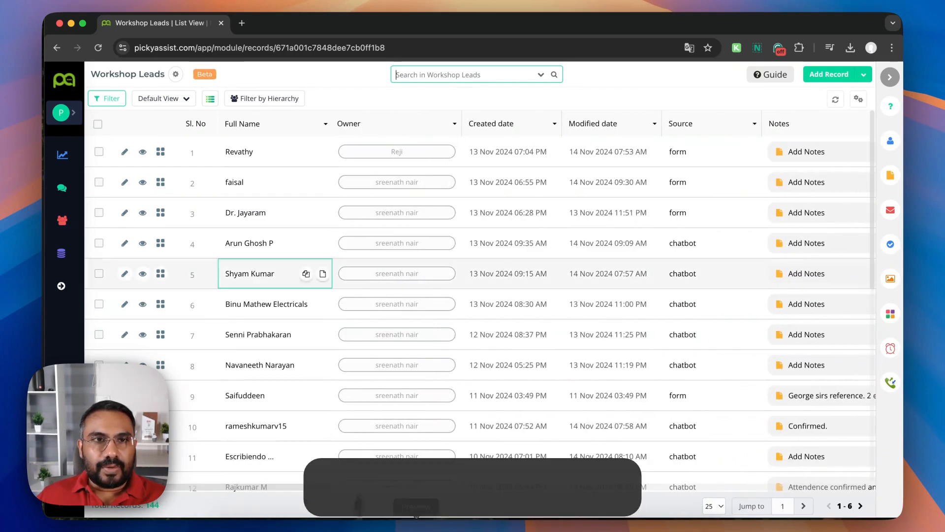
left_click(111, 98)
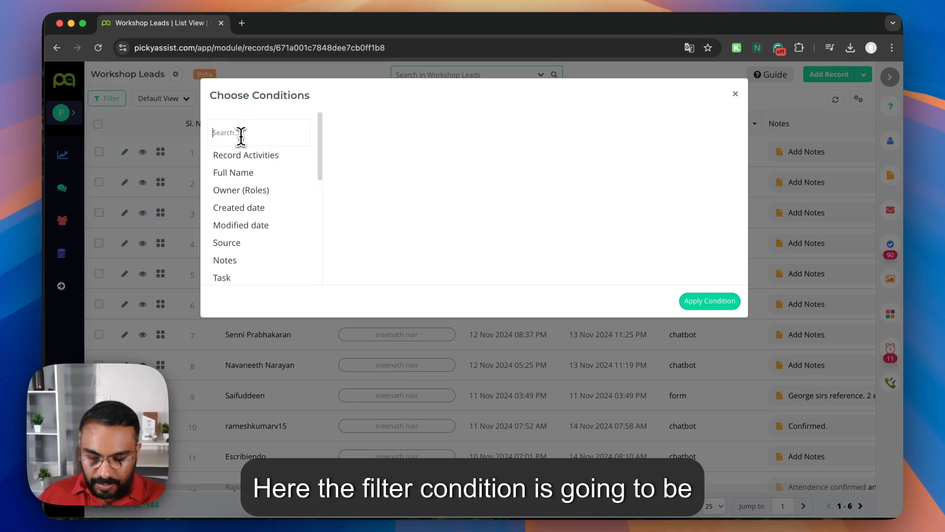
type("pa")
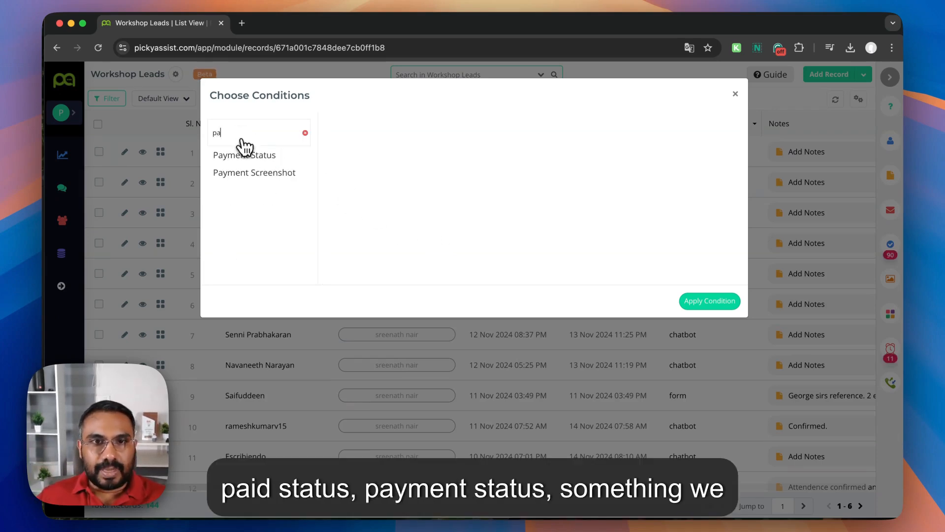
left_click(244, 155)
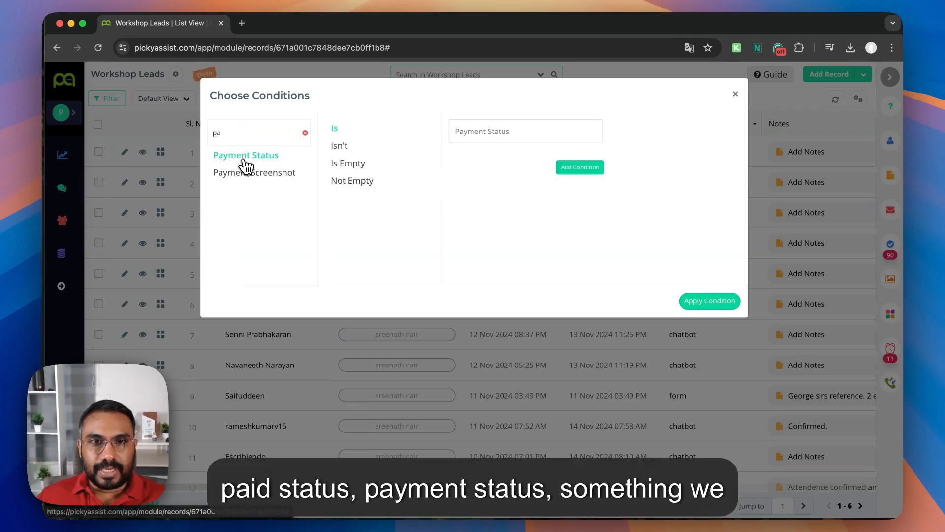
left_click(348, 164)
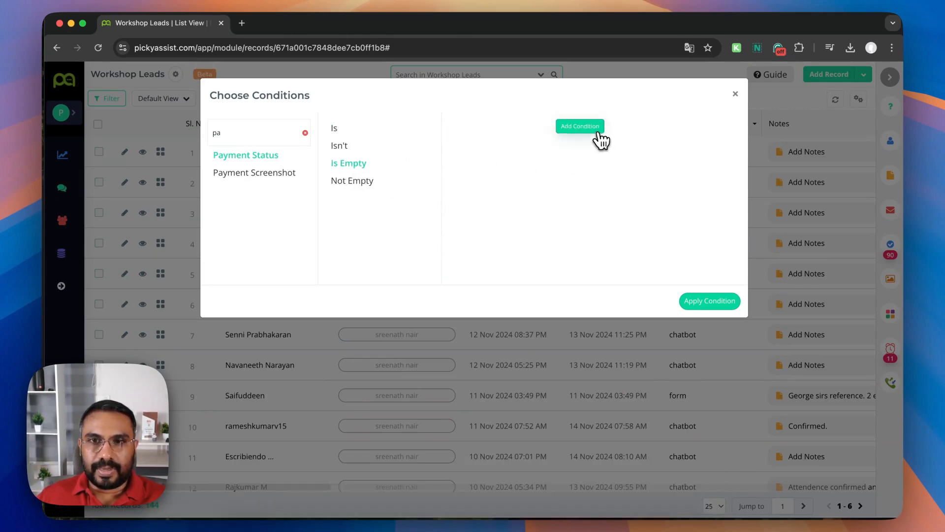
left_click(594, 128)
Add a second condition, Registration Status Is Completed, and apply the filter to the leads.
double_click(233, 162)
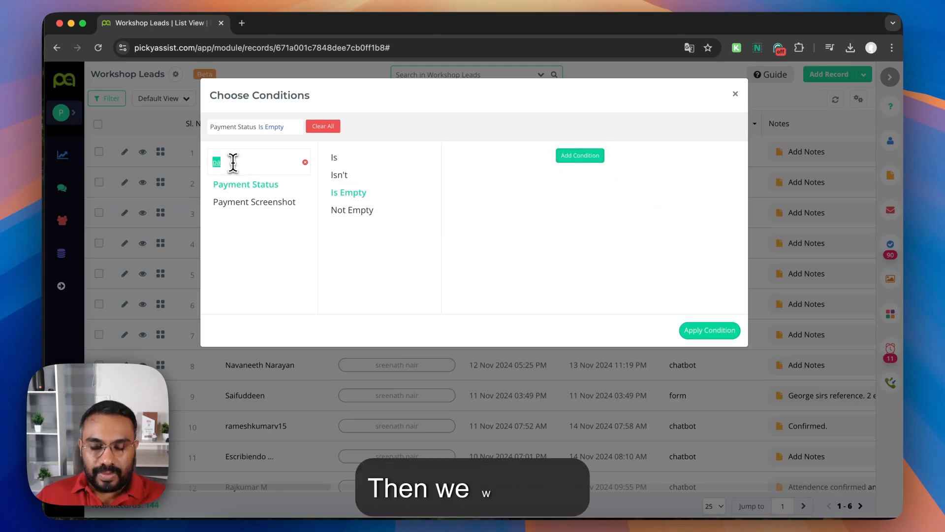
key("BackSpace")
type("reg")
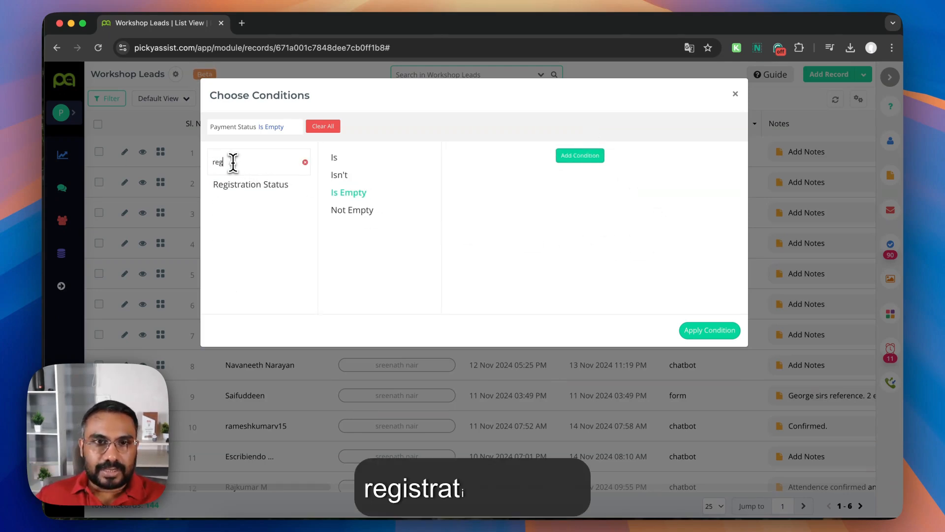
left_click(245, 187)
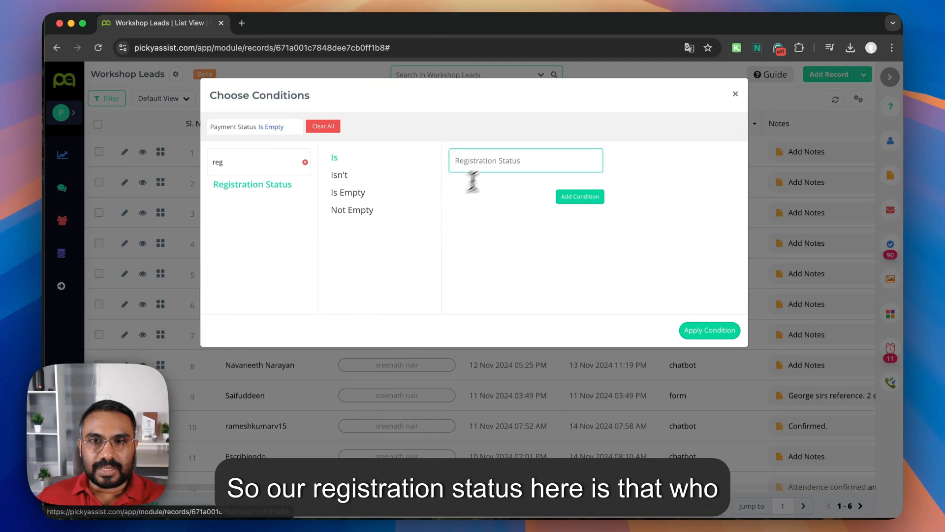
left_click(486, 159)
left_click(501, 217)
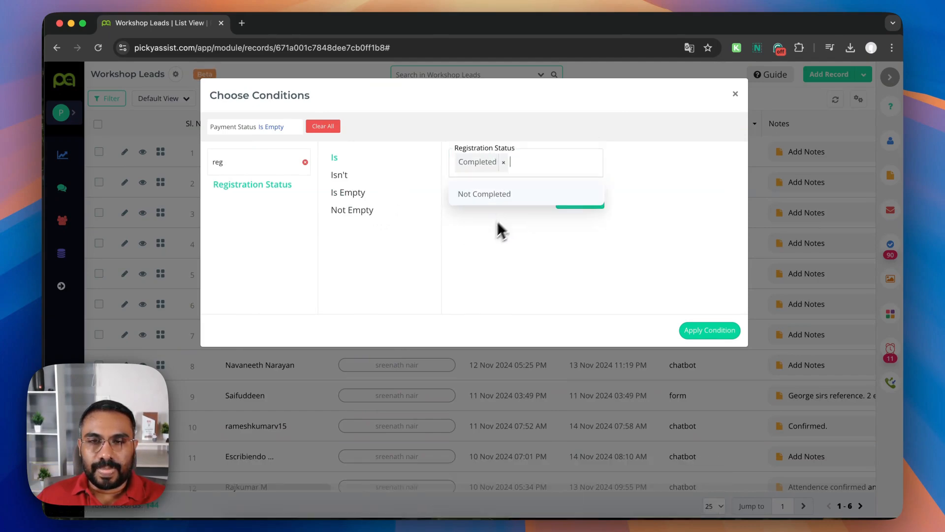
left_click(580, 202)
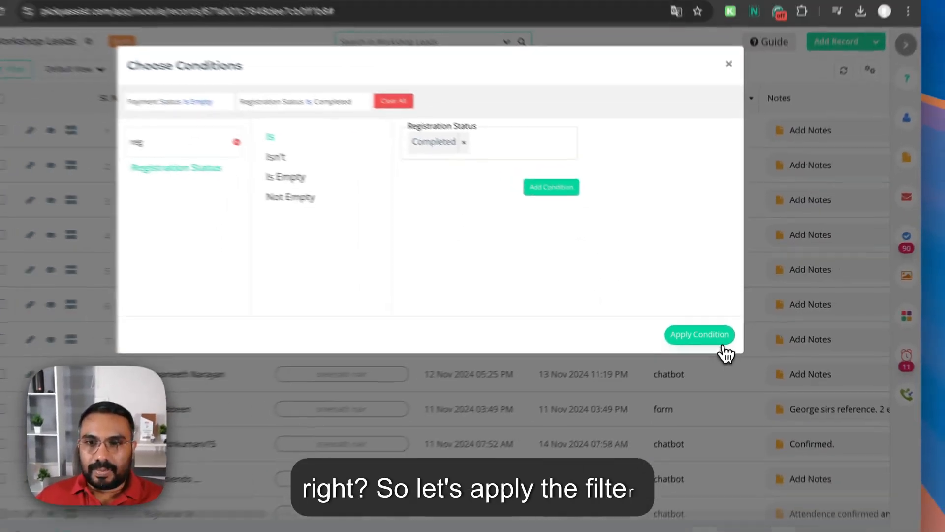
left_click(925, 485)
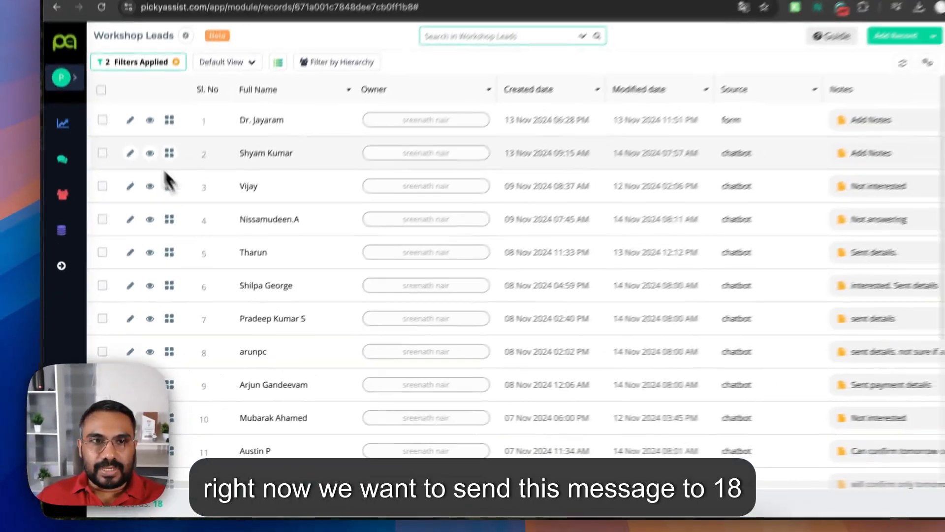
Examine the lead qualification, payment, registration and check-in status columns of the filtered leads.
left_click(342, 8)
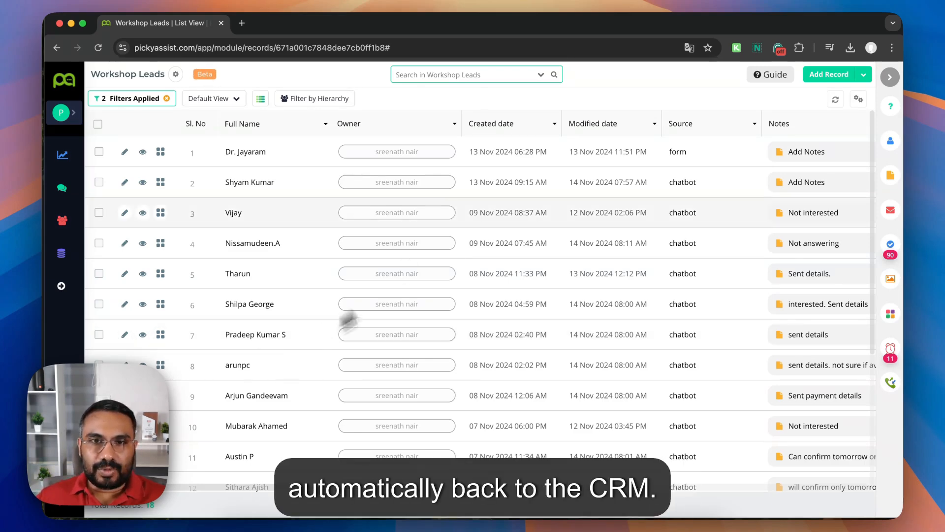
left_click_drag(178, 489, 819, 497)
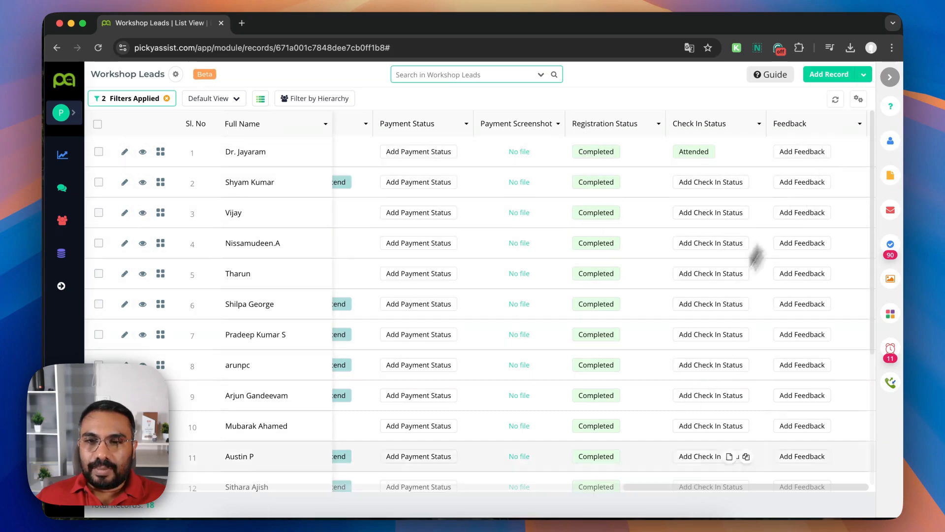
left_click_drag(717, 487, 634, 498)
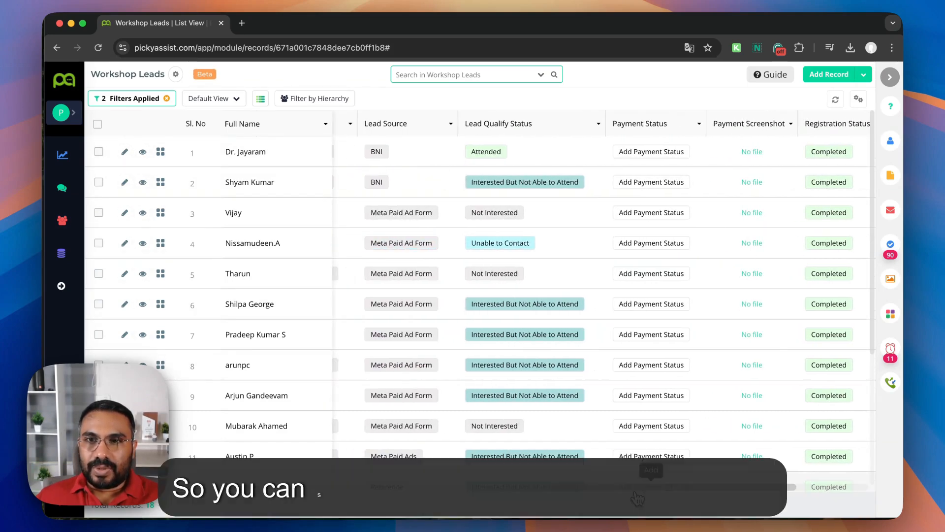
scroll(655, 199, "down", 1)
scroll(654, 238, "up", 1)
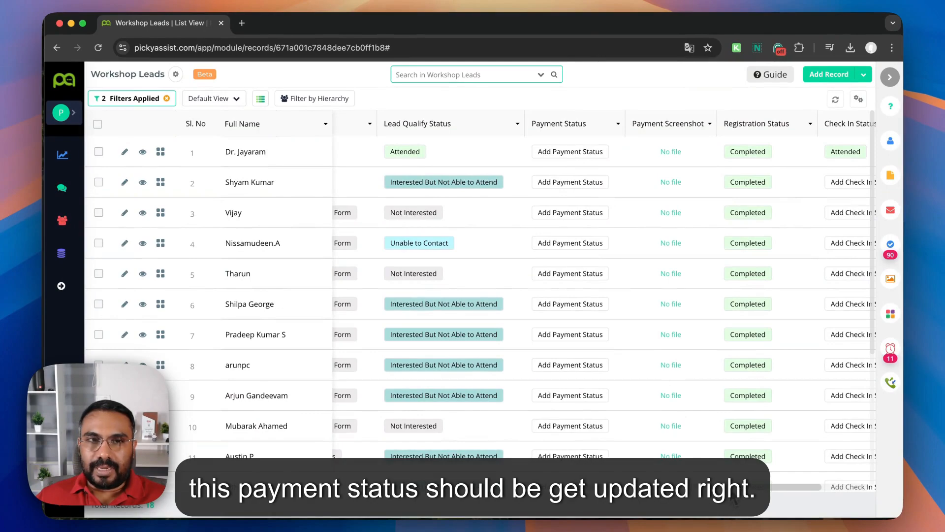
scroll(733, 501, "right", 10)
Open the Flow Builder's Chatbots page in a new browser tab and switch to it.
left_click(61, 286)
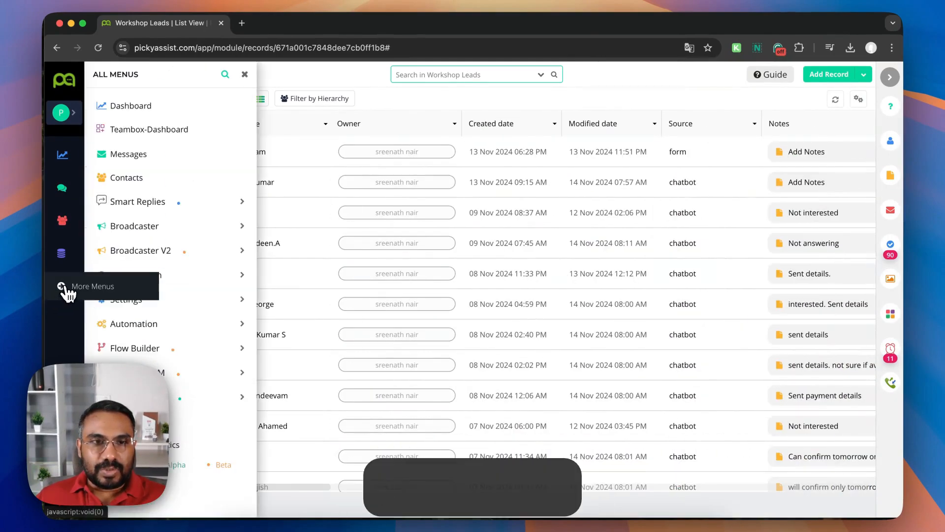
left_click(172, 351)
right_click(158, 374)
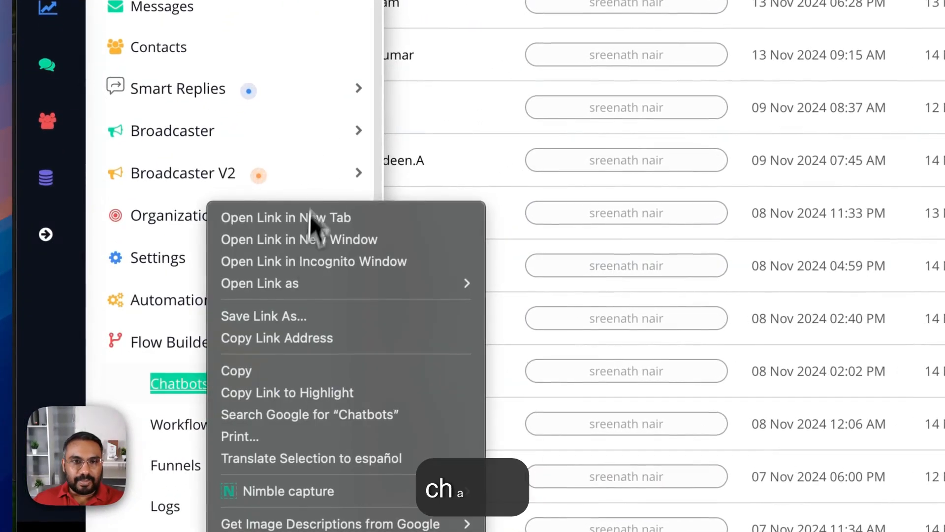
left_click(310, 217)
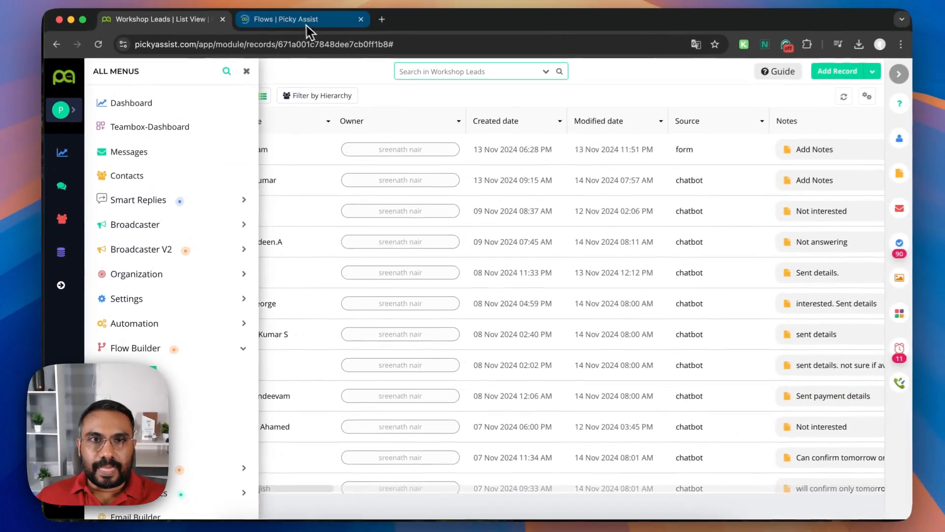
left_click(305, 21)
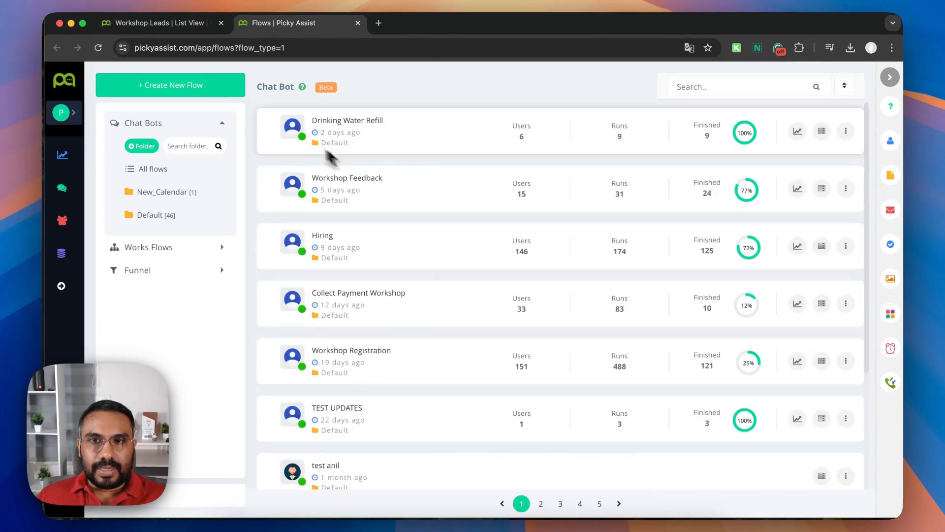
Create a chatbot flow named "Registration Payment Followup" on the WhatsApp Cloud / Official channel in the Default folder.
left_click(190, 87)
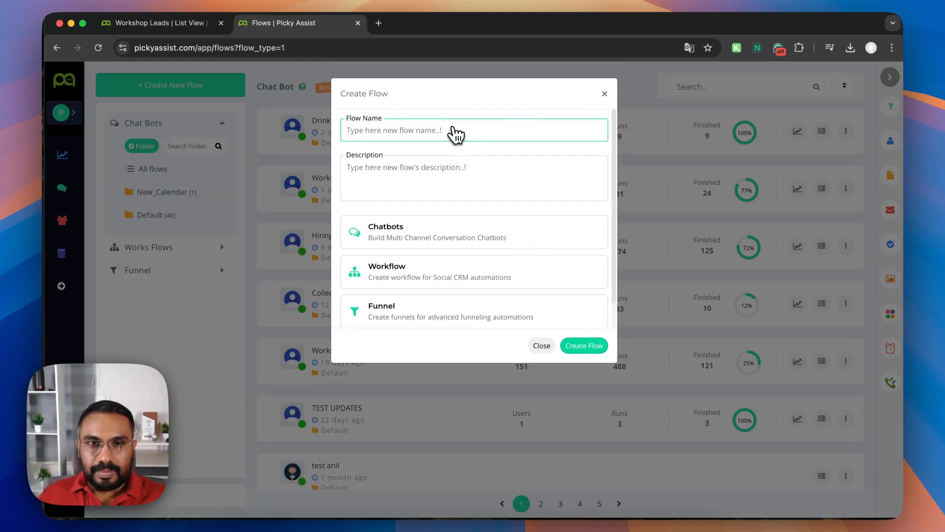
type("Registration Payment Followup")
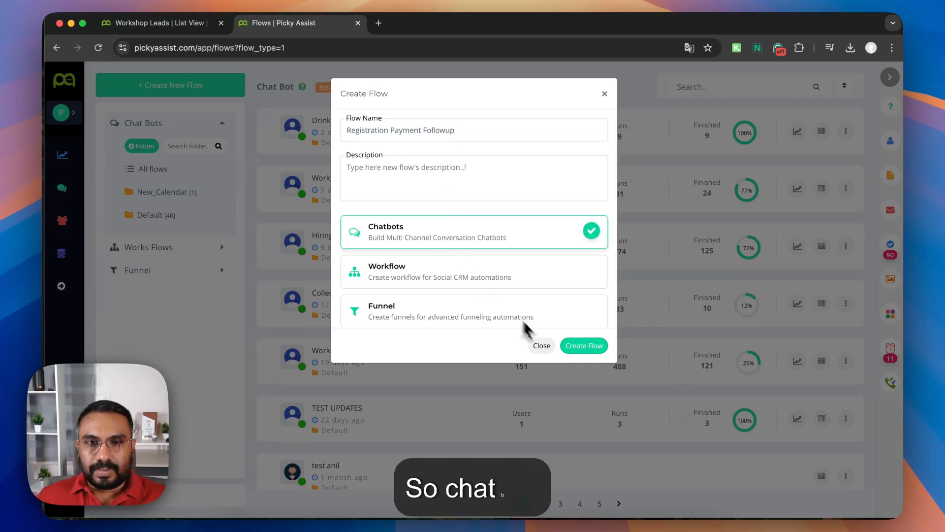
scroll(542, 316, "down", 5)
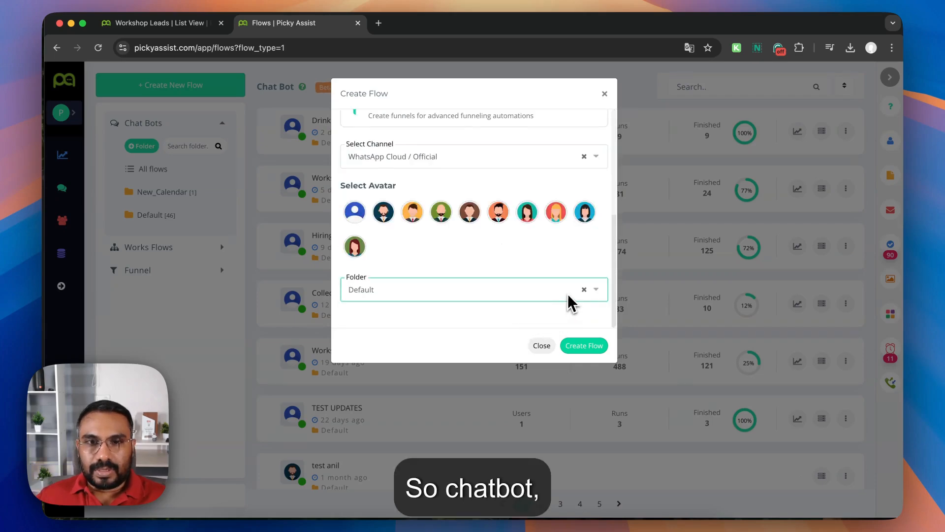
left_click(586, 346)
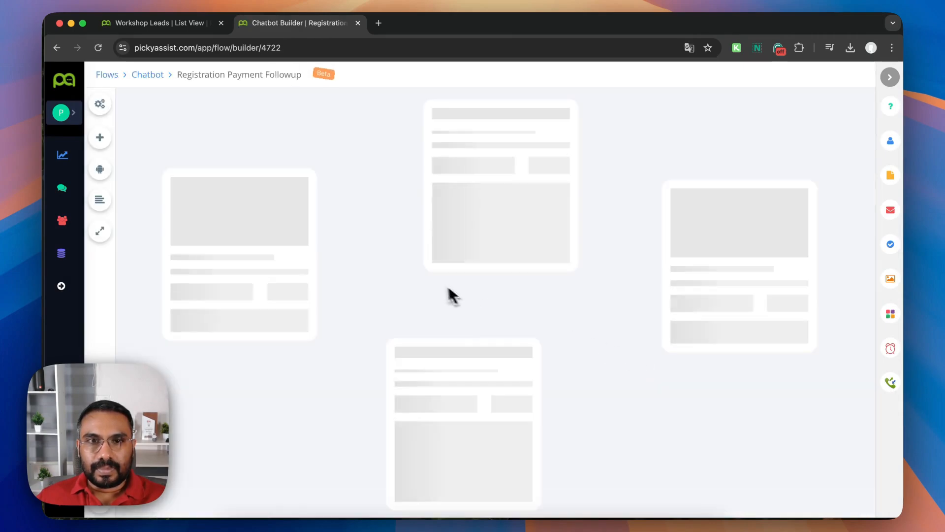
Connect a Send WhatsApp Templates message to the Starting Step, using the WHATSAPP OFFICIAL MANAGED SERVICE channel.
left_click_drag(347, 167, 476, 241)
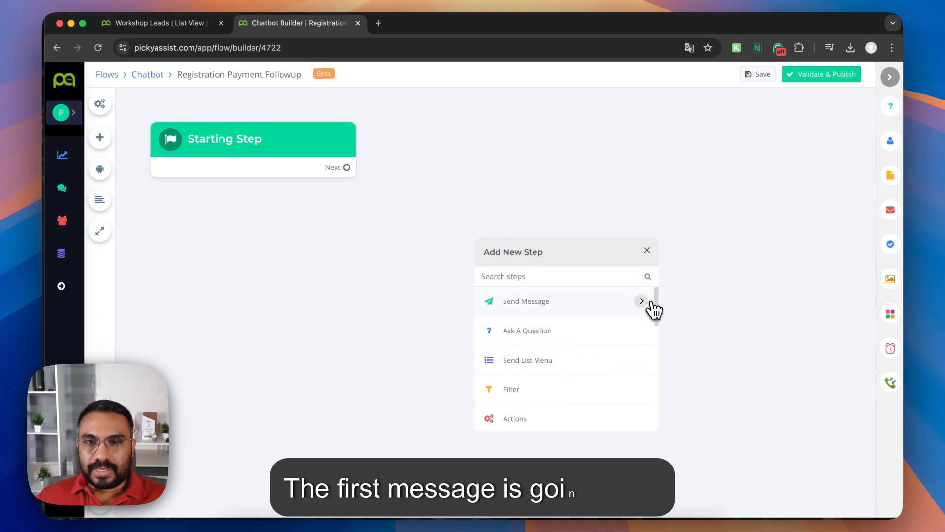
scroll(579, 391, "down", 5)
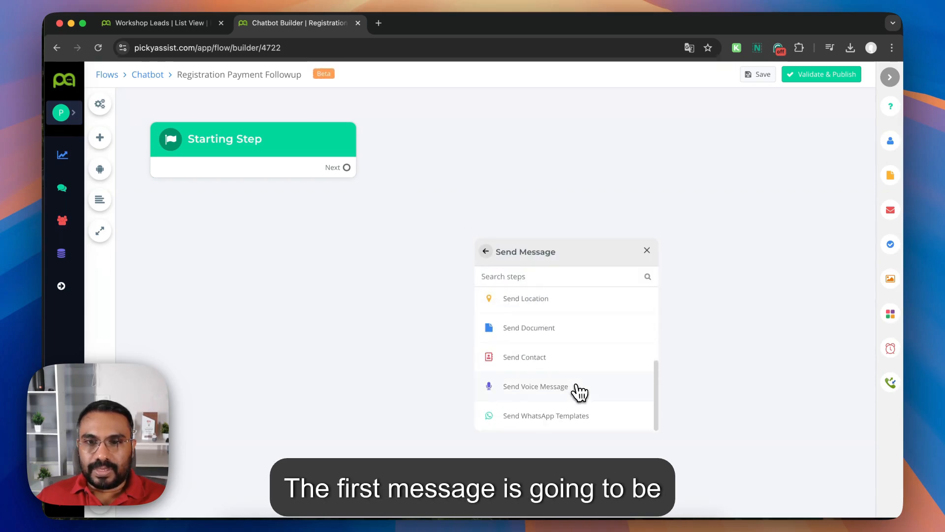
left_click(574, 425)
left_click_drag(601, 297, 566, 200)
left_click(583, 238)
left_click(584, 236)
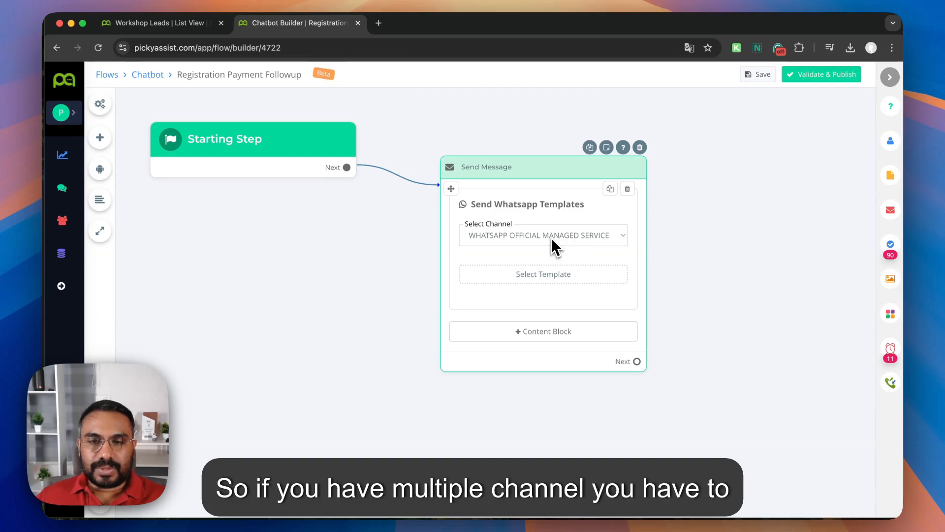
Search the templates for "pa" and select seat_confirmation_payment_due for the message.
left_click(547, 283)
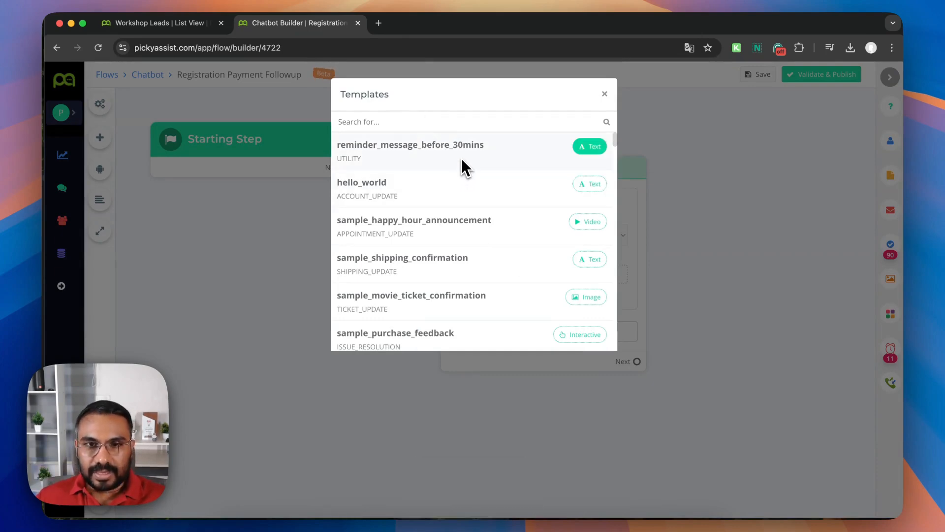
scroll(474, 229, "down", 2)
scroll(477, 237, "down", 15)
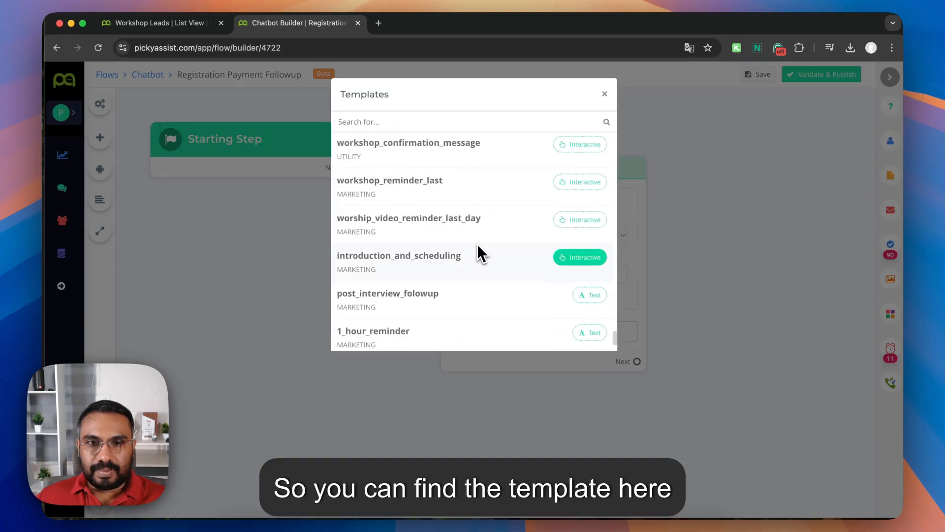
scroll(478, 244, "up", 3)
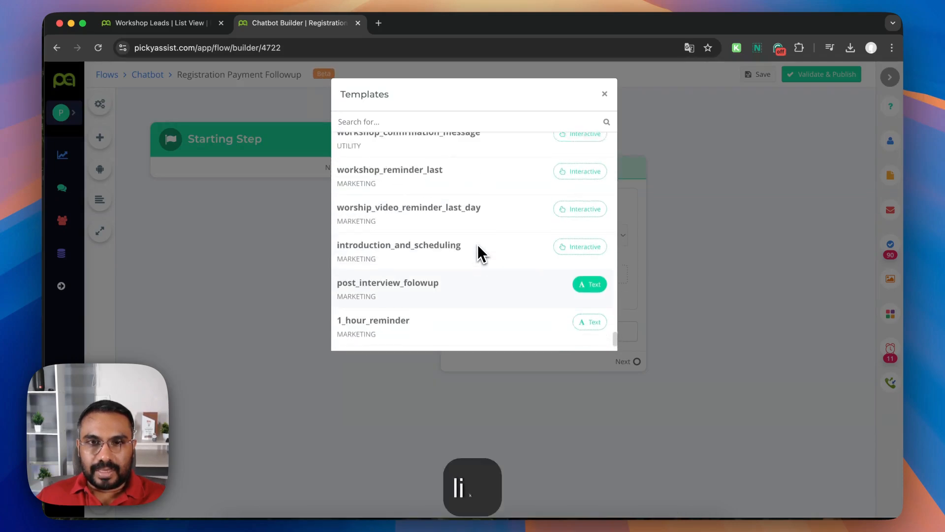
scroll(477, 244, "up", 2)
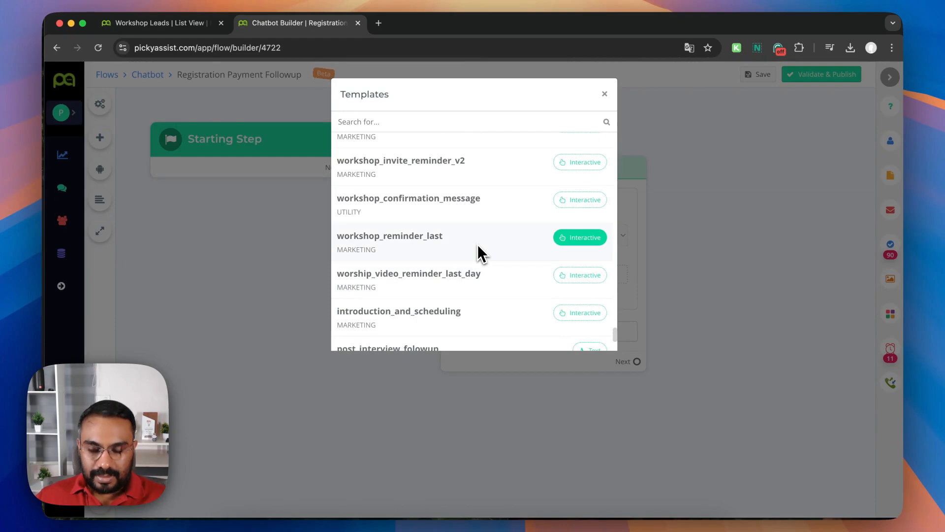
type("pa")
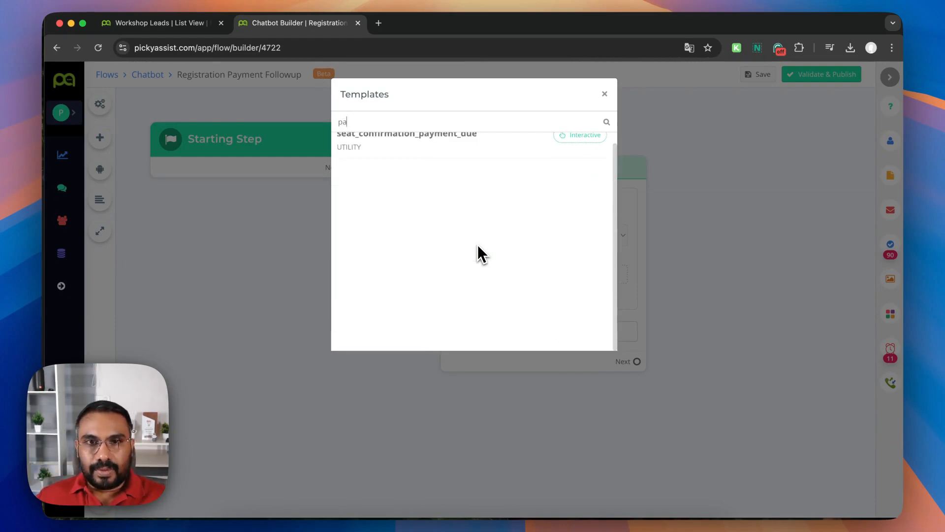
scroll(474, 288, "up", 1)
left_click(598, 154)
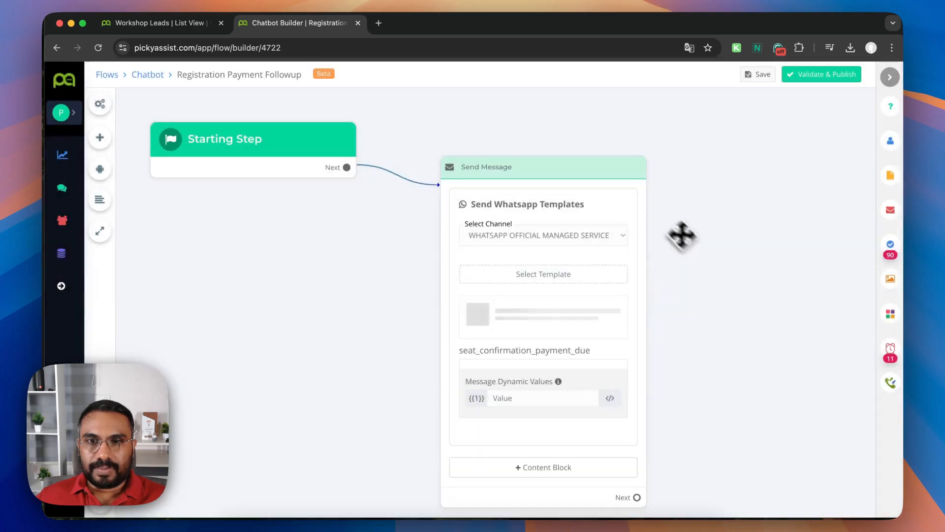
Review the inserted template's message text, dynamic value field and quick replies.
scroll(714, 350, "down", 5)
scroll(651, 213, "down", 10)
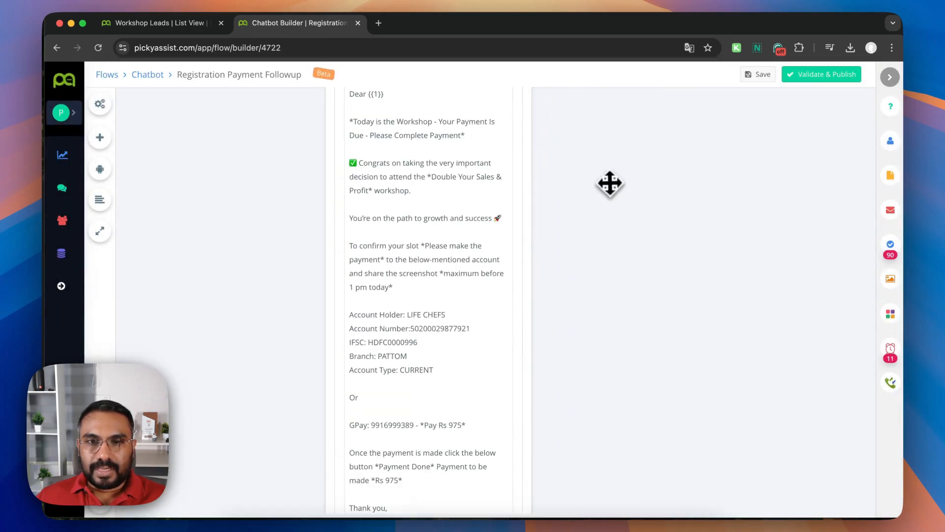
left_click_drag(574, 324, 584, 293)
left_click_drag(565, 234, 553, 255)
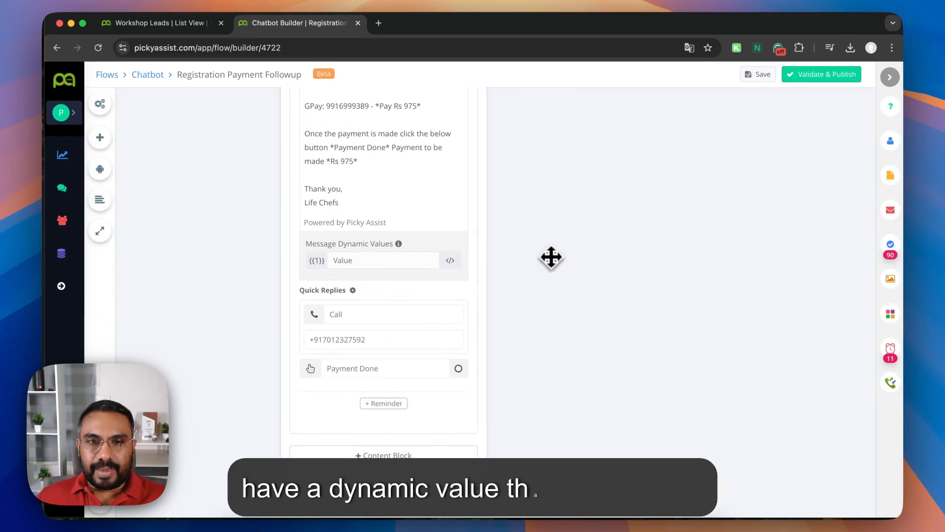
left_click_drag(584, 283, 705, 249)
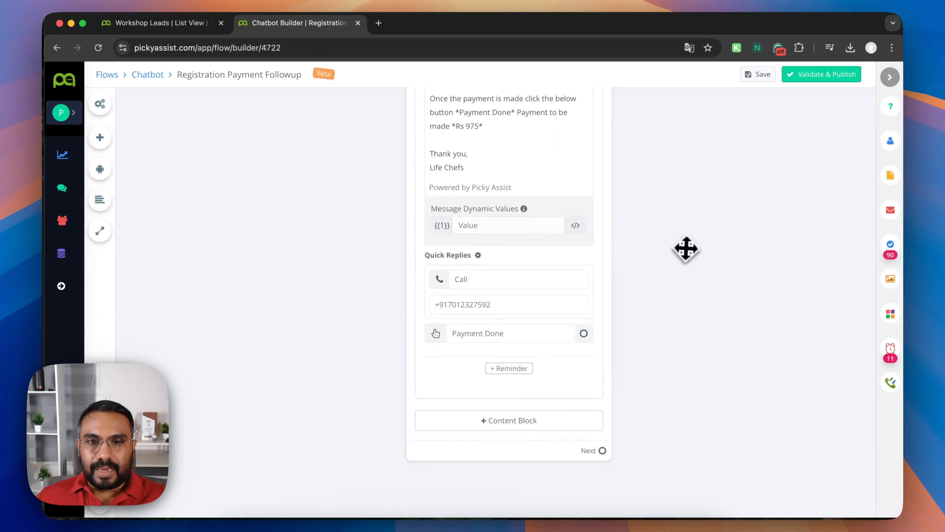
Examine the {{1}} placeholder in the template message and the Full Name column of the Workshop Leads list that should fill it.
left_click_drag(719, 310, 635, 282)
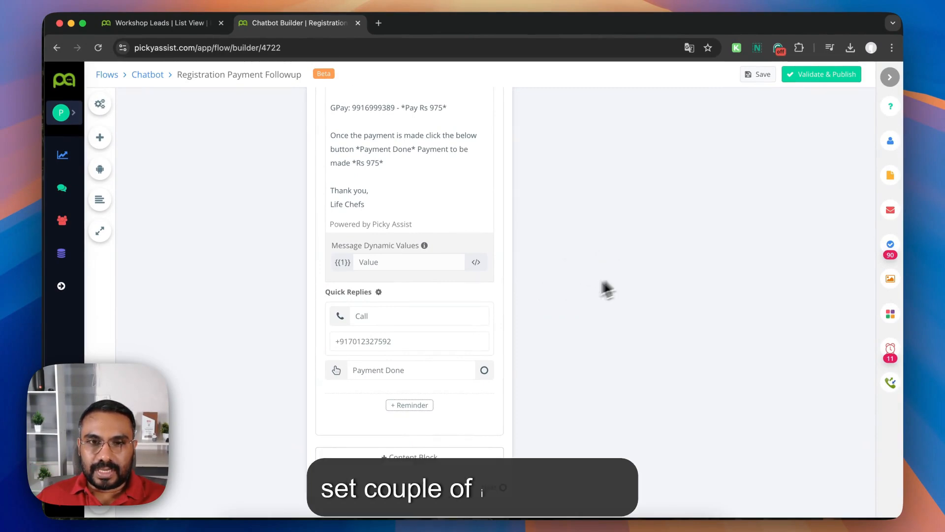
left_click(386, 263)
scroll(581, 280, "up", 10)
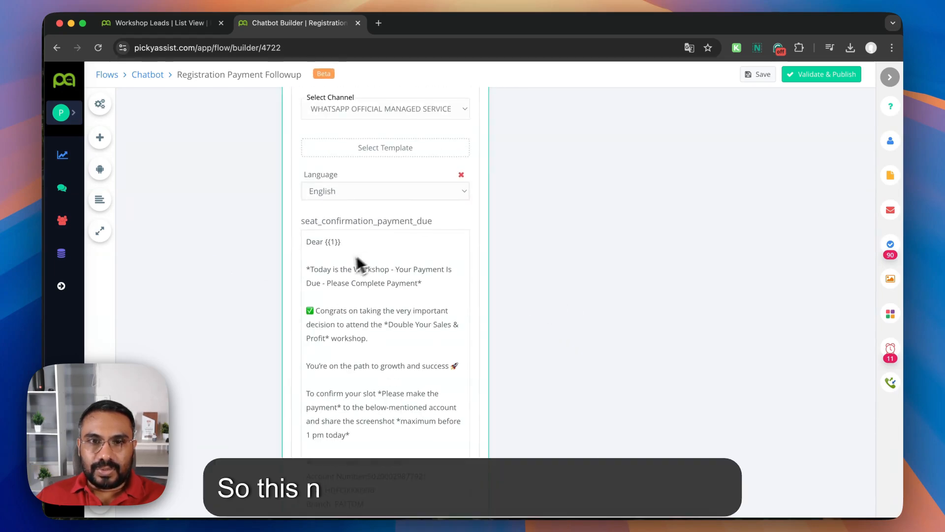
scroll(541, 281, "down", 8)
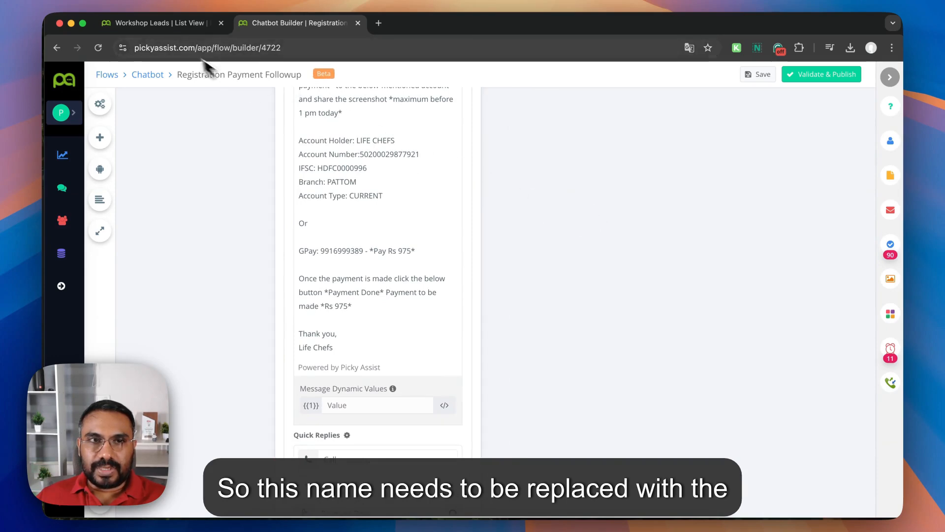
left_click(167, 25)
left_click(247, 77)
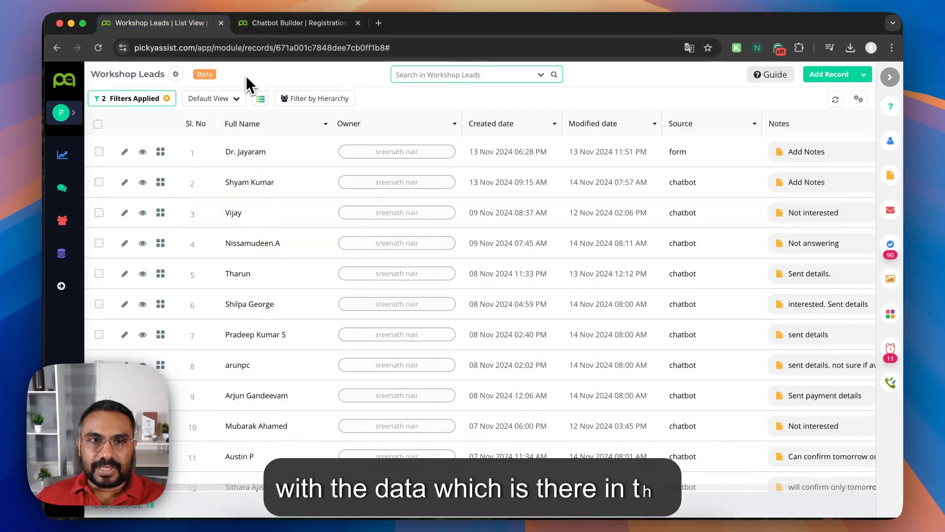
left_click(287, 24)
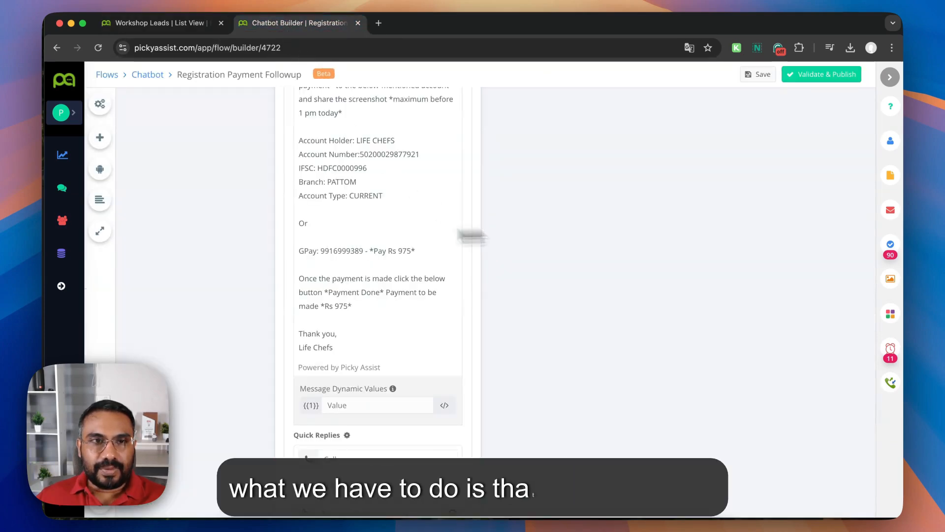
Add an external attribute called "name" in the flow settings and save the settings.
left_click(101, 104)
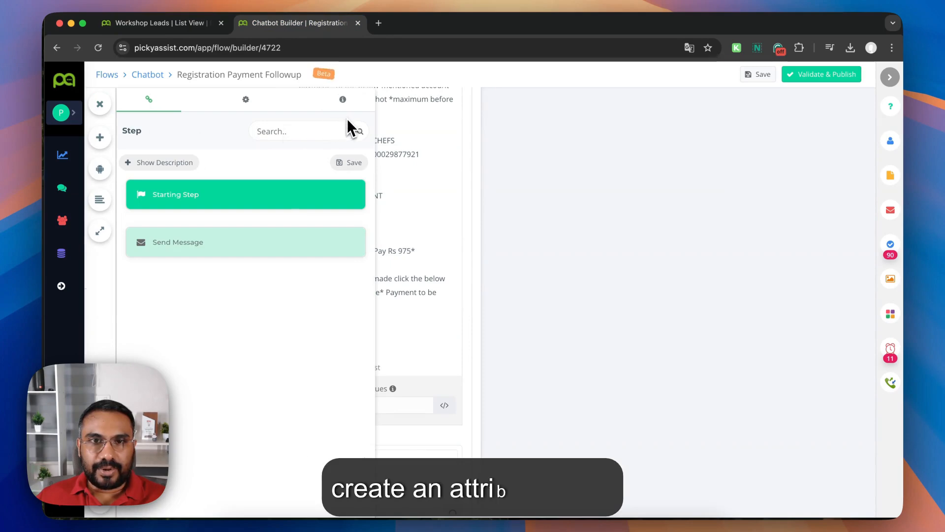
left_click(248, 99)
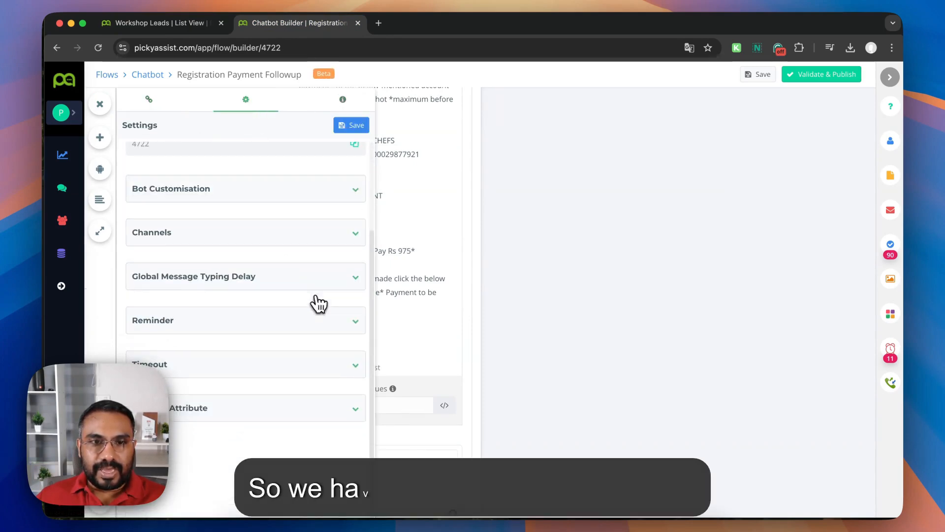
left_click(362, 409)
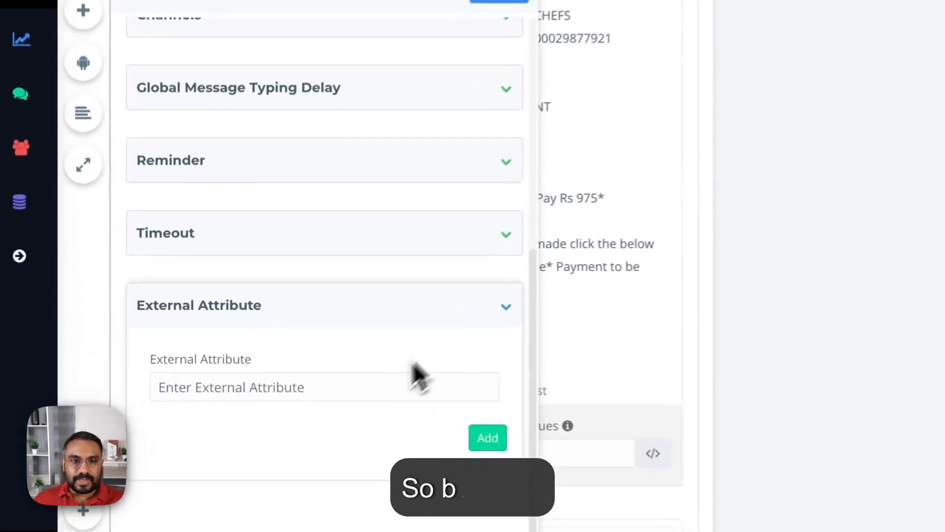
left_click(227, 454)
type("n")
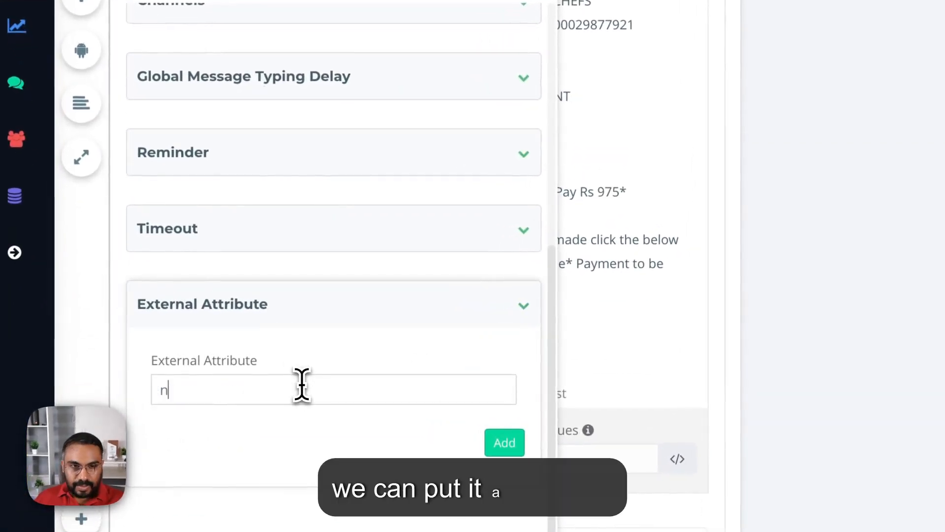
left_click(507, 443)
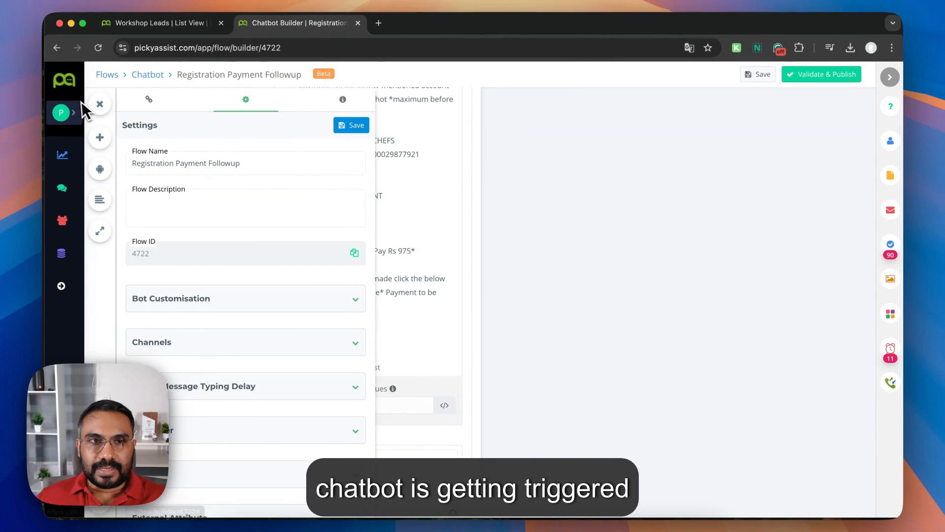
left_click(99, 105)
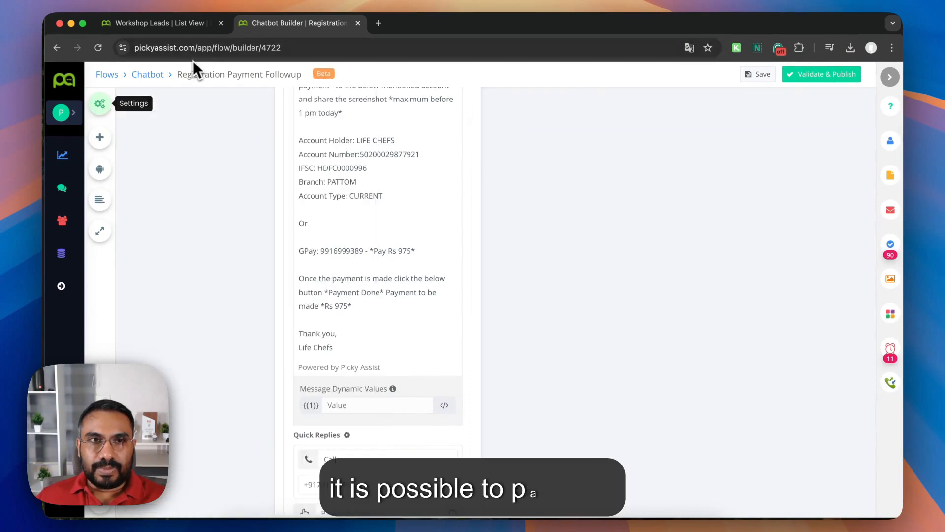
left_click(150, 27)
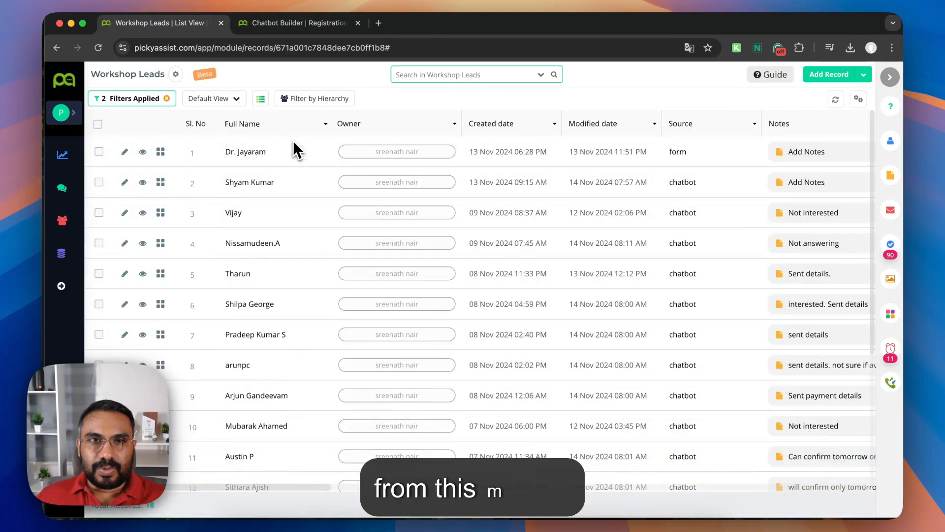
left_click(283, 27)
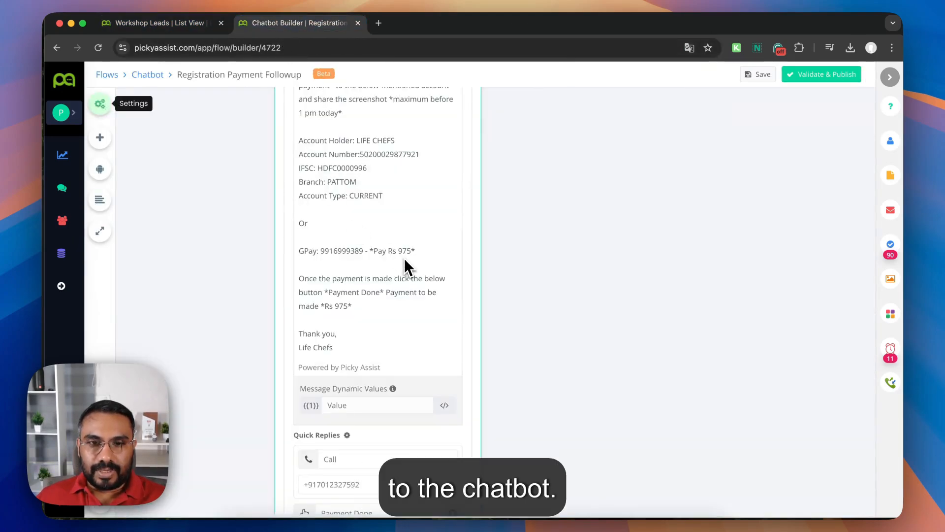
scroll(550, 224, "down", 3)
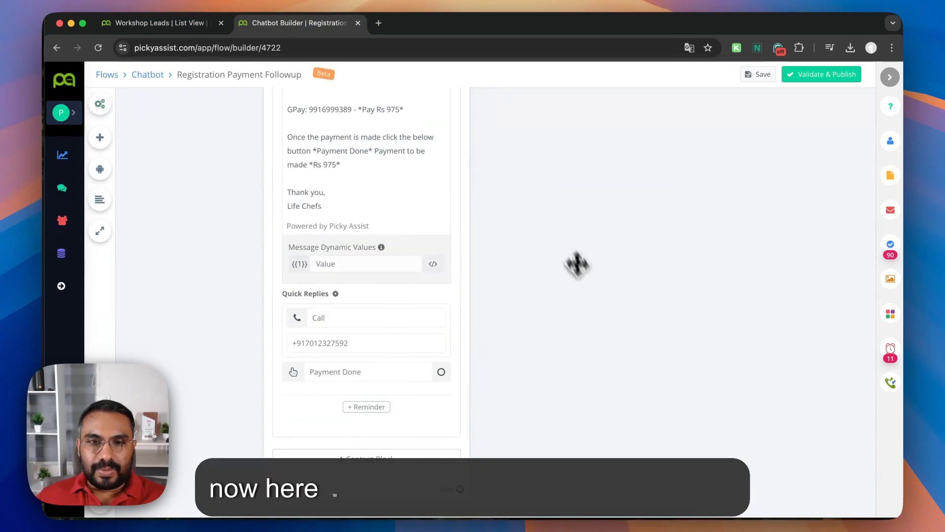
scroll(571, 253, "right", 3)
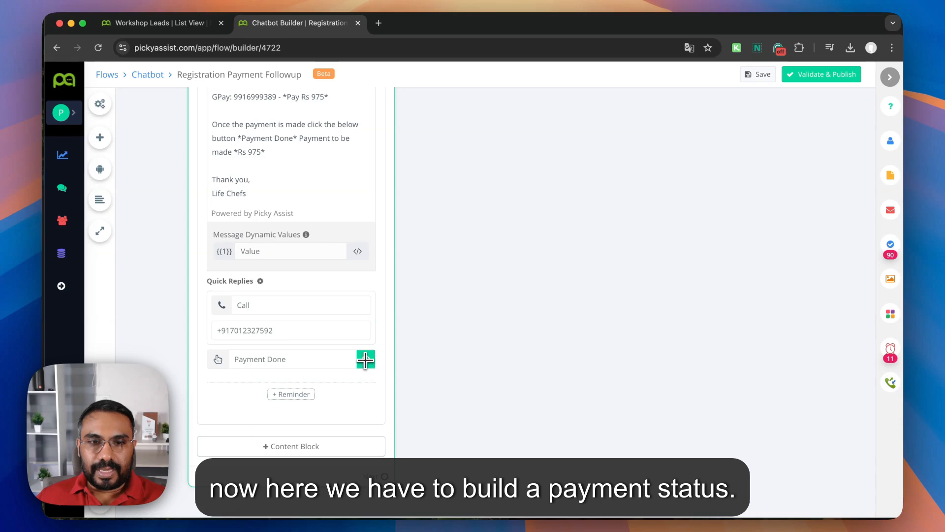
left_click_drag(366, 360, 465, 365)
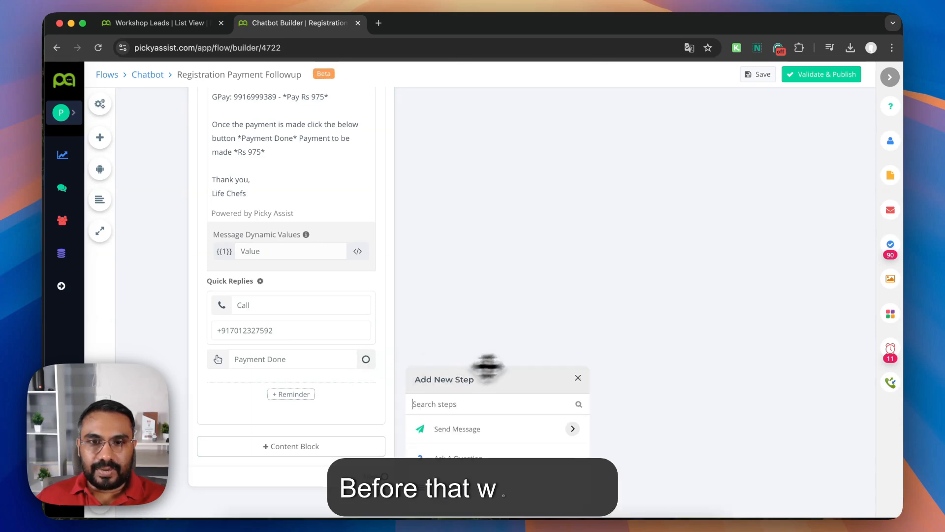
left_click(578, 380)
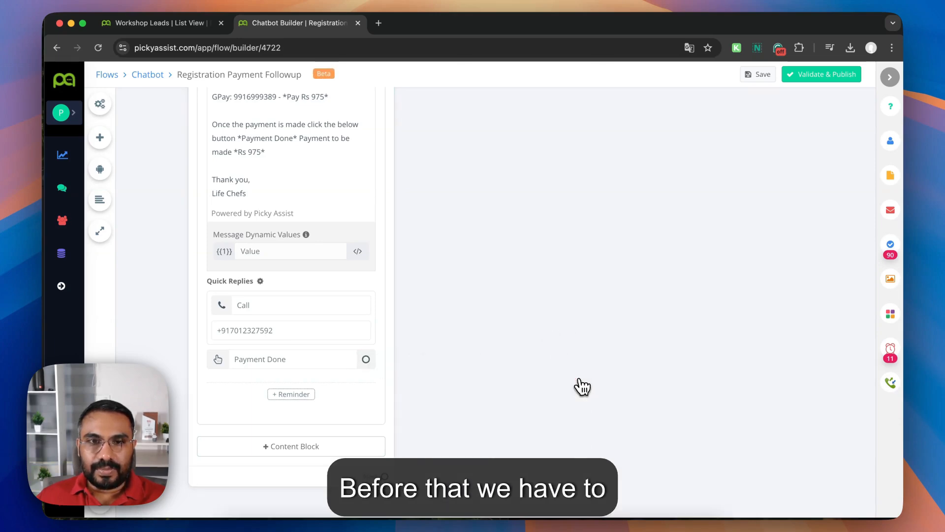
Fill the template's {{1}} dynamic value with the name attribute from External Attribute.
left_click(358, 251)
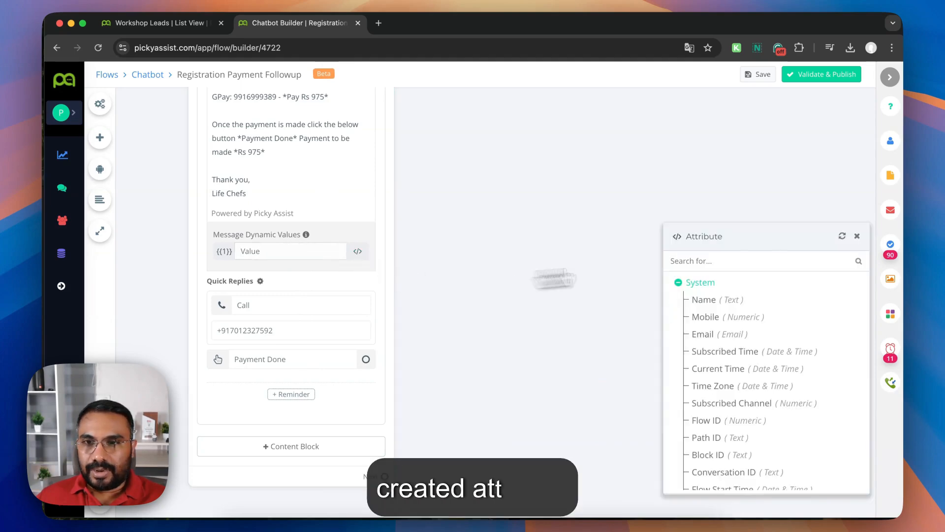
left_click_drag(771, 235, 592, 185)
scroll(613, 276, "down", 5)
left_click(500, 384)
scroll(580, 400, "down", 1)
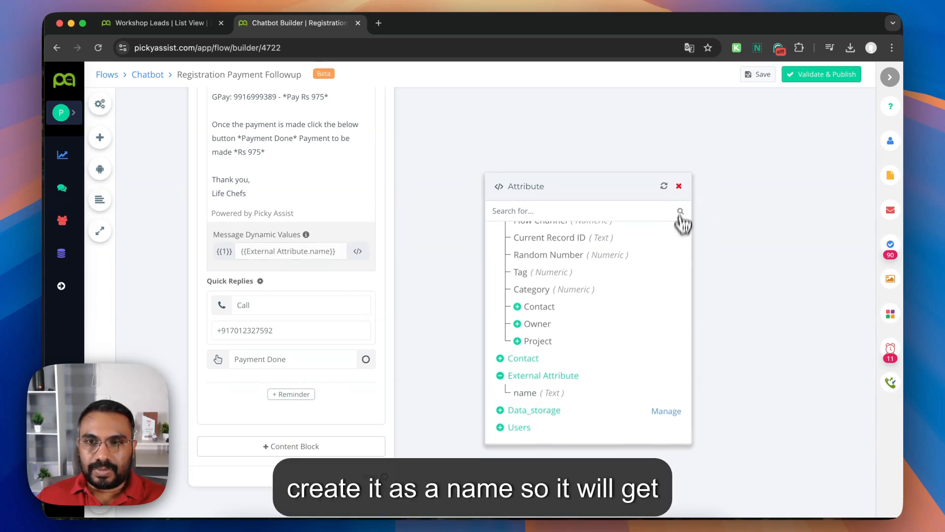
left_click(680, 186)
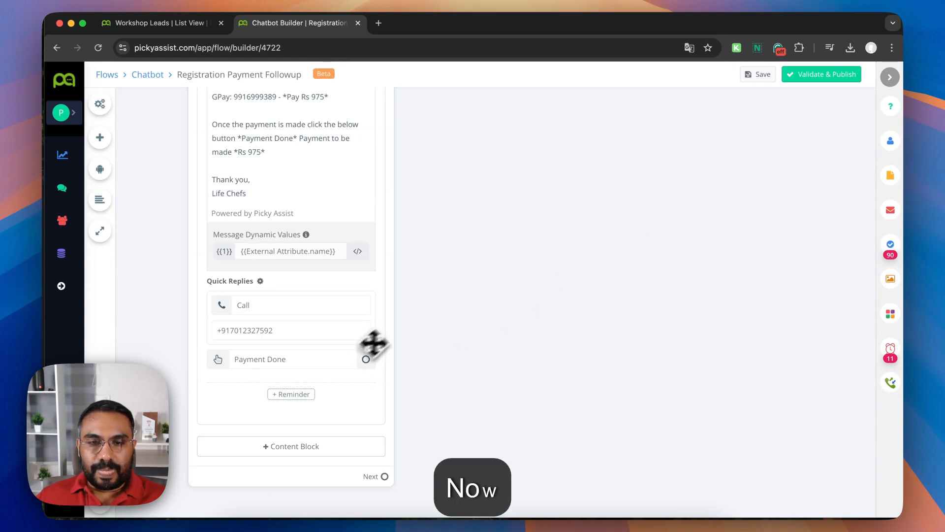
Connect an Ask A Question step to the Payment Done quick reply, with the message "Please share your payment screenshot".
scroll(496, 325, "up", 3)
left_click_drag(496, 325, 502, 190)
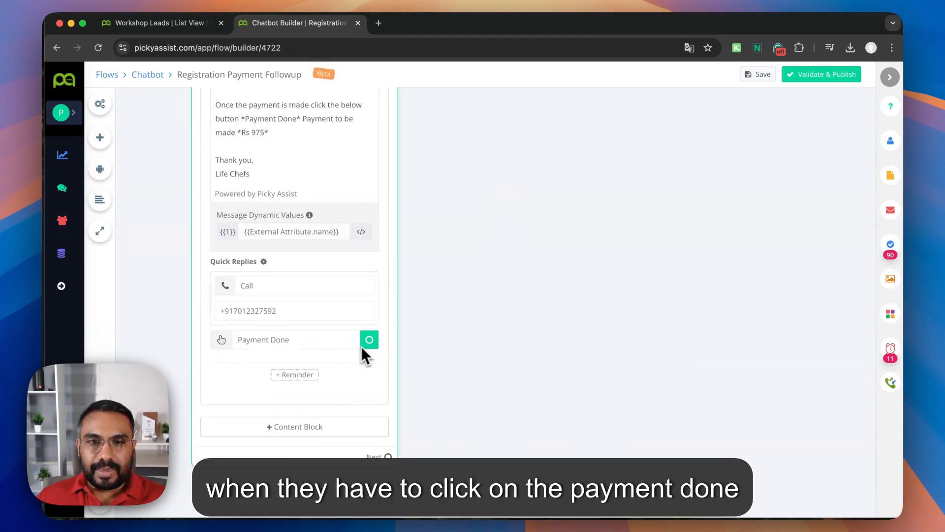
left_click_drag(372, 342, 478, 223)
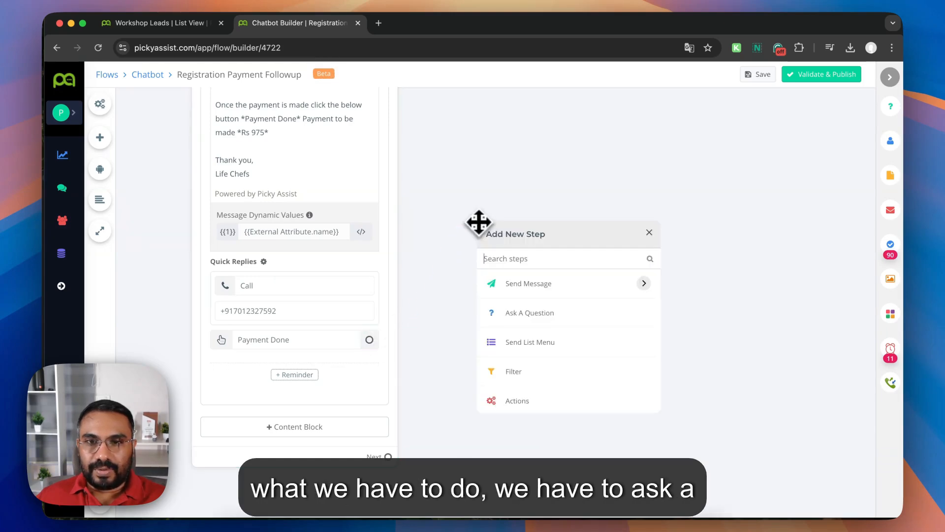
left_click(551, 312)
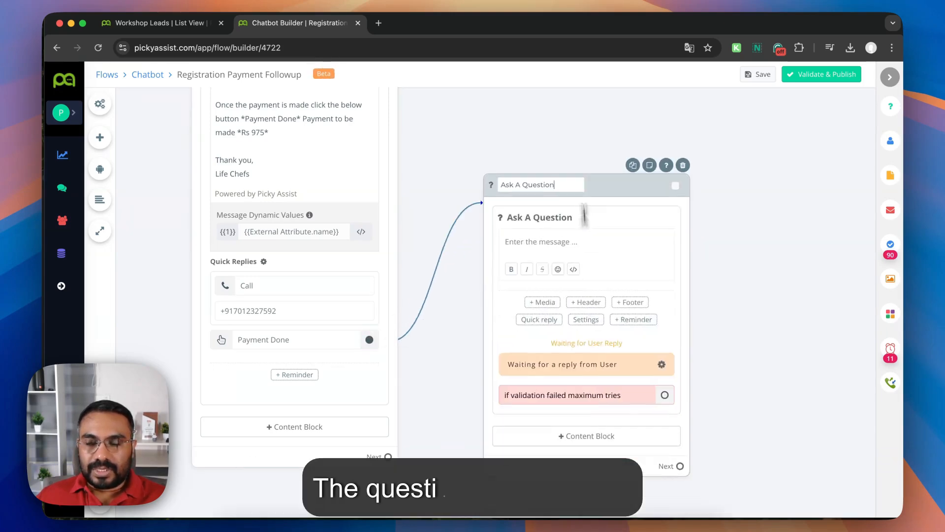
left_click(580, 238)
type("Please ")
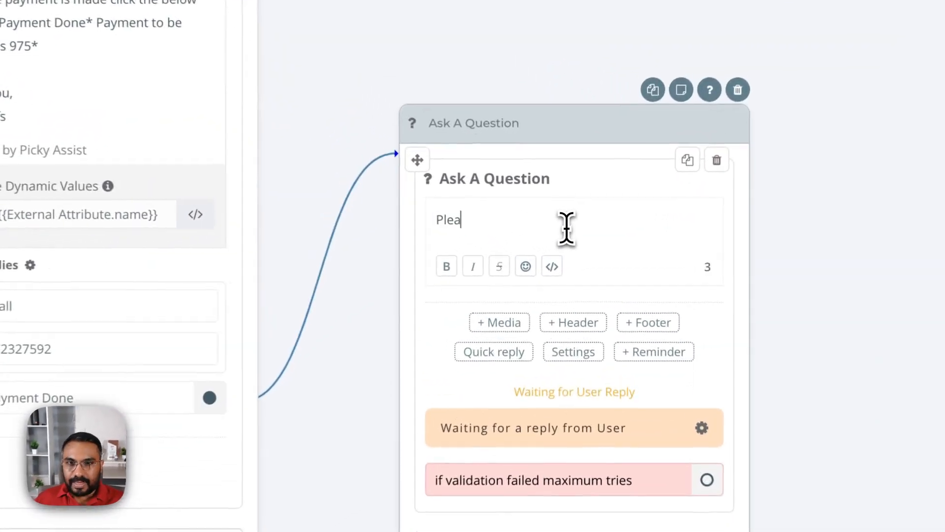
type("share your payment")
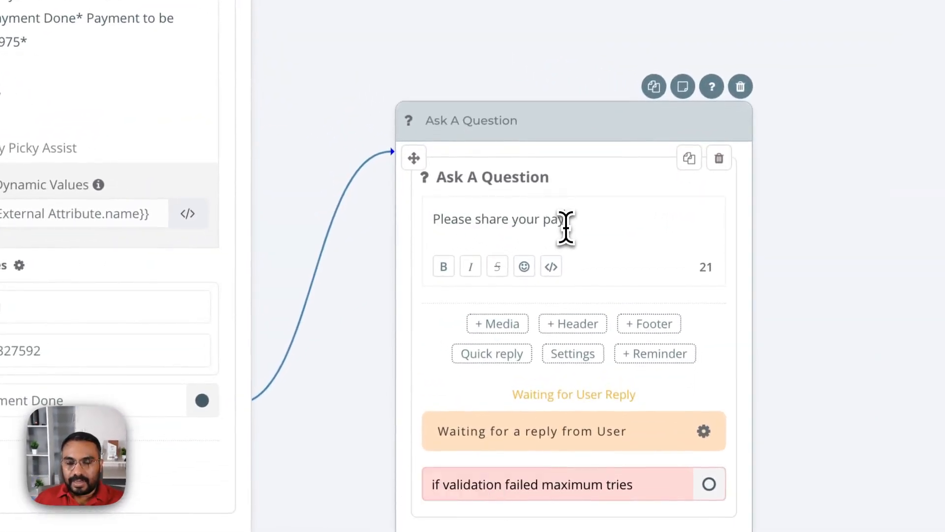
type(" screenshot")
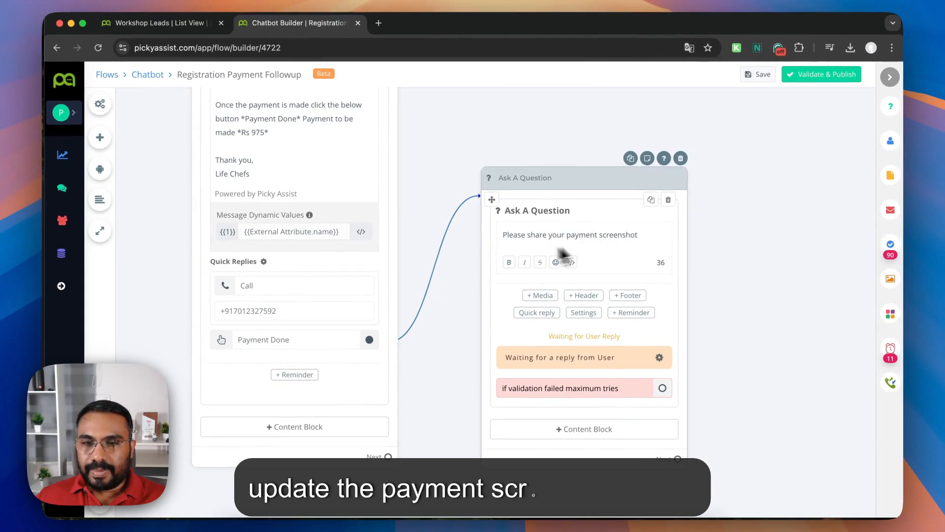
Set the expected input type of the question's user reply to File.
left_click(584, 313)
scroll(292, 277, "down", 1)
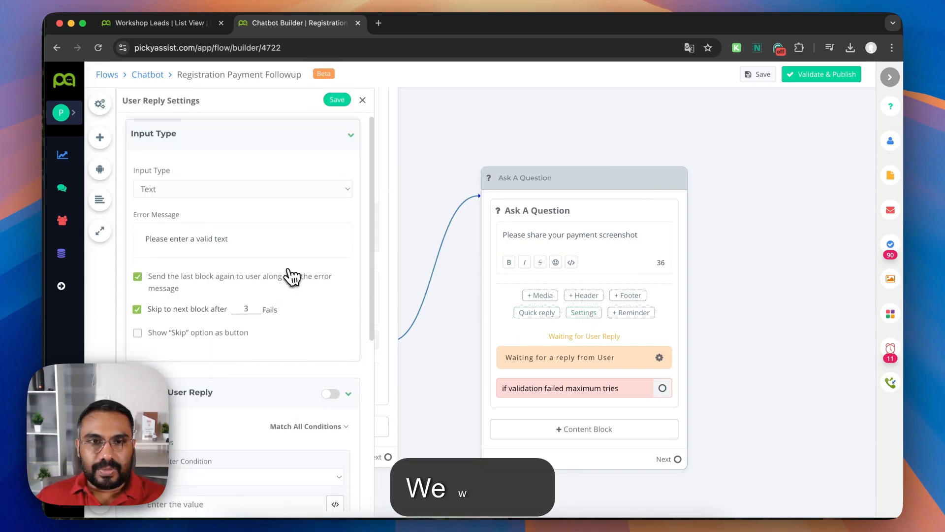
left_click(293, 189)
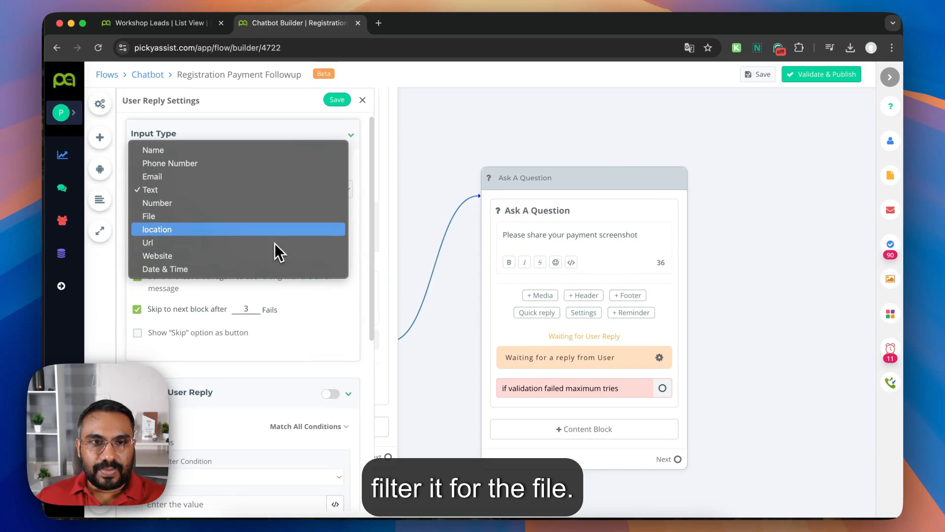
left_click(275, 215)
scroll(313, 273, "down", 1)
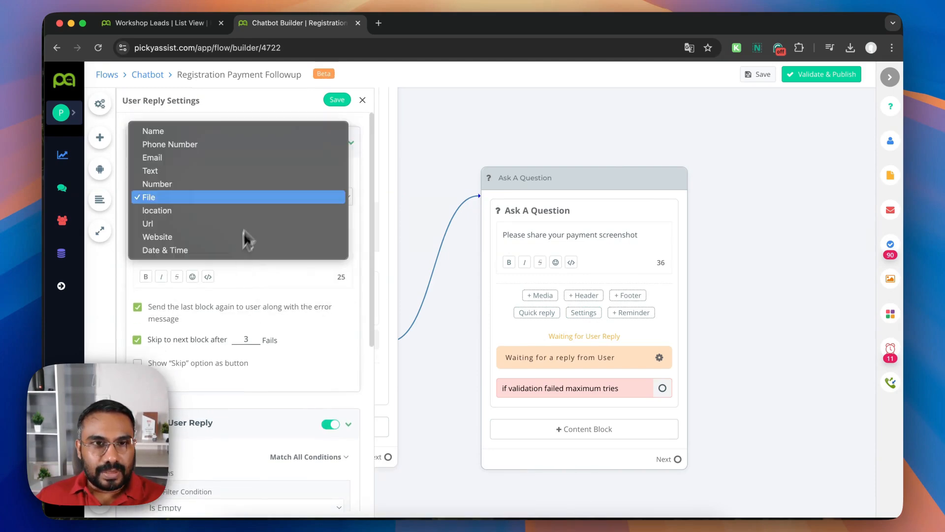
left_click(264, 199)
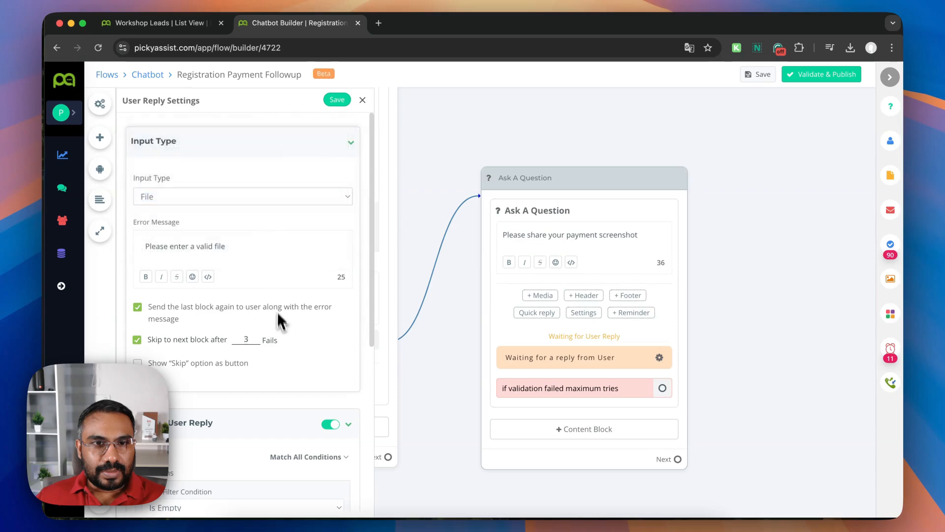
Set the user reply validation to the File format condition, accepting Jpeg, Jpg and Png files.
scroll(280, 327, "down", 1)
scroll(280, 327, "down", 5)
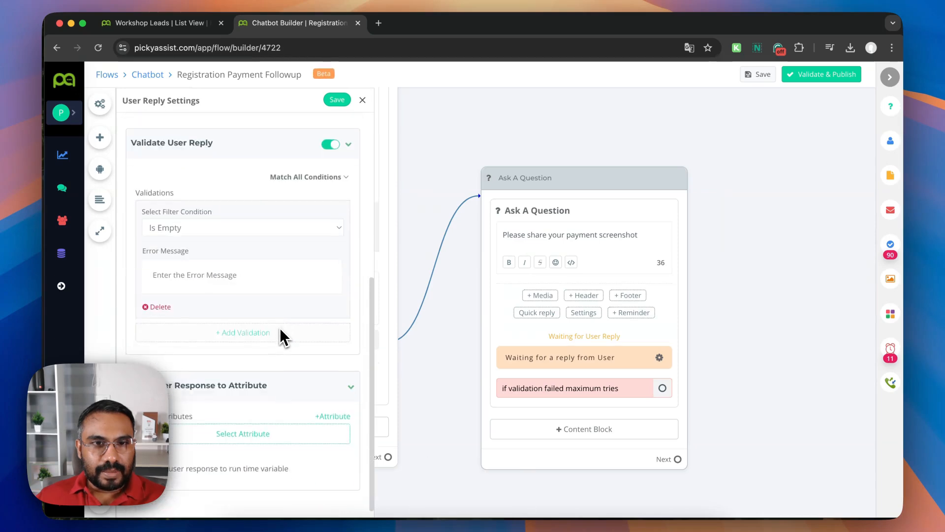
scroll(279, 328, "up", 1)
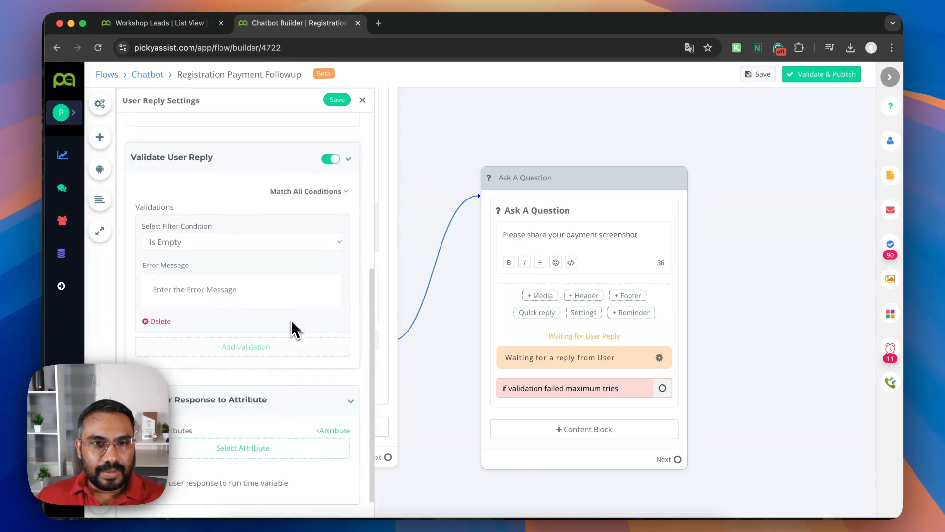
left_click(290, 243)
left_click(281, 269)
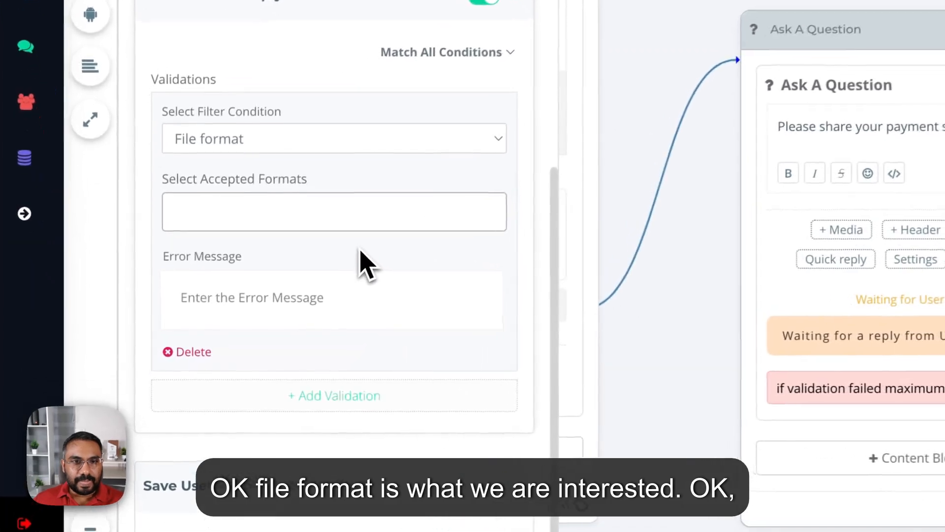
left_click(225, 288)
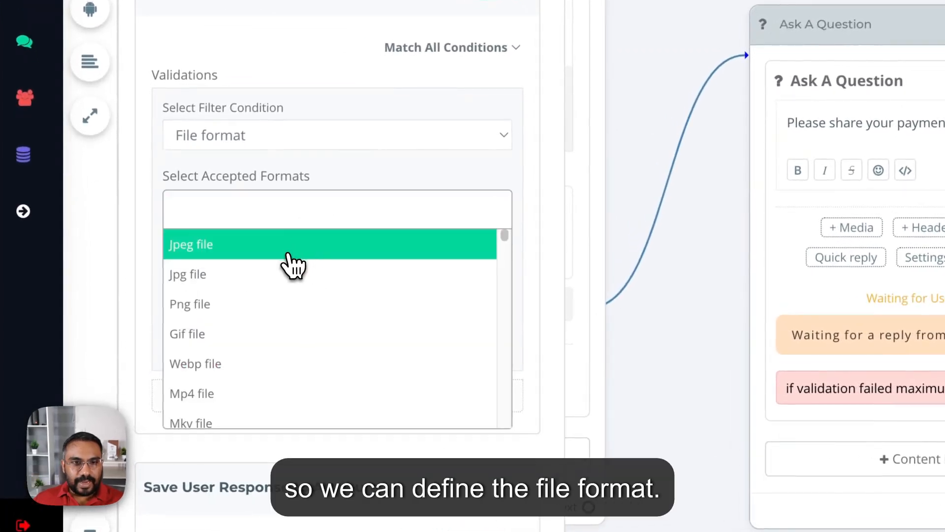
left_click(291, 266)
left_click(338, 215)
left_click(325, 275)
left_click(411, 206)
left_click(352, 306)
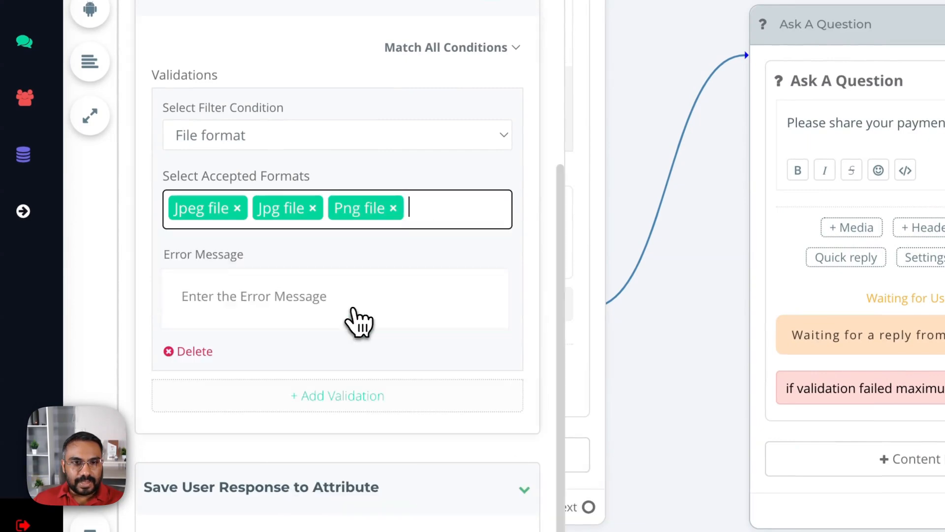
Add Gif and Webp files to the accepted formats of the reply validation and save the user reply settings.
left_click(446, 225)
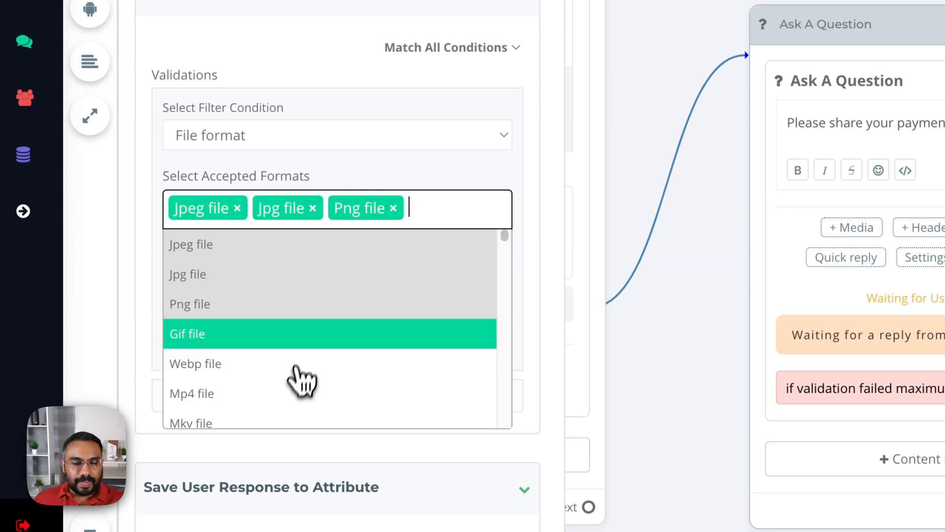
left_click(309, 340)
left_click(483, 228)
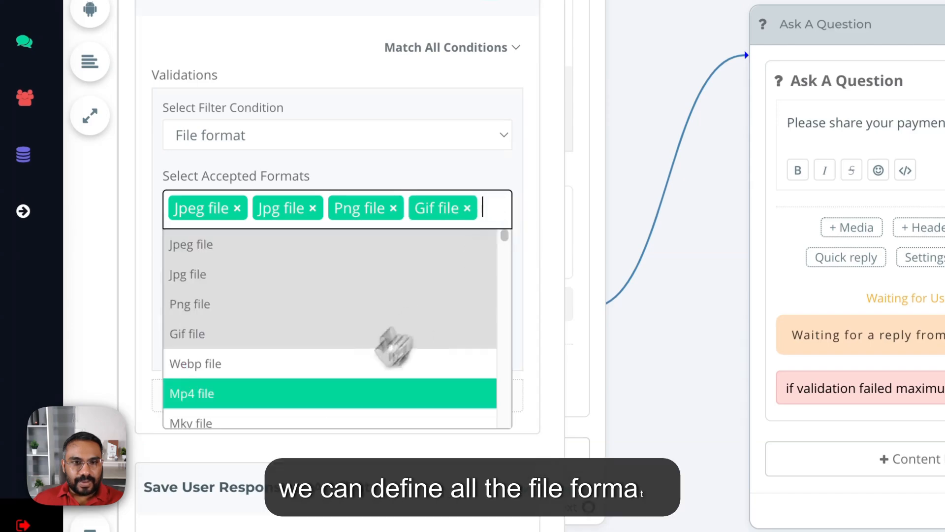
left_click(335, 373)
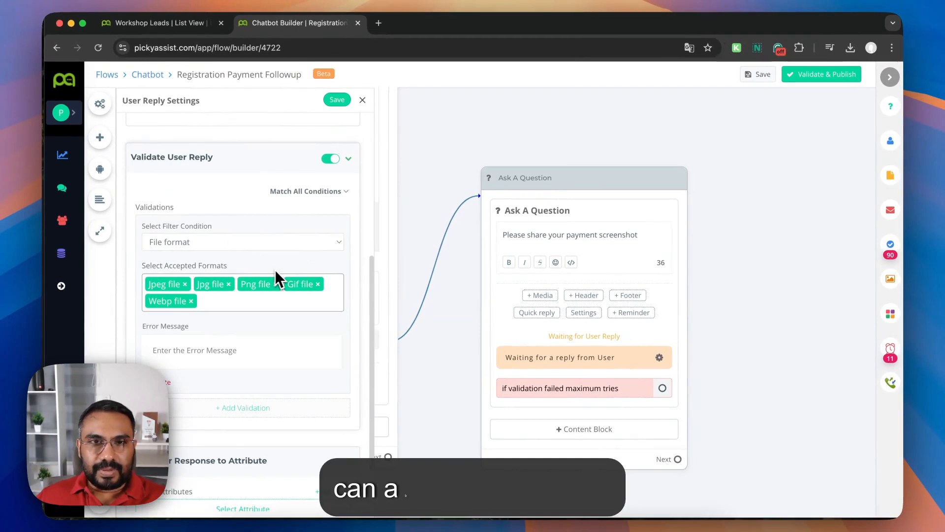
left_click(339, 101)
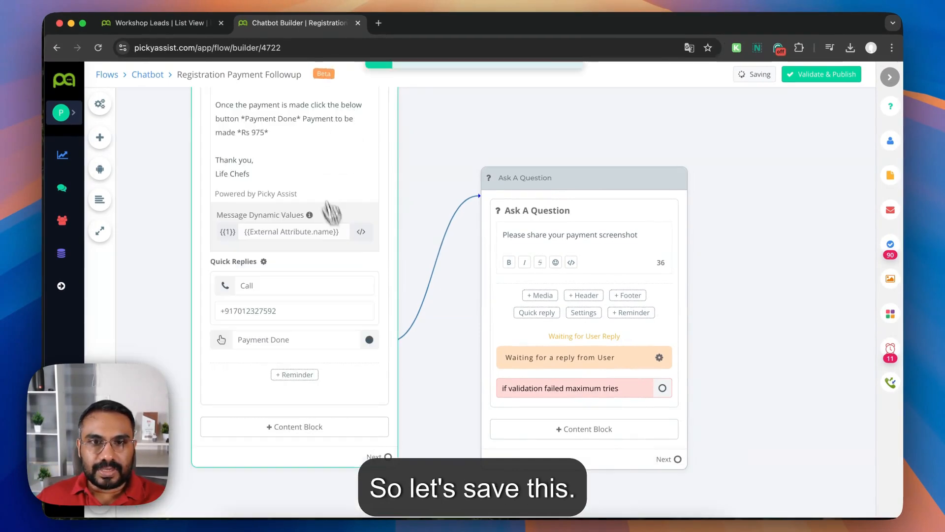
Save the question's user response to a run time variable named payment_scr and save the user reply settings.
left_click_drag(724, 289, 701, 272)
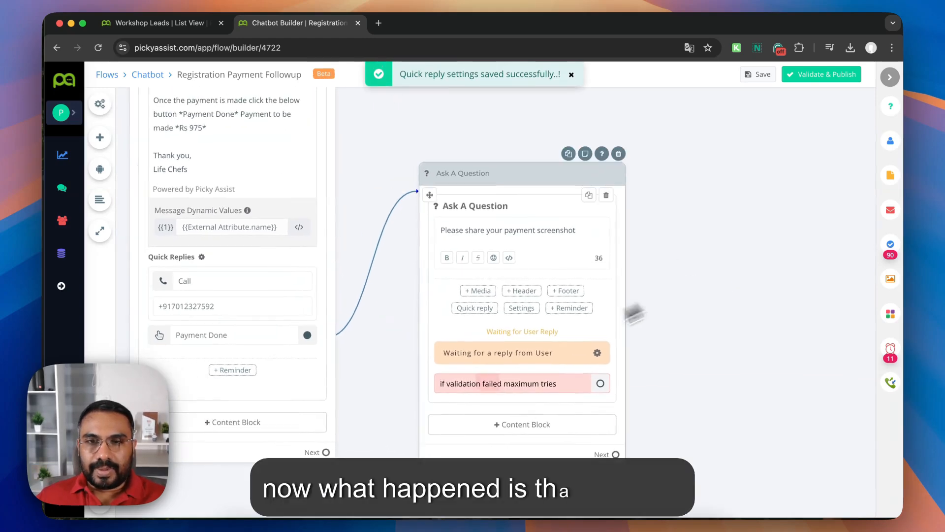
left_click(545, 359)
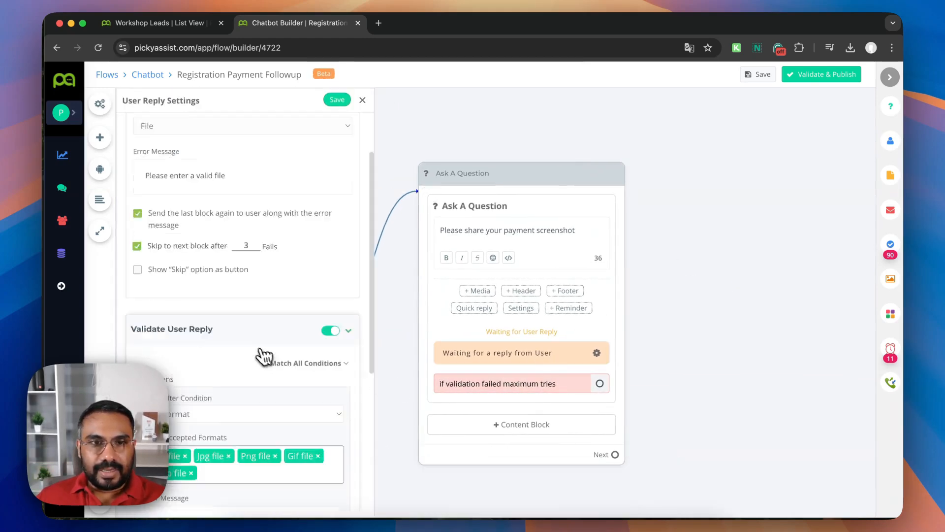
scroll(266, 355, "down", 5)
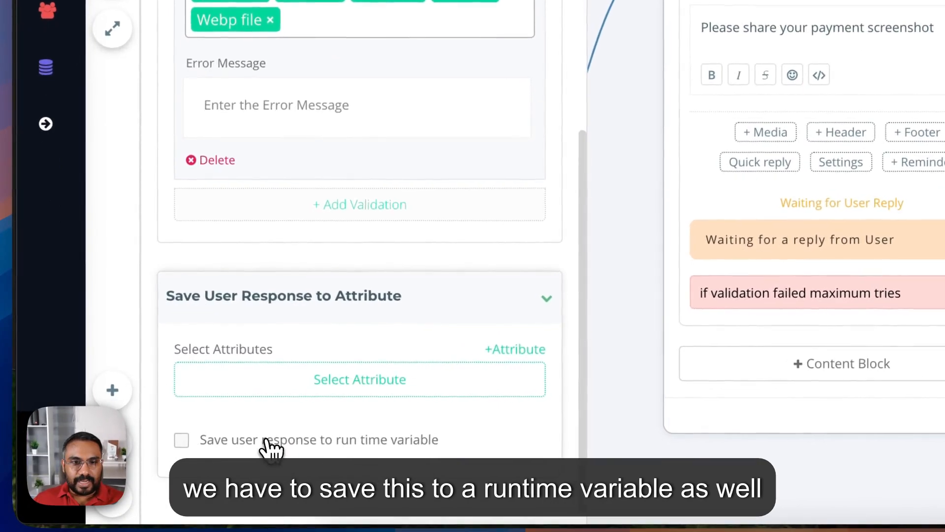
left_click(216, 466)
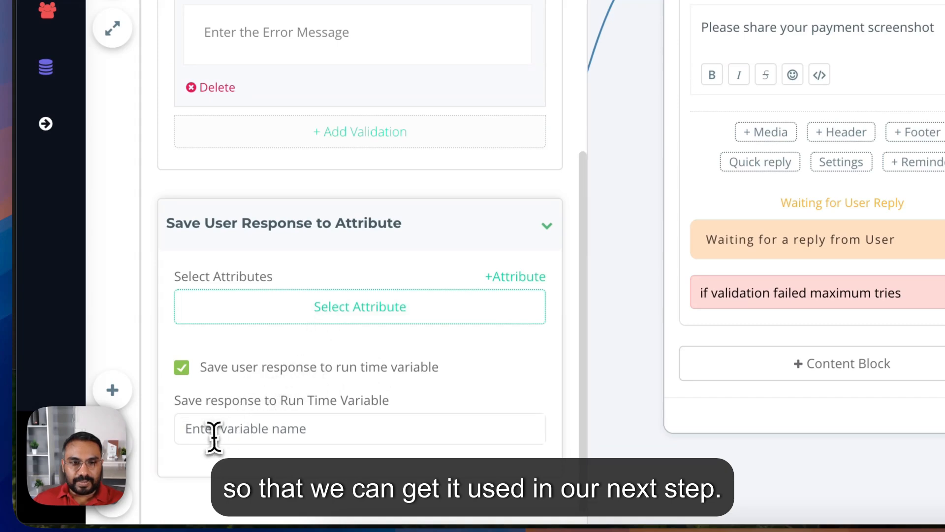
type("payment_scr")
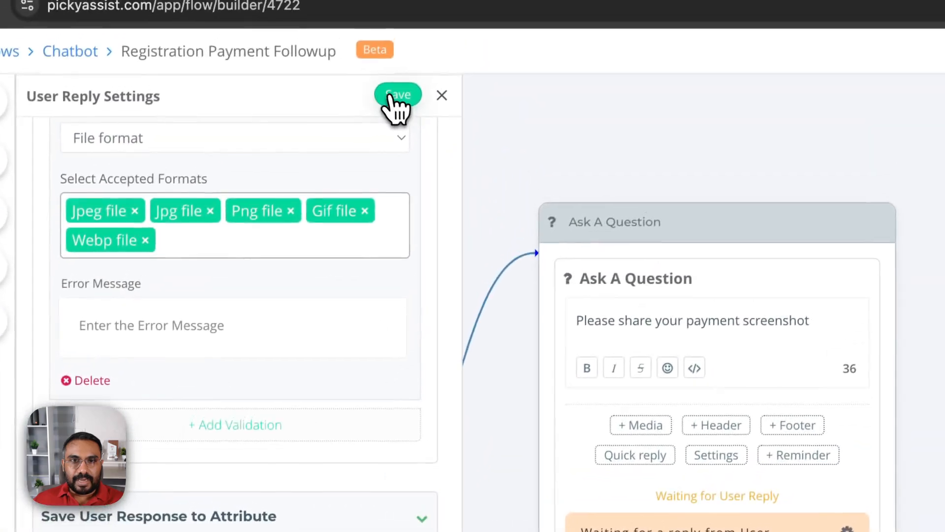
left_click(397, 99)
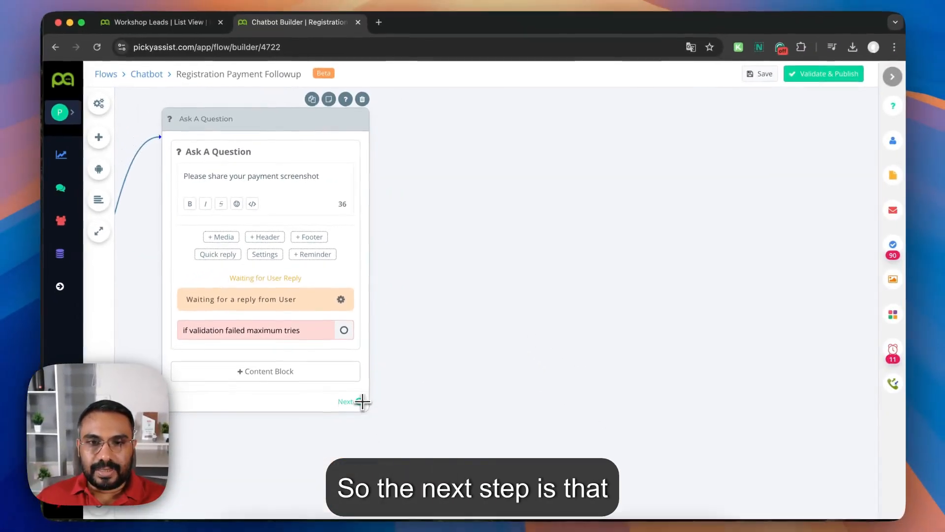
Connect a Data Lookup step to the Next output of the payment screenshot question.
left_click_drag(360, 400, 466, 228)
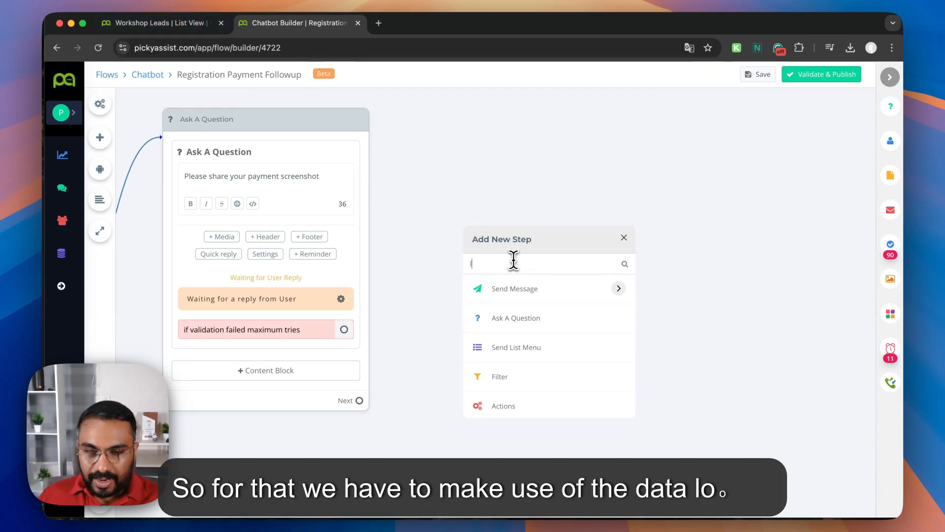
left_click(516, 286)
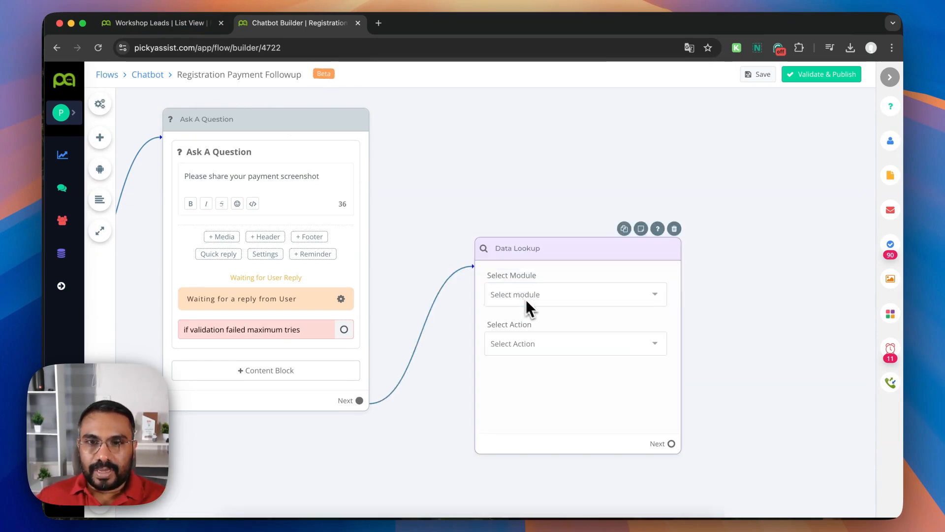
left_click_drag(604, 262, 582, 184)
Set the Data Lookup module to Workshop Leads and its action to Update Record.
left_click(582, 223)
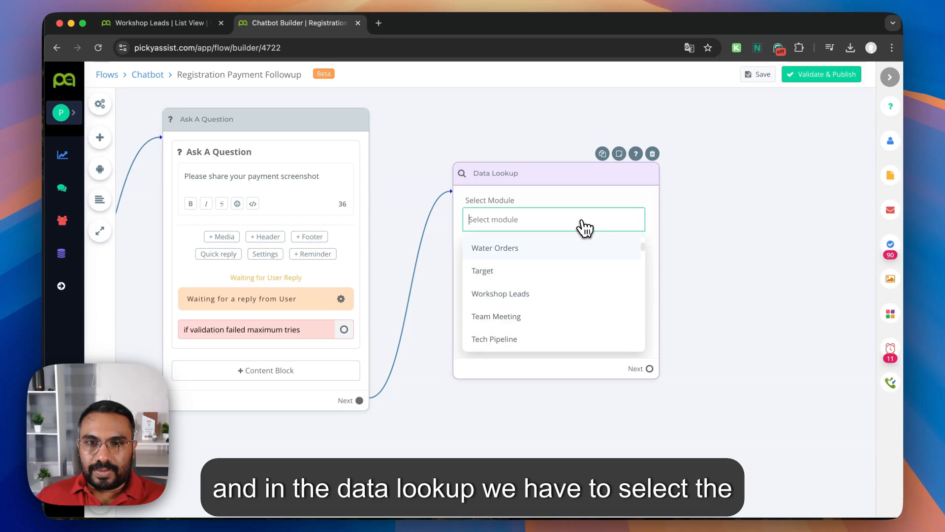
type("wo")
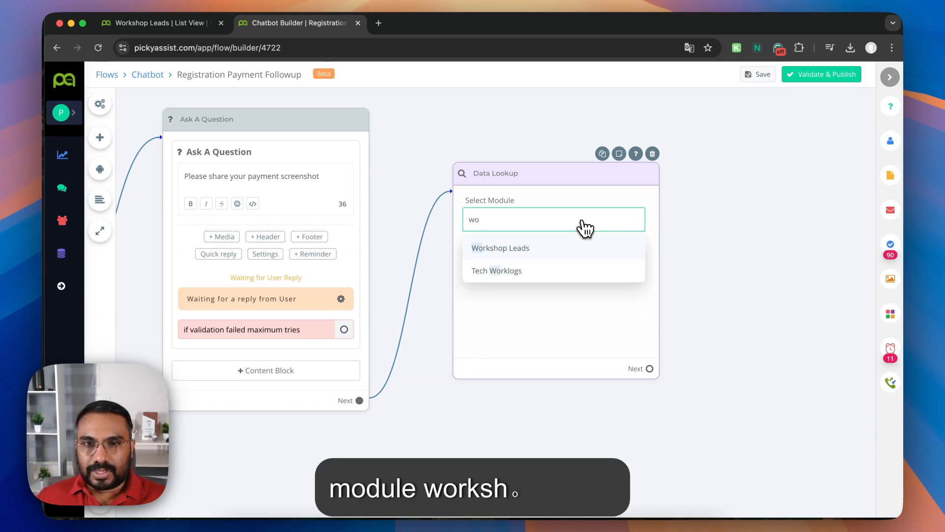
left_click(583, 249)
left_click(599, 281)
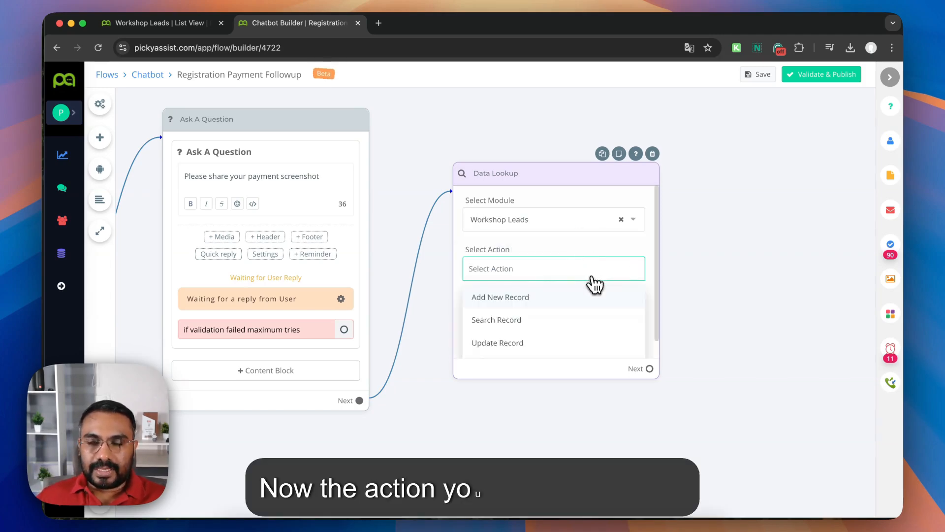
scroll(579, 335, "down", 2)
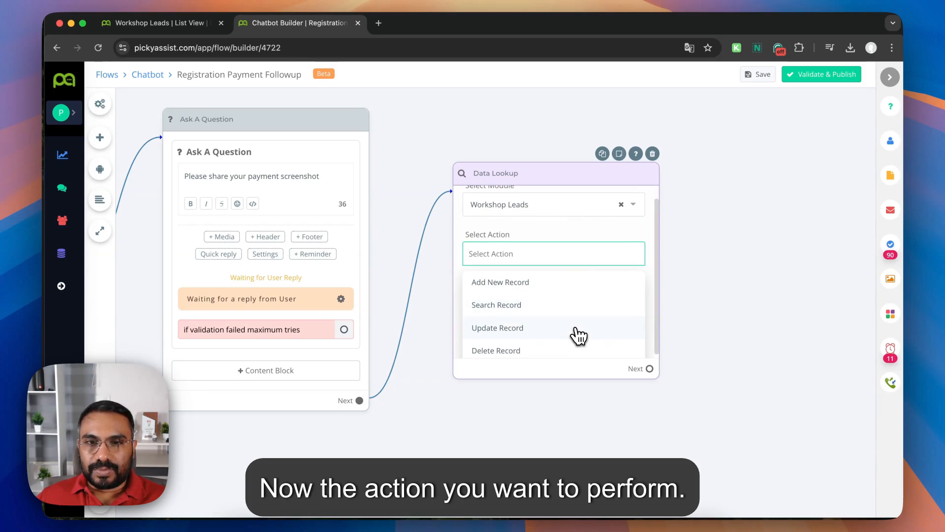
left_click(536, 328)
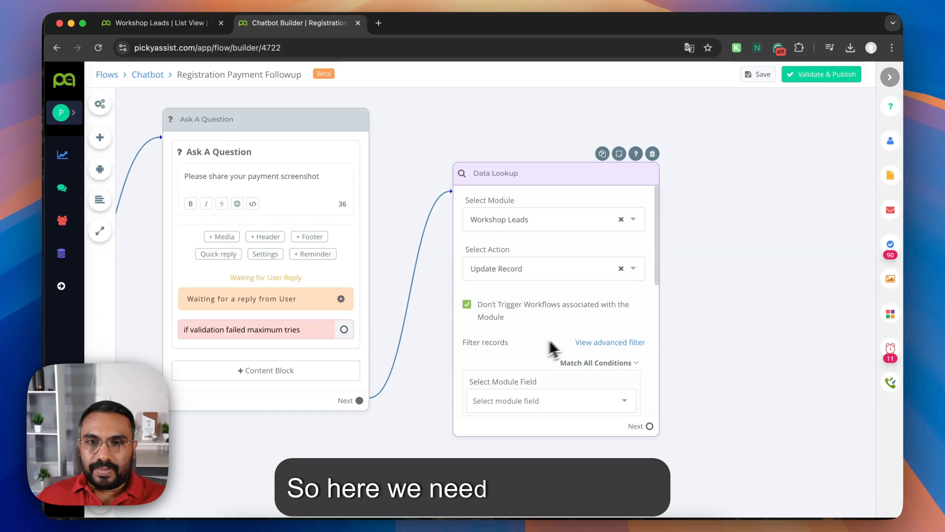
Check the Workshop Leads list for a matching field and choose Mobile as the filter field of the Data Lookup.
left_click_drag(539, 332, 534, 280)
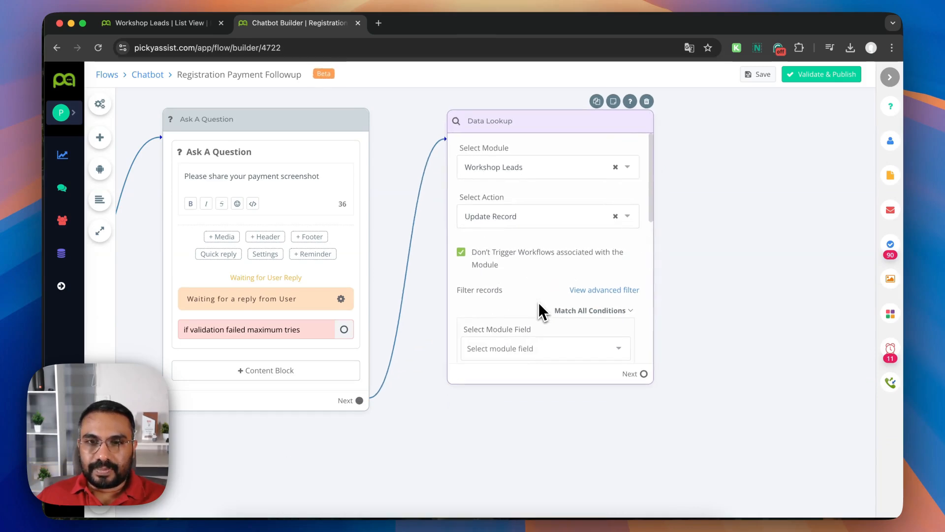
scroll(539, 302, "down", 2)
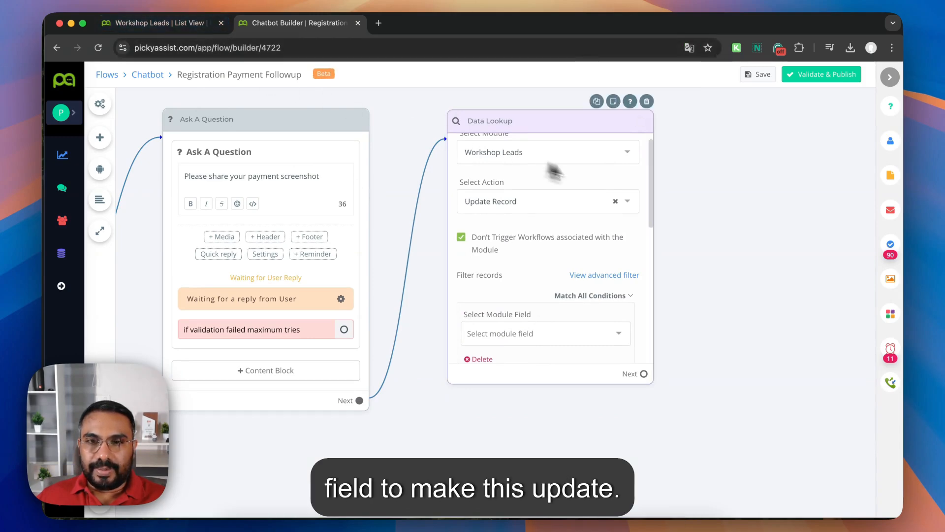
left_click(146, 24)
left_click(312, 28)
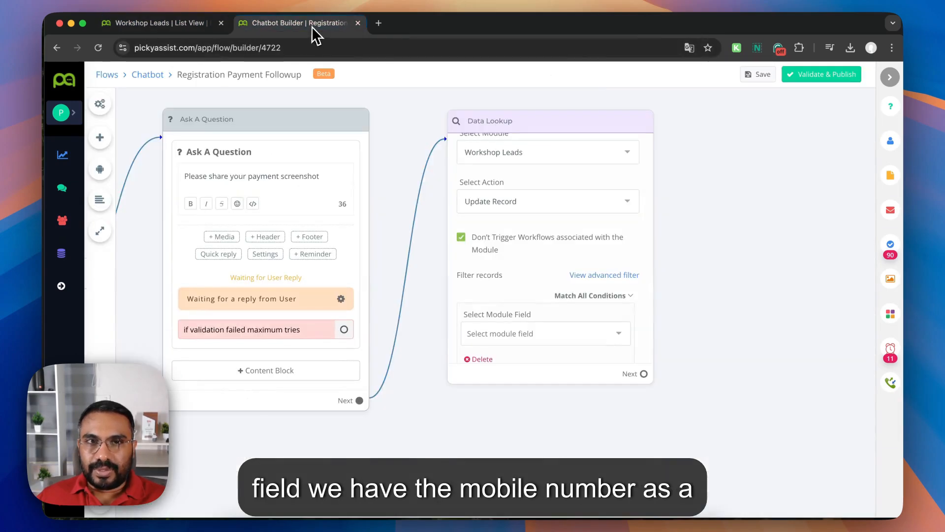
scroll(542, 285, "down", 2)
left_click(542, 293)
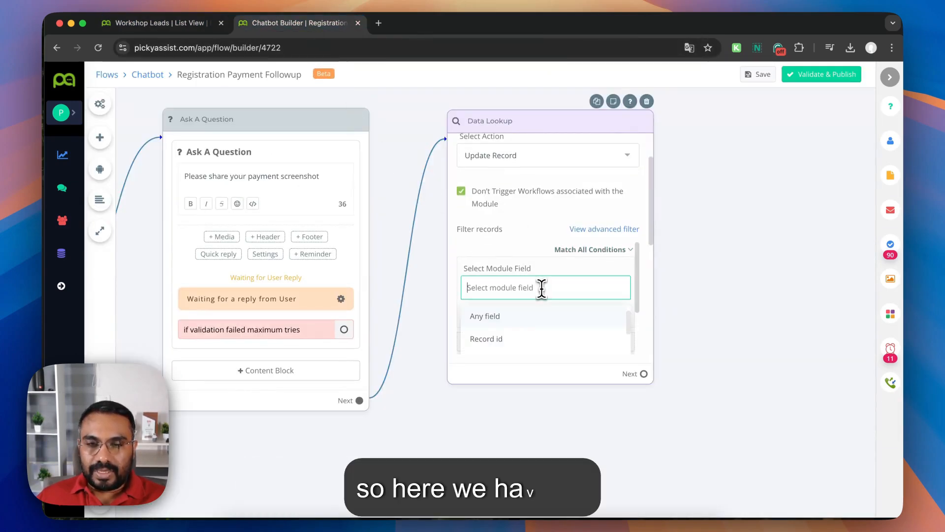
type("mo")
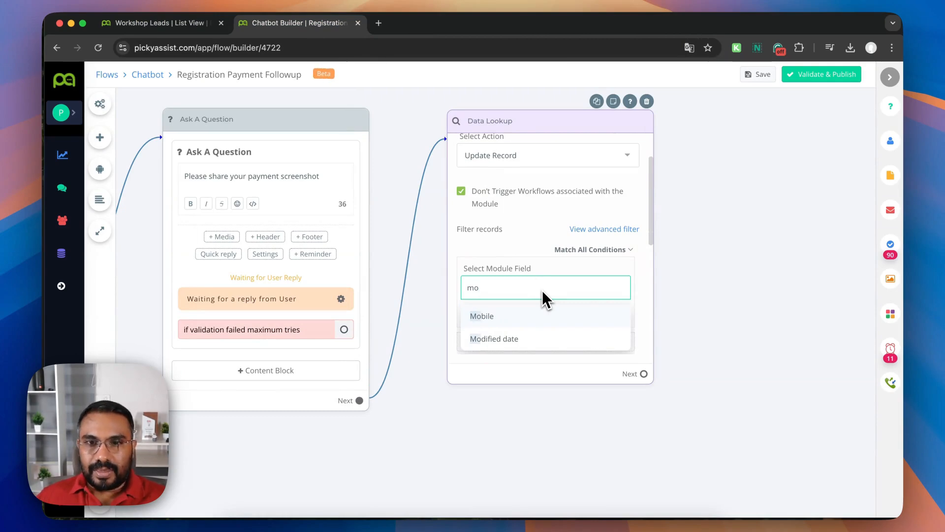
left_click(529, 319)
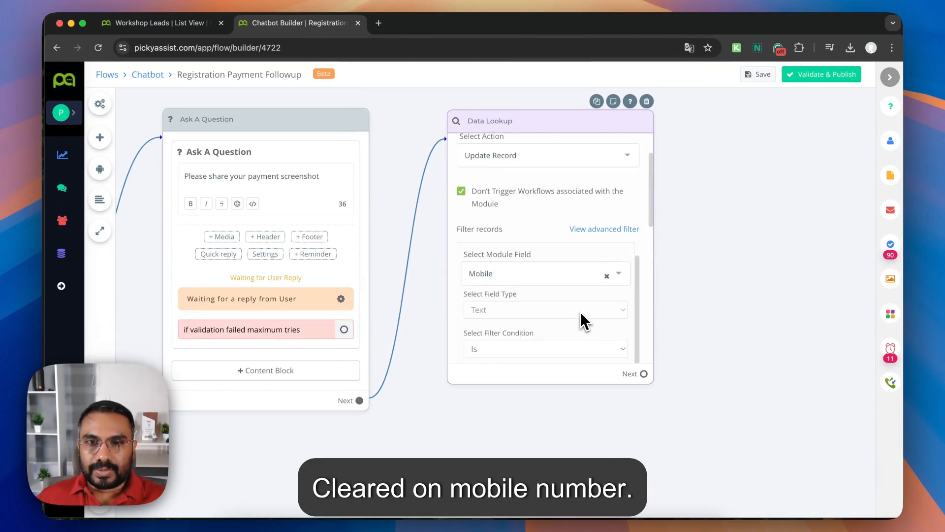
Fill the value of the Mobile filter condition with the system attribute Mobile.
scroll(554, 329, "down", 2)
scroll(559, 320, "down", 2)
scroll(564, 316, "up", 1)
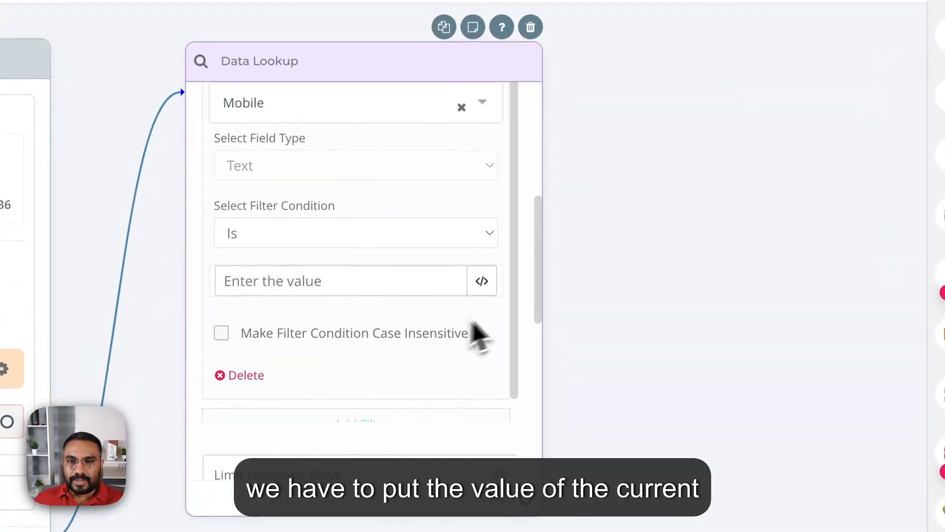
left_click(492, 288)
left_click_drag(393, 192, 669, 161)
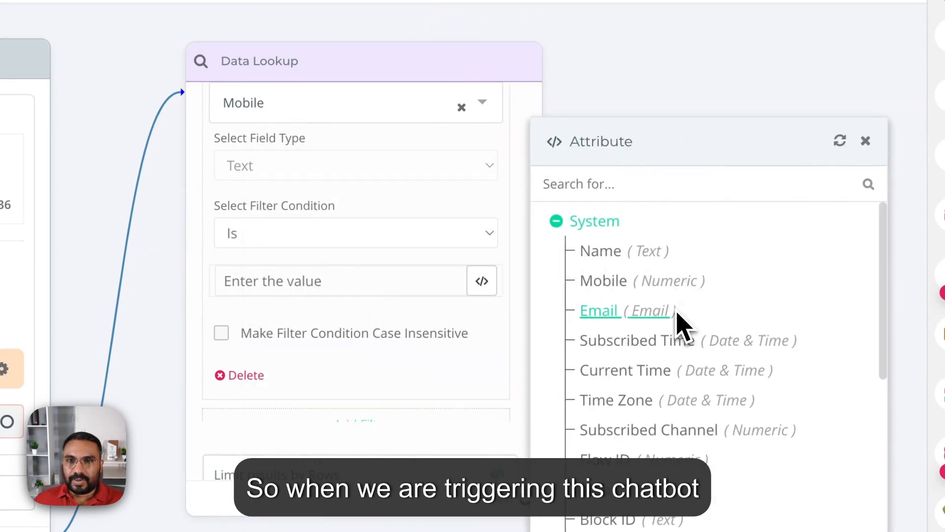
left_click(603, 281)
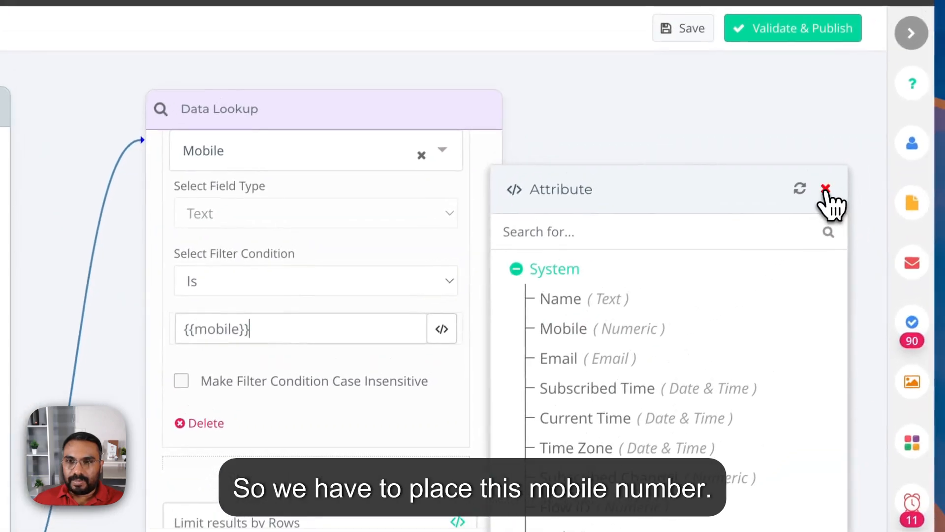
left_click(865, 141)
Limit the lookup results to 1 row and sort them by Created date in Ascending order.
scroll(315, 282, "up", 2)
scroll(315, 282, "down", 6)
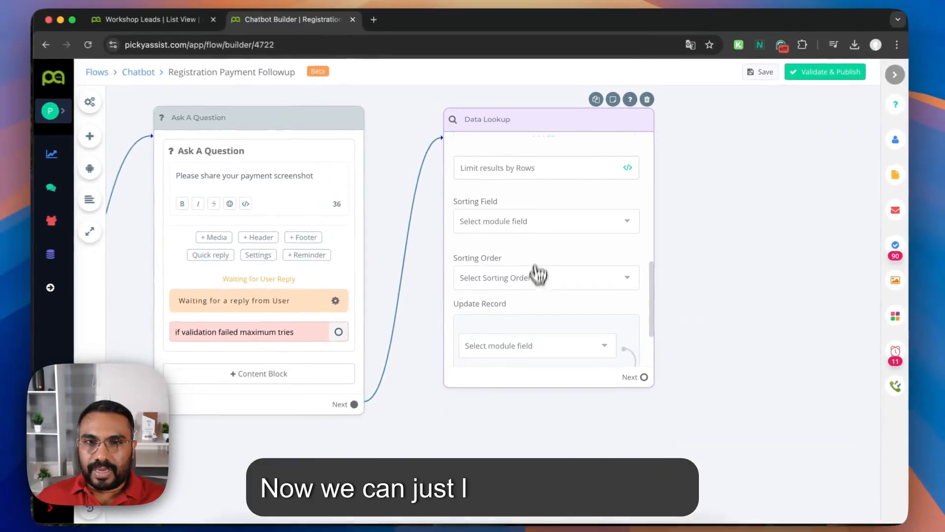
left_click(529, 168)
type("1")
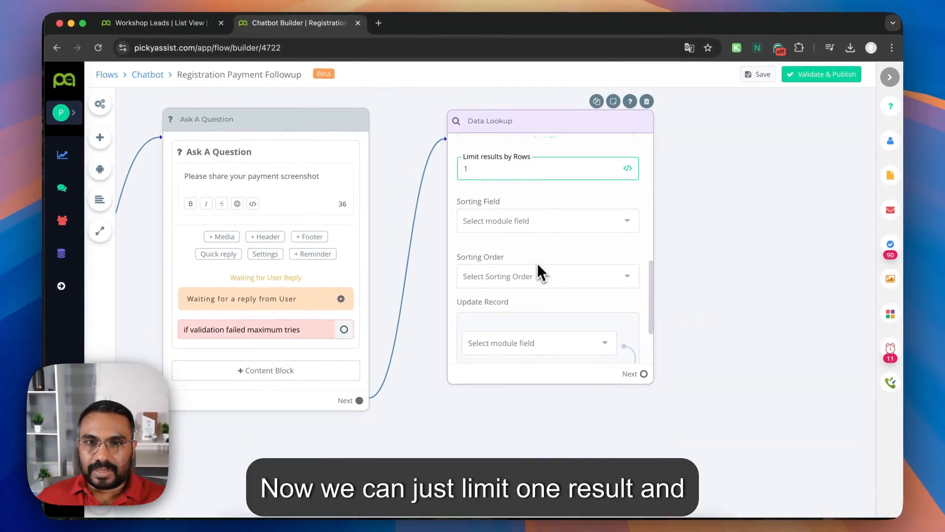
left_click(537, 221)
type("cre")
left_click(529, 249)
left_click(537, 278)
left_click(540, 304)
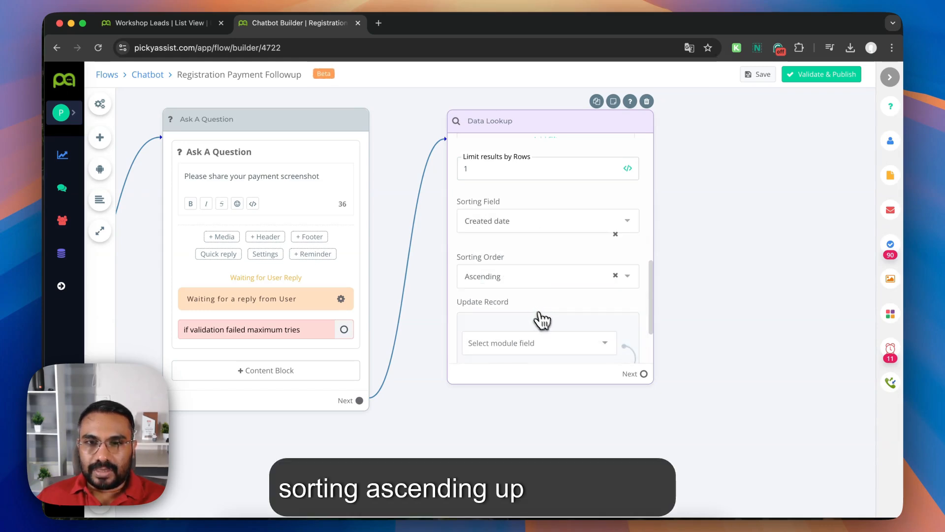
Check the payment columns in the Workshop Leads list, and configure the Data Lookup's record update to set Payment Status to Paid.
scroll(542, 320, "down", 4)
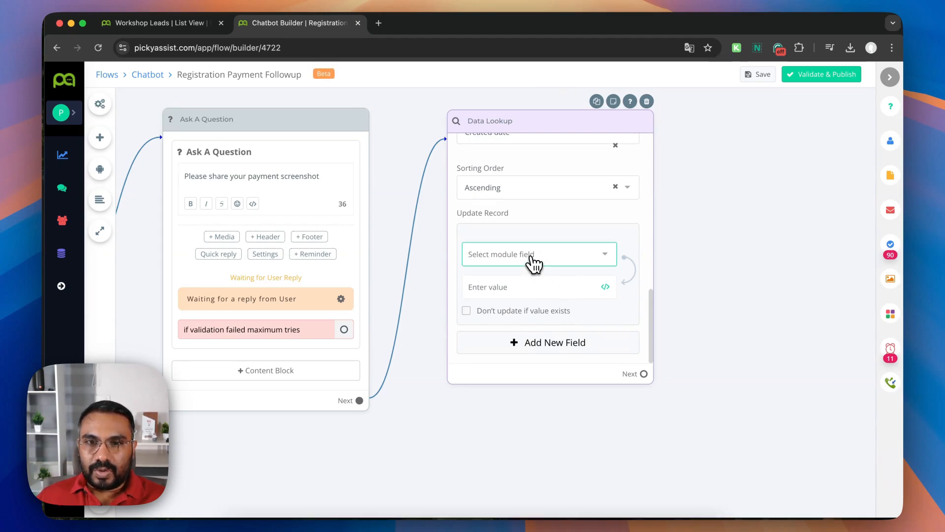
left_click(186, 24)
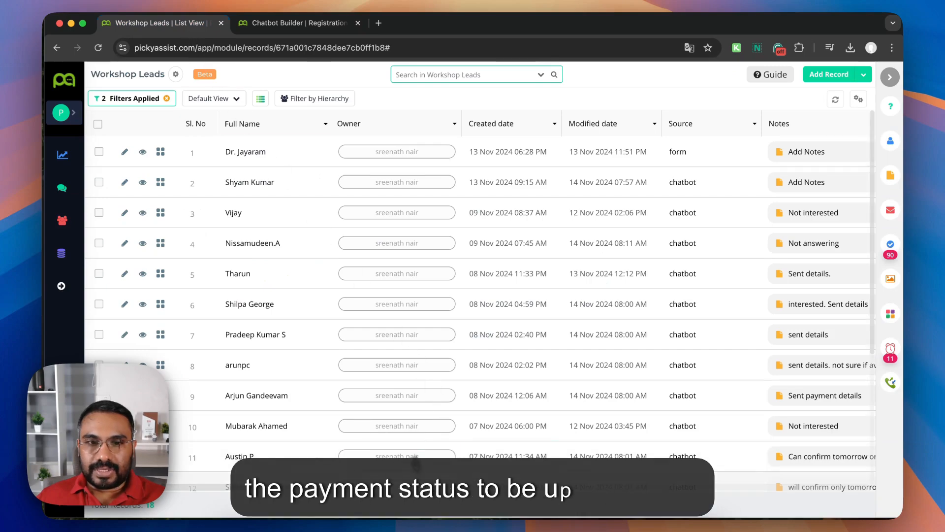
left_click_drag(184, 487, 756, 489)
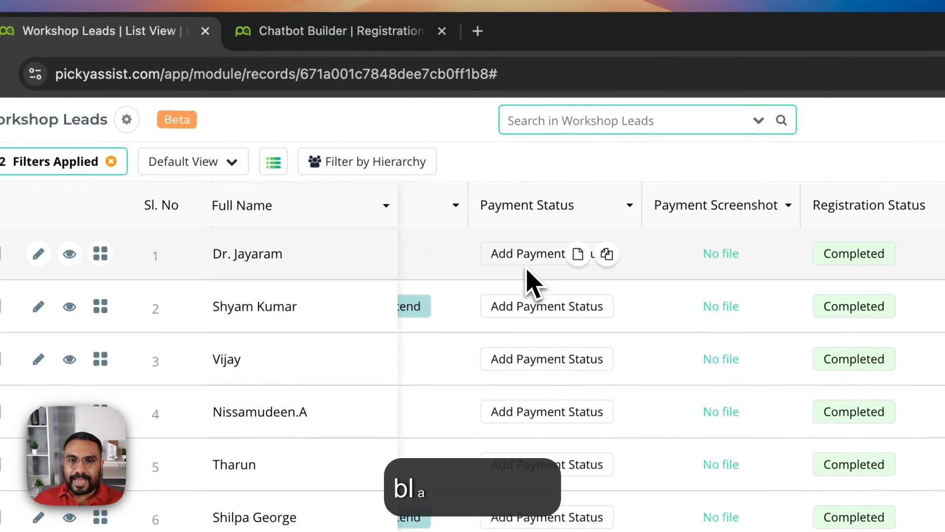
left_click(291, 32)
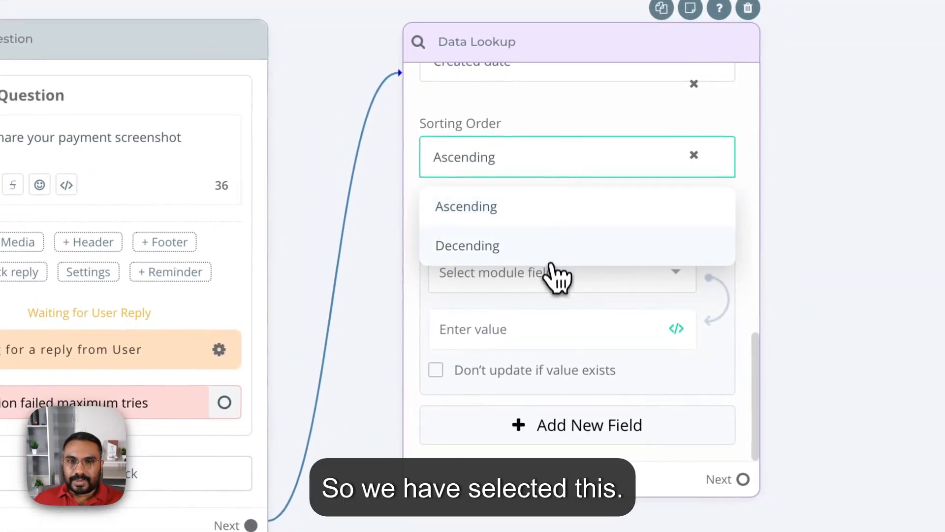
left_click(543, 222)
left_click(540, 272)
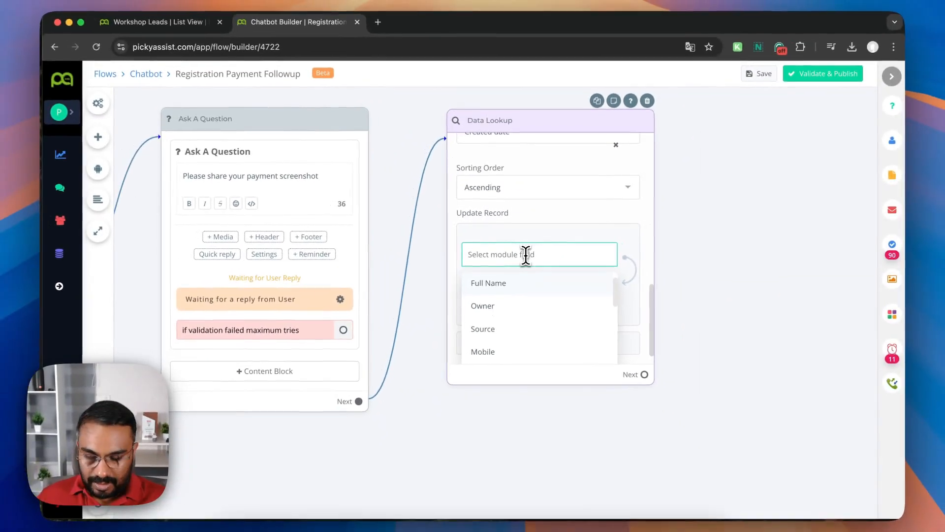
type("pay")
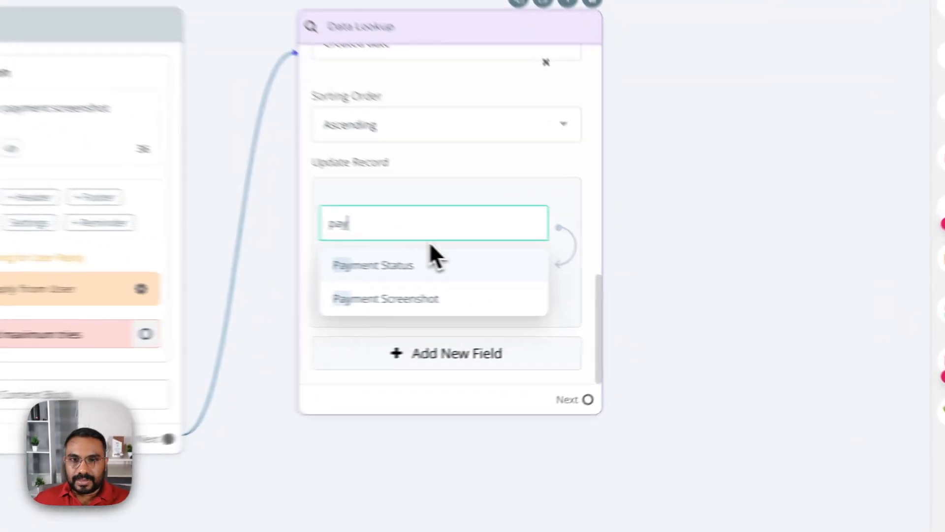
left_click(537, 281)
left_click(552, 291)
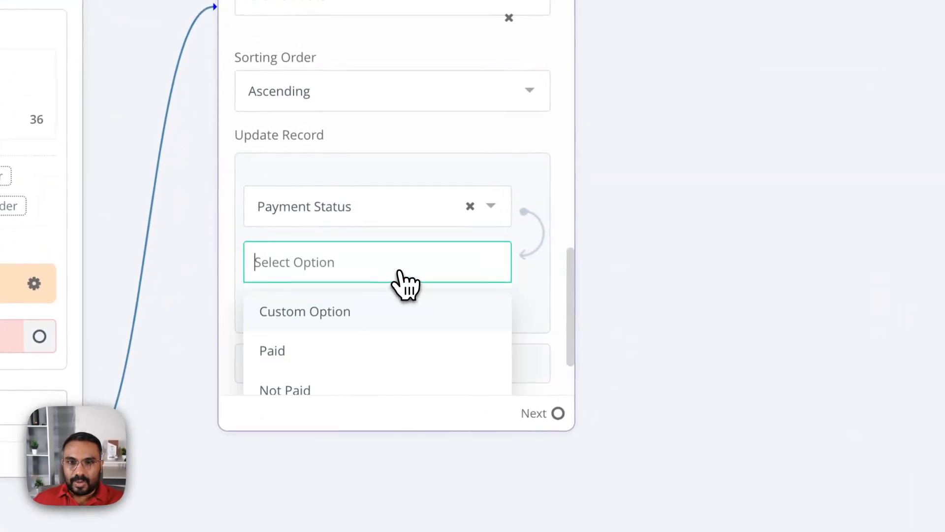
left_click(380, 352)
Add a second field to the Data Lookup's record update and choose Payment Screenshot as its module field.
left_click(412, 347)
left_click(382, 207)
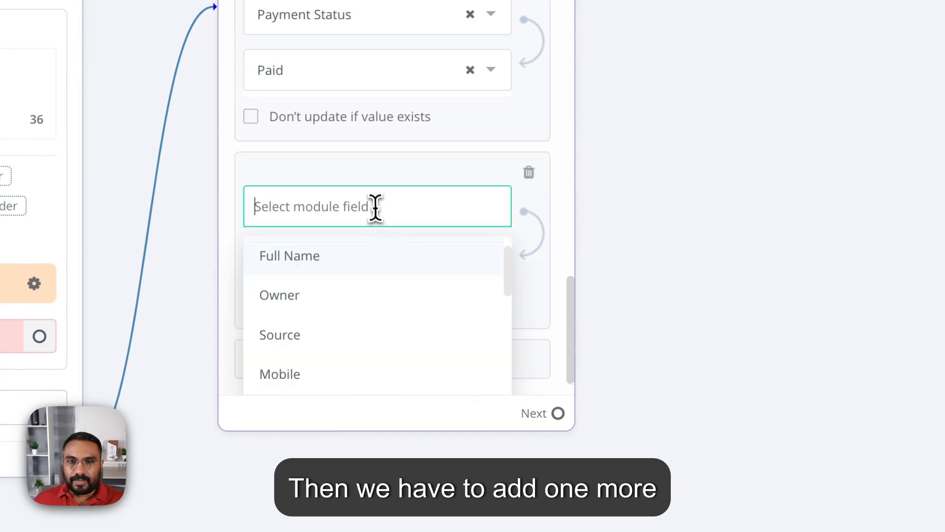
type("pay")
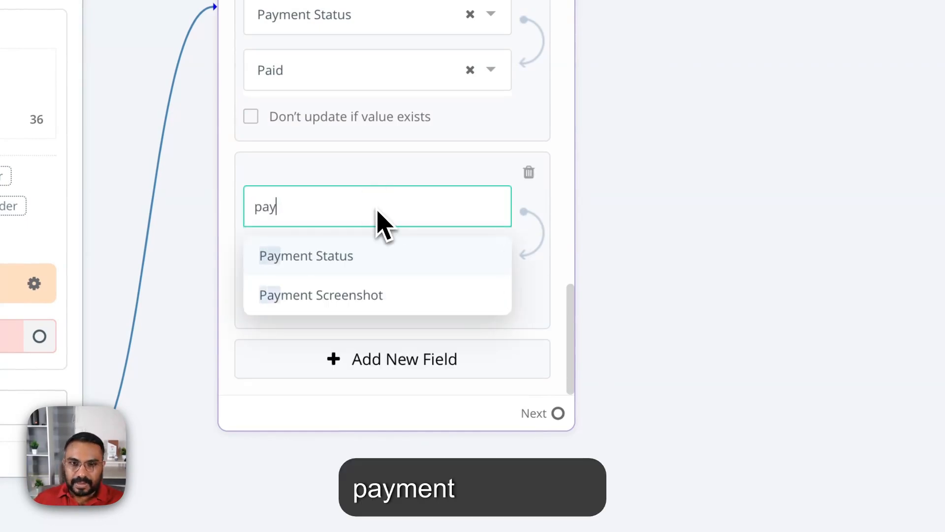
left_click(384, 298)
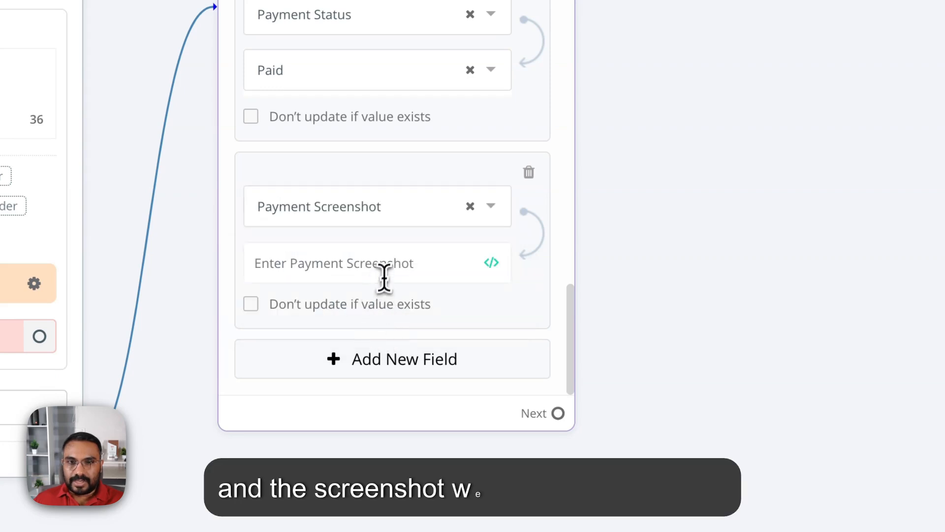
Fill the Payment Screenshot update value with the Runtime attribute payment_screenshot.
left_click(498, 261)
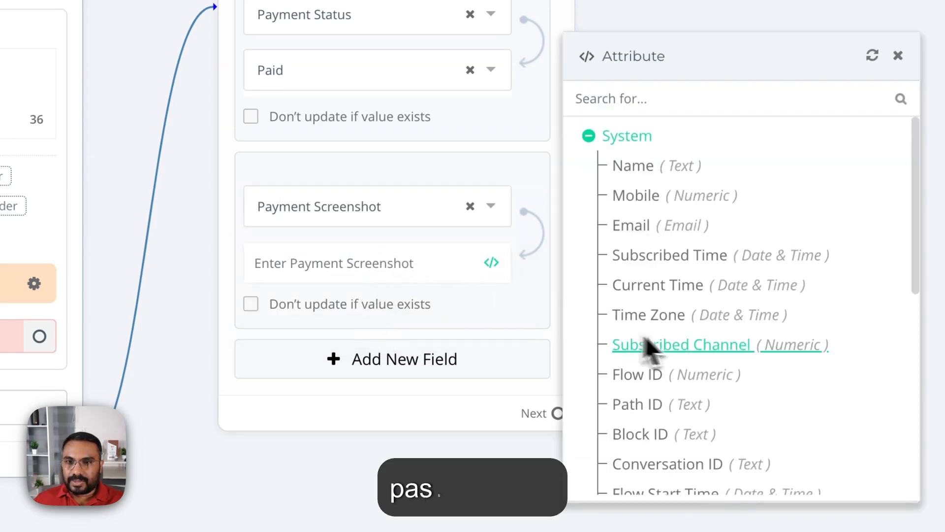
scroll(669, 349, "down", 5)
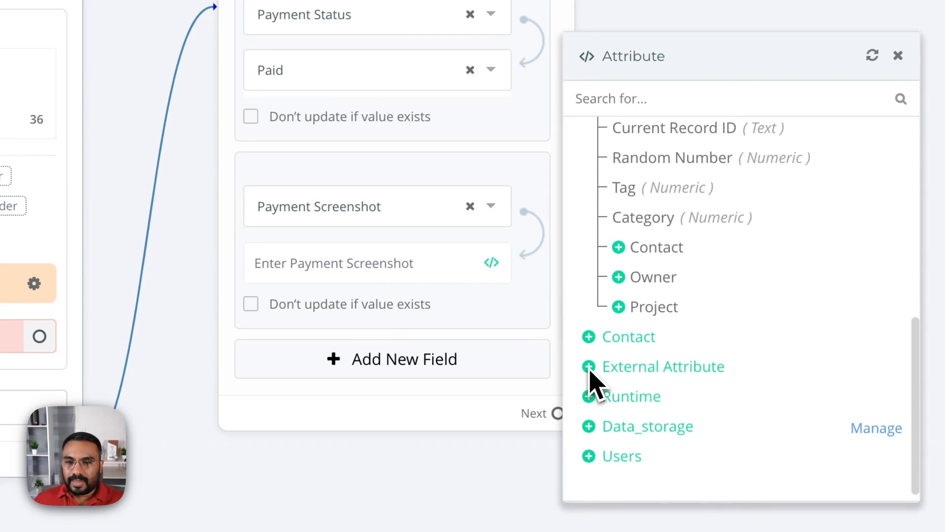
left_click(604, 397)
scroll(709, 400, "down", 1)
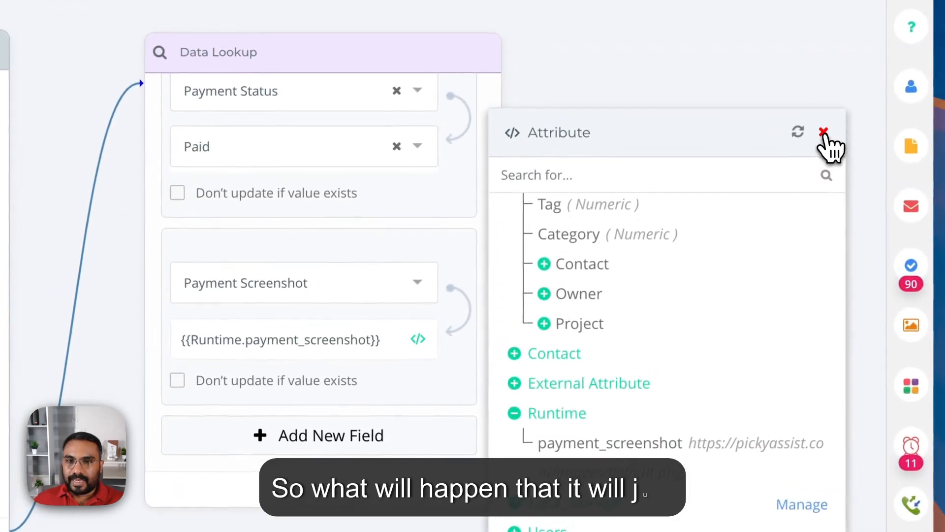
left_click(847, 104)
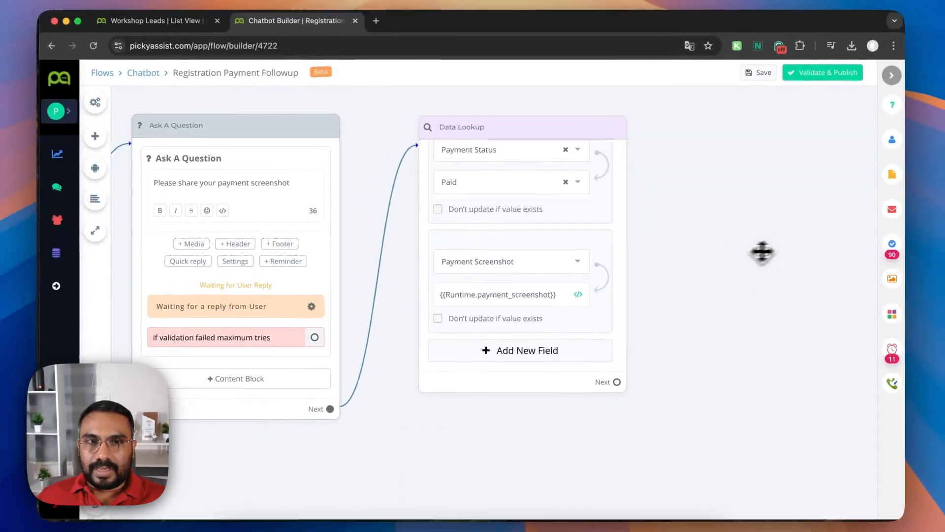
Connect a Send Message step after the Data Lookup with the text "Thanks, we will confirm the payment and update you shortly".
left_click_drag(762, 254, 706, 245)
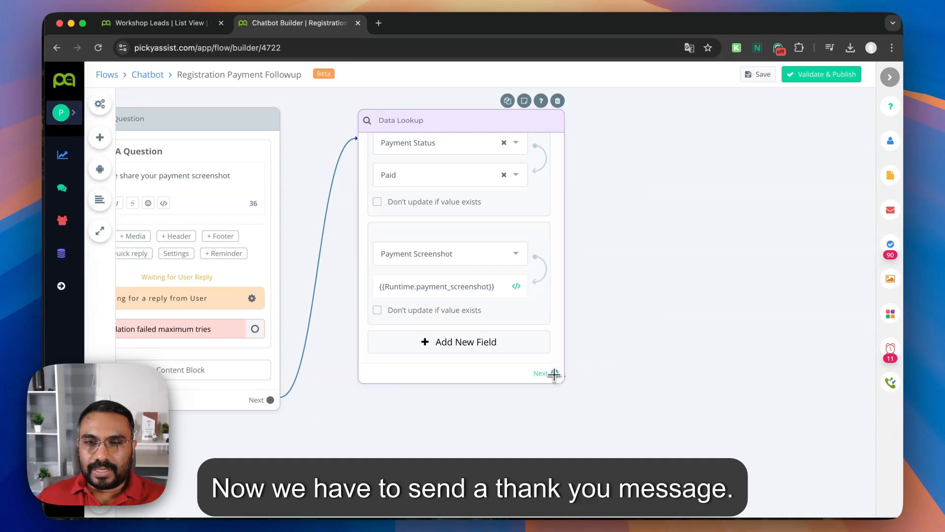
left_click_drag(554, 374, 680, 281)
left_click(723, 333)
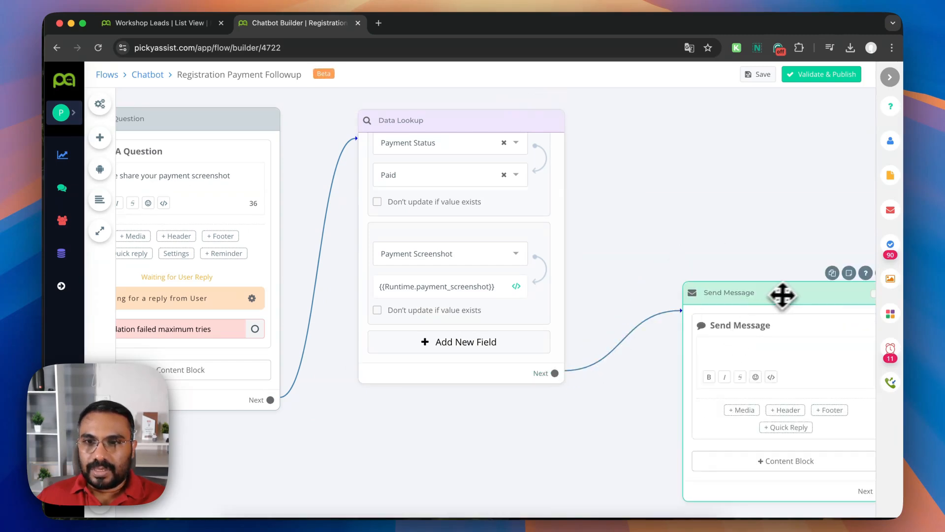
left_click_drag(778, 296, 745, 227)
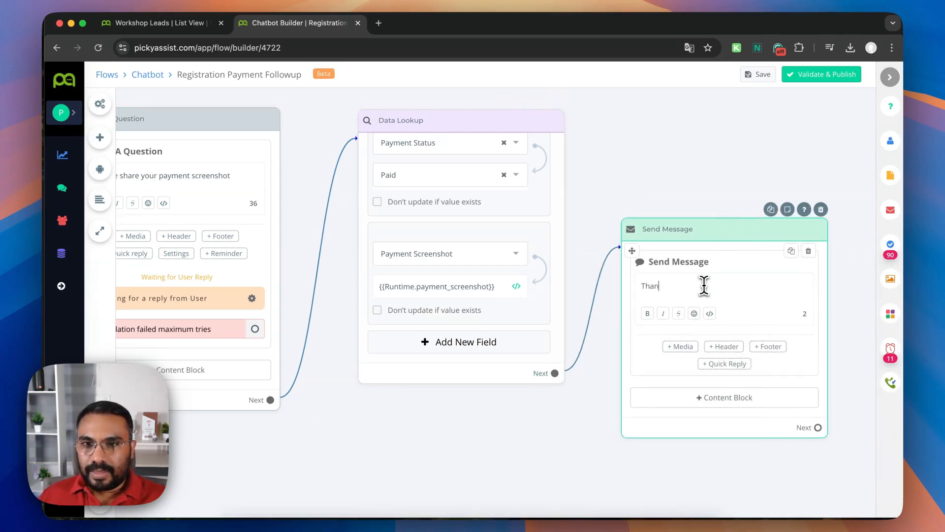
type(", we will conf")
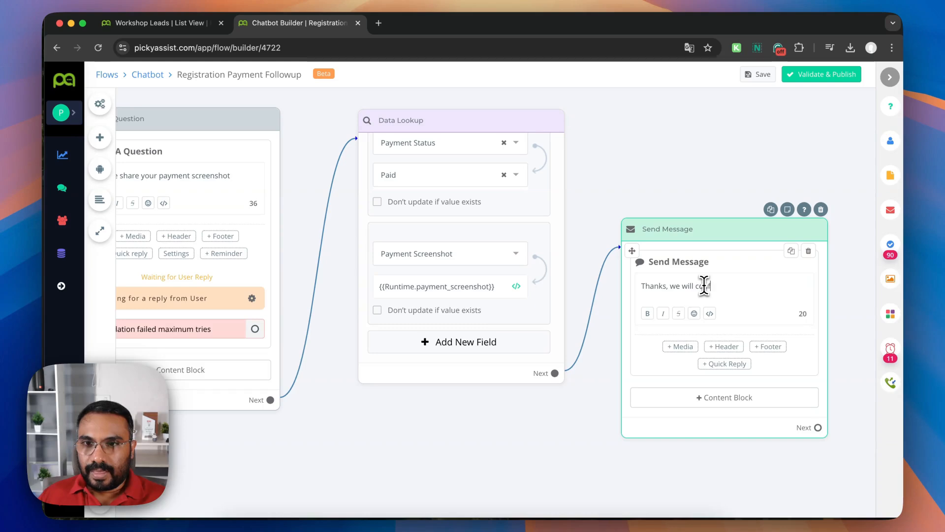
type("irm the payment and update you shortly")
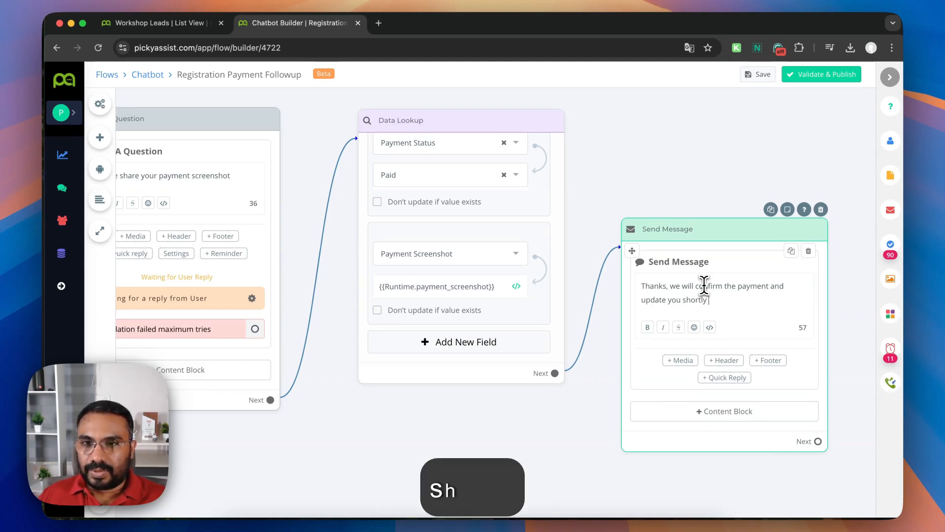
scroll(675, 158, "down", 6)
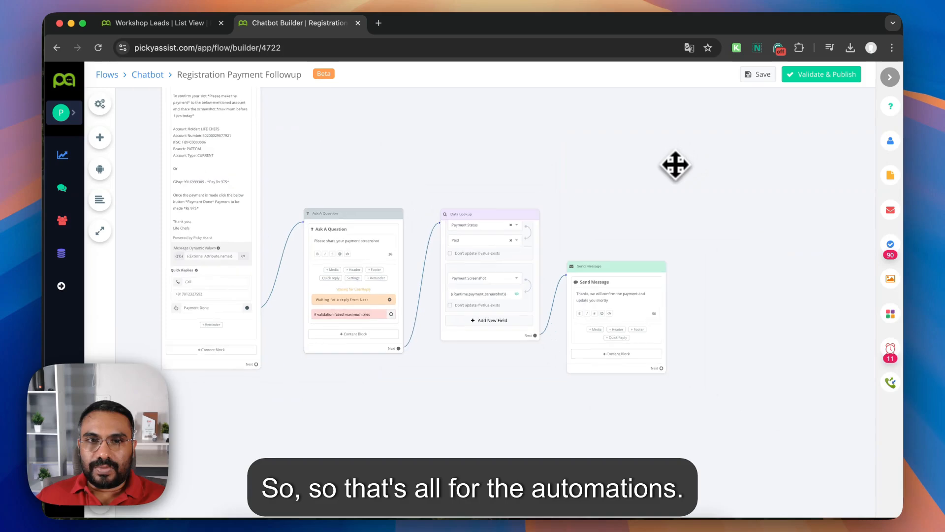
left_click_drag(505, 169, 475, 201)
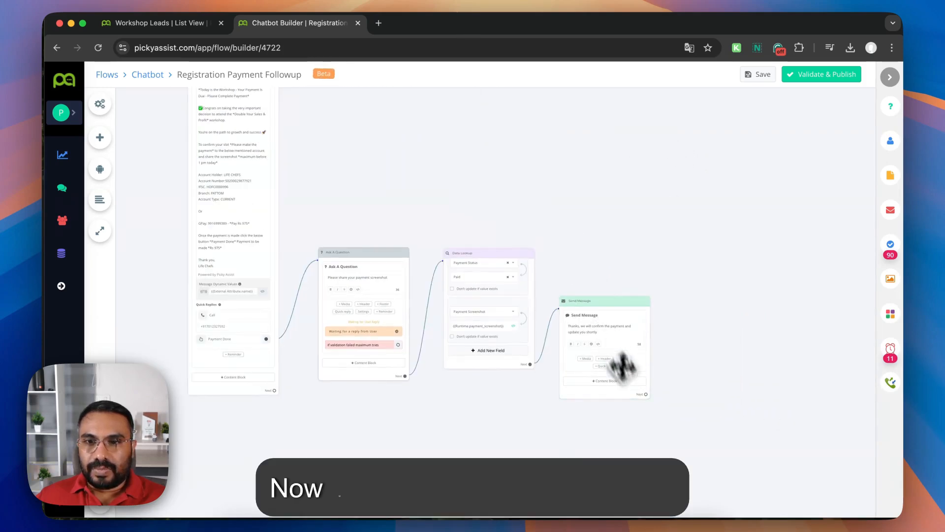
left_click_drag(685, 353, 723, 329)
left_click(734, 335)
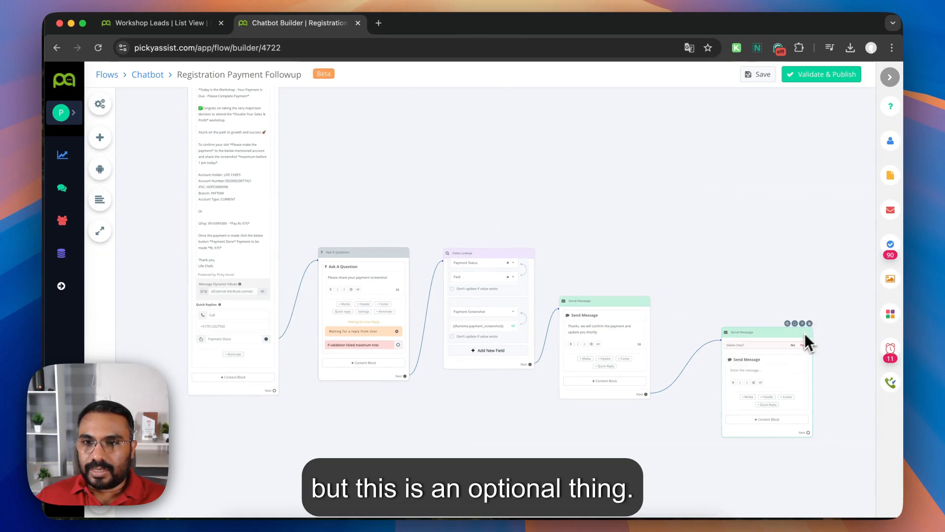
left_click(803, 345)
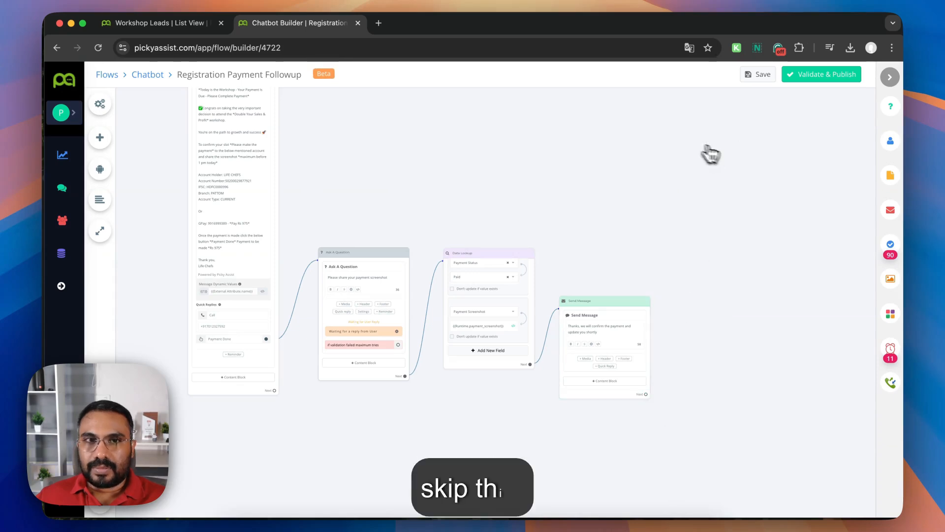
Run the flow's validation for publishing and go to the Ask A Question step flagged in the validation result.
scroll(608, 219, "down", 2)
left_click(845, 78)
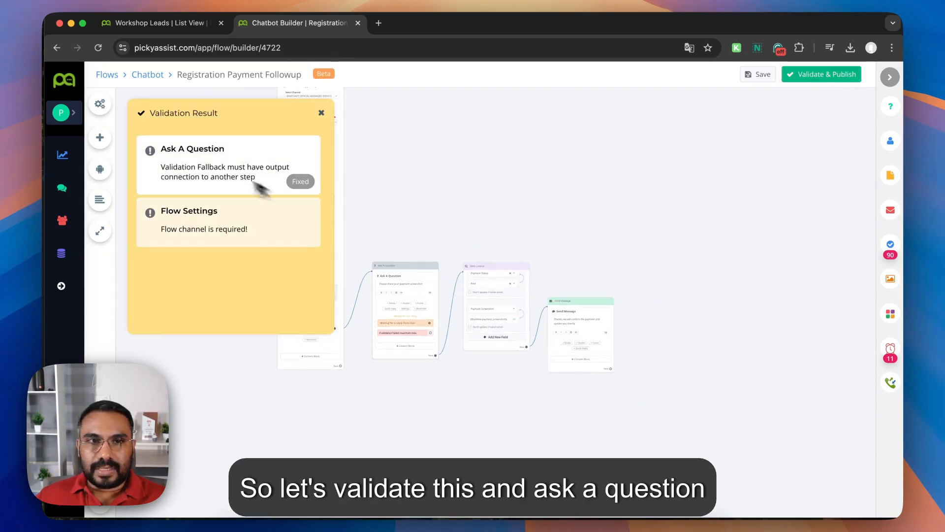
left_click(189, 171)
Connect the "if validation failed maximum tries" output of the Ask A Question step to a new Actions step.
left_click_drag(747, 452, 681, 333)
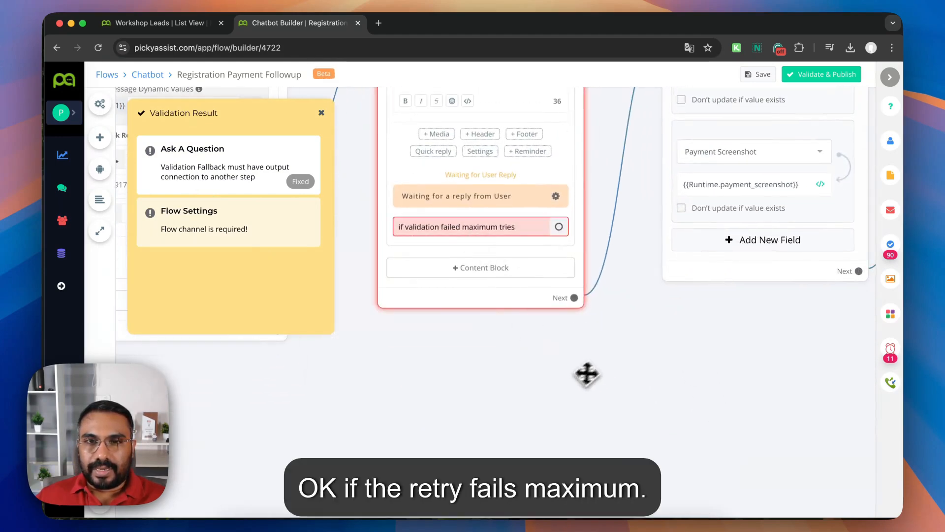
left_click_drag(593, 371, 714, 384)
left_click_drag(578, 396, 487, 352)
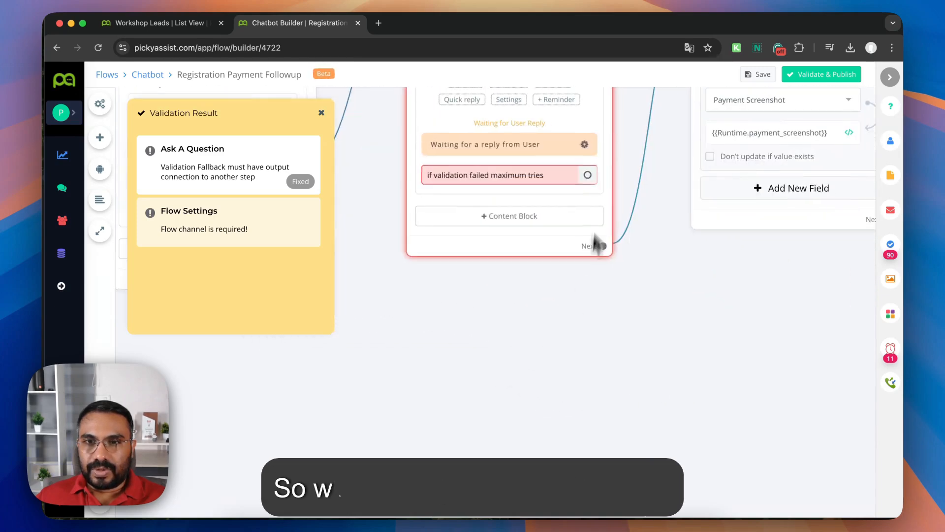
left_click_drag(588, 171, 561, 341)
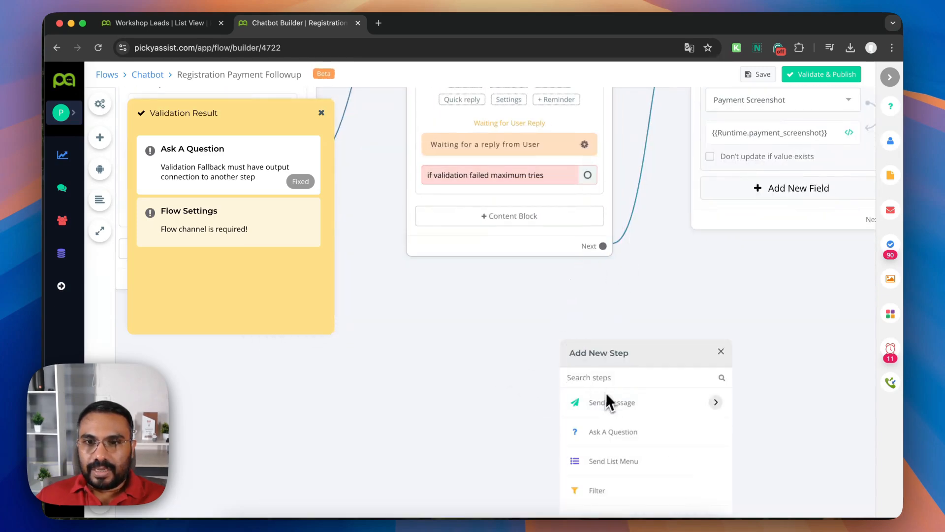
left_click_drag(658, 351, 651, 266)
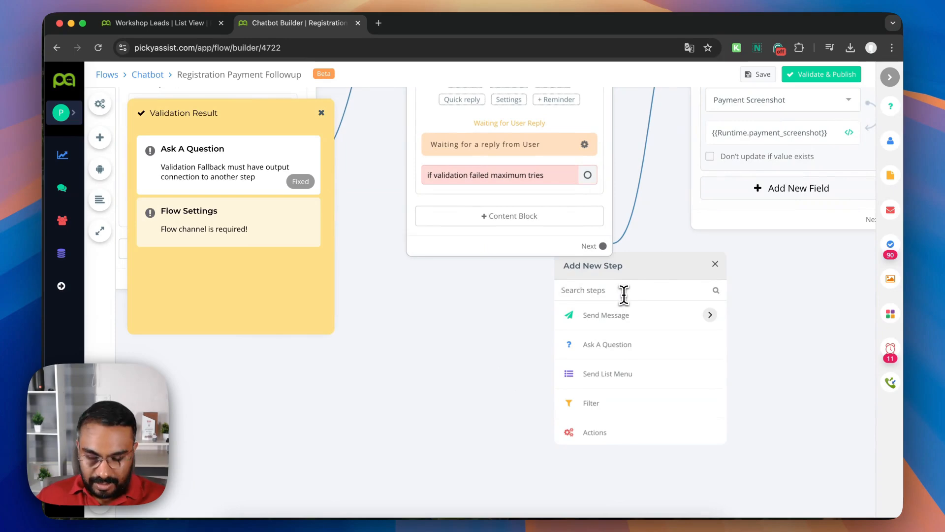
type("ac")
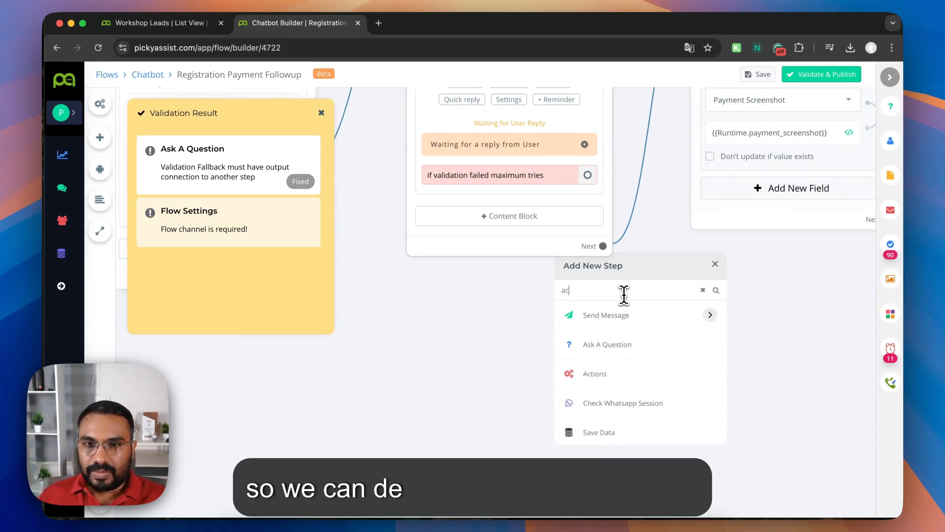
left_click(638, 323)
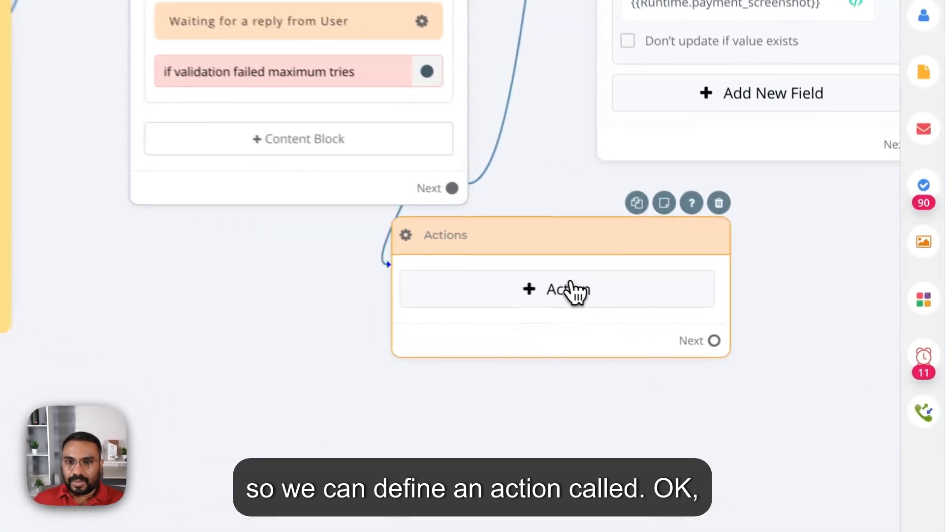
Add an Assign Chat action to the new Actions step.
left_click(672, 306)
left_click(522, 327)
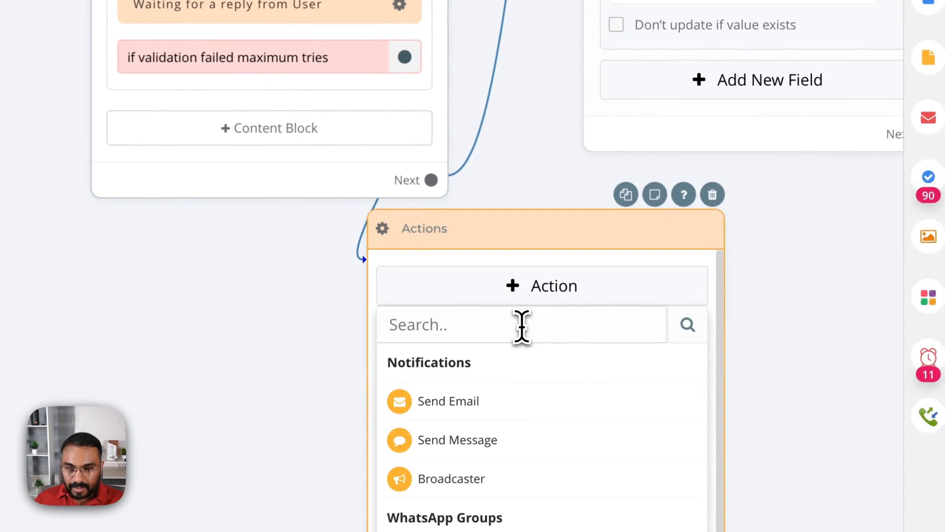
type("ass")
left_click(586, 377)
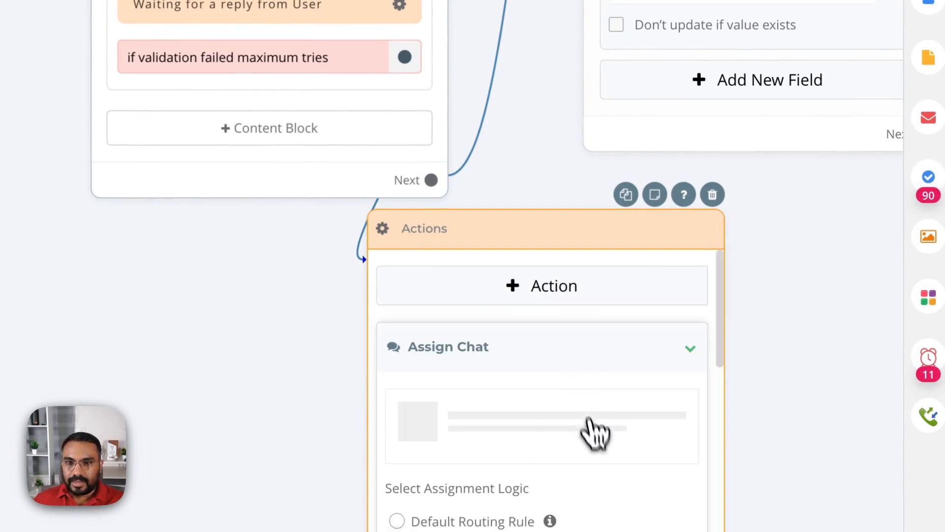
Move the Actions step up on the canvas and choose Workshop as the department for the Assign Chat action.
left_click_drag(552, 236, 517, 87)
scroll(596, 401, "down", 2)
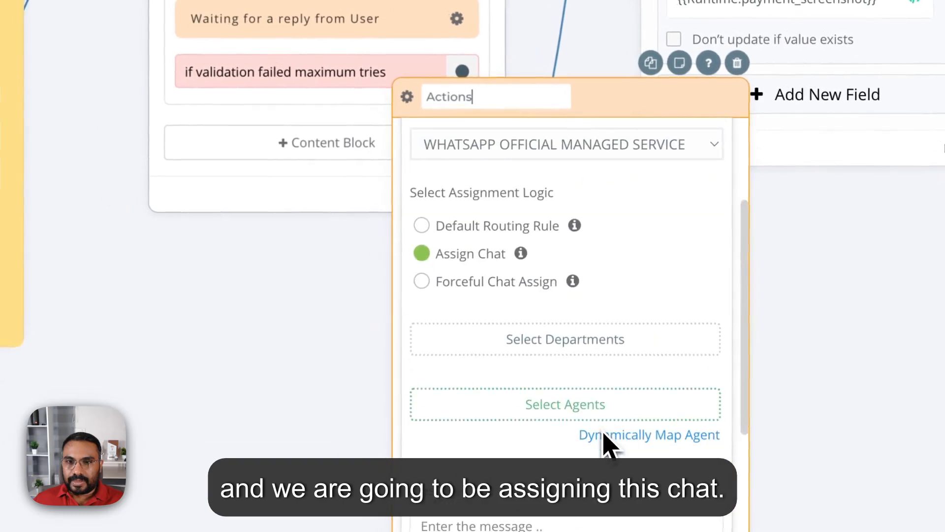
left_click(579, 346)
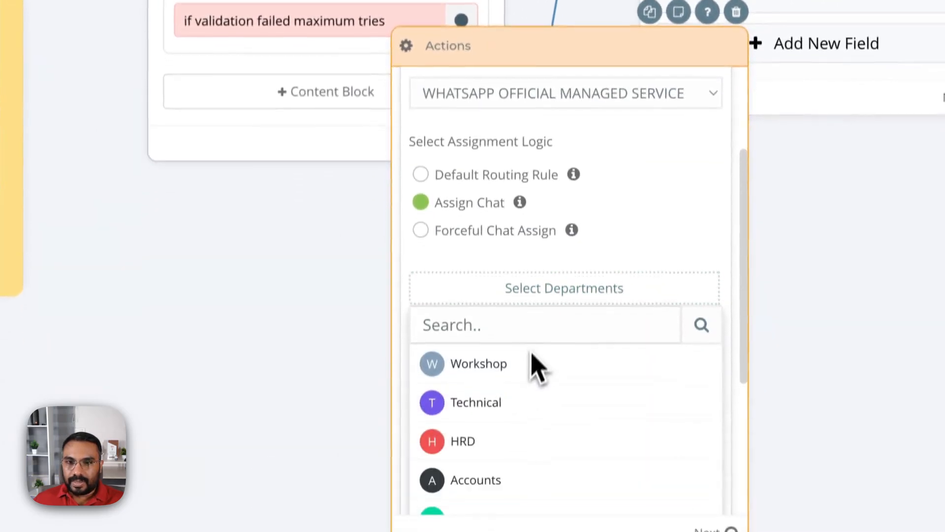
left_click(516, 415)
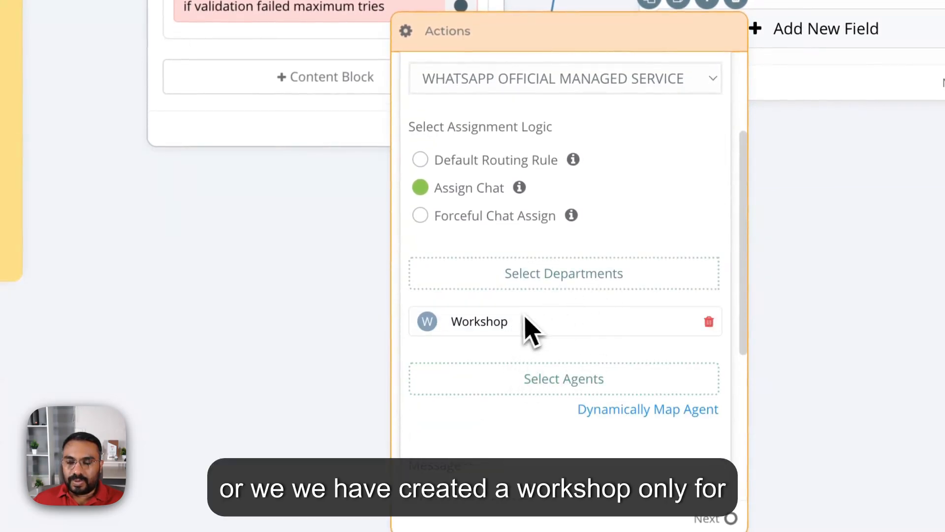
Enter "Issue with Payment" as the message of the Assign Chat action.
scroll(528, 338, "down", 4)
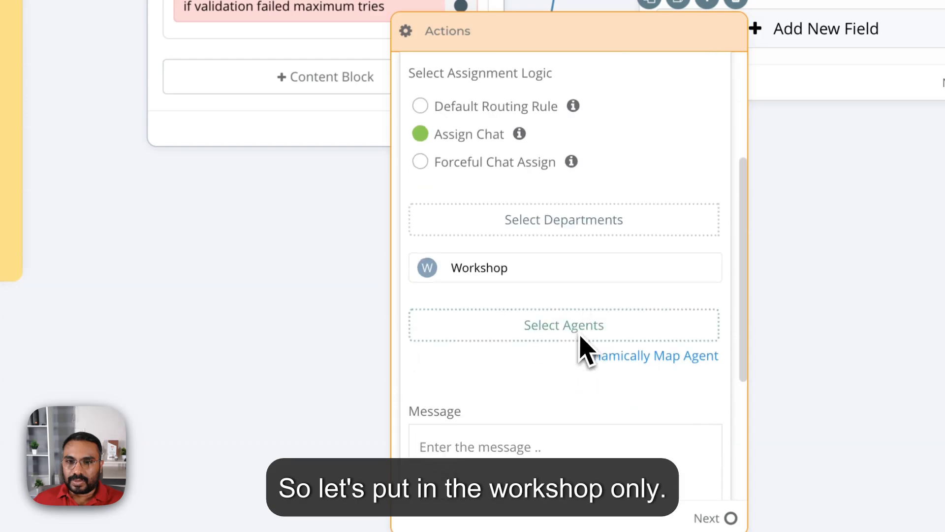
left_click(531, 338)
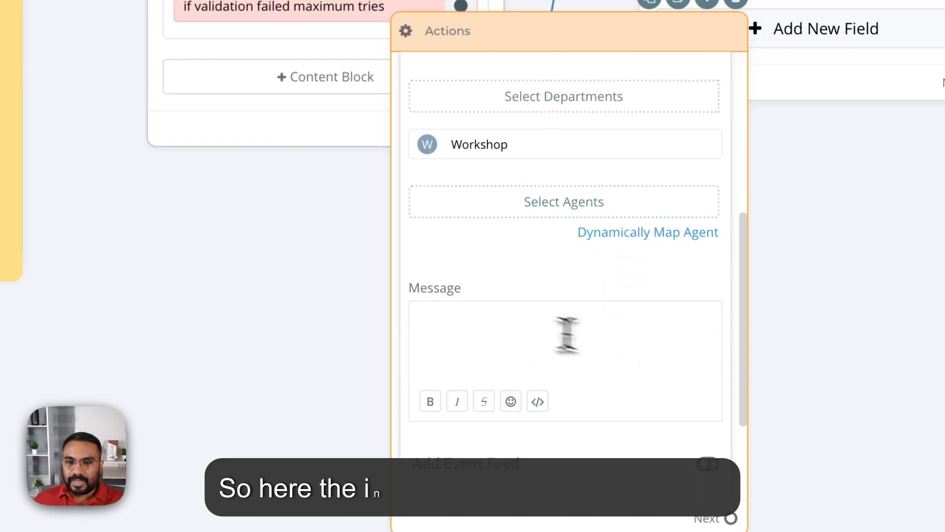
scroll(514, 291, "down", 1)
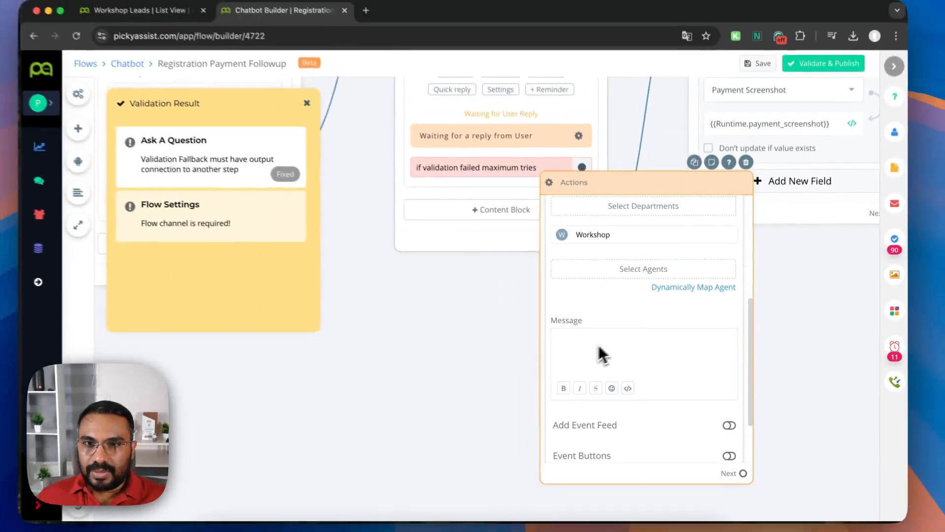
scroll(609, 247, "up", 1)
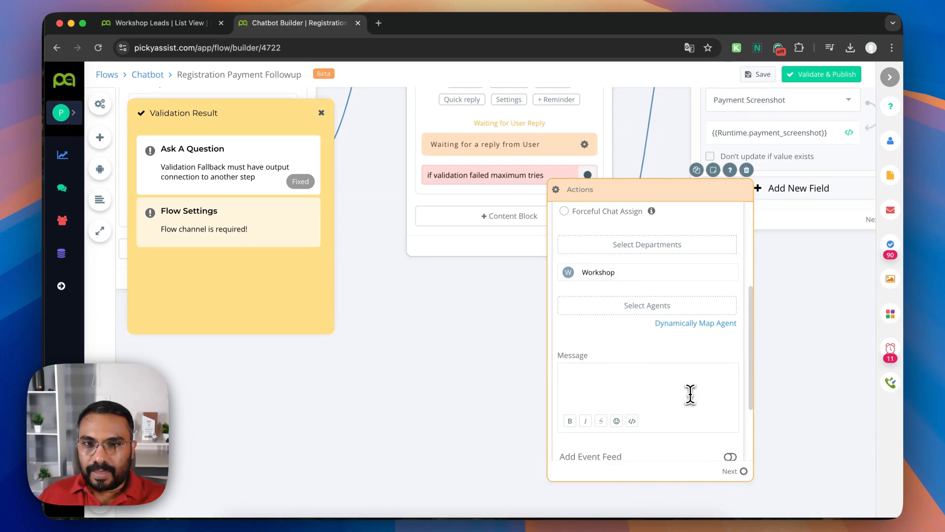
type("Issue with Payment")
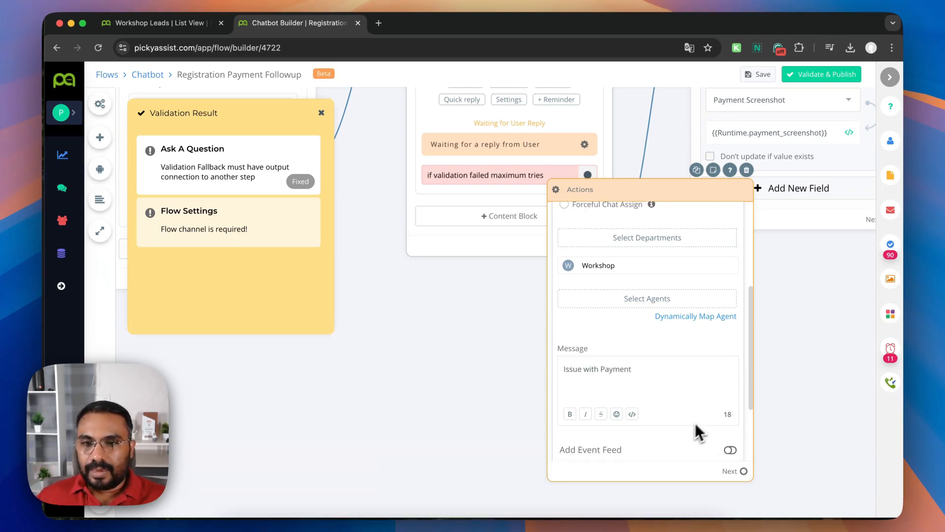
Collapse the Assign Chat action and move the Actions step below the Ask A Question step on the canvas.
scroll(699, 419, "down", 3)
left_click(709, 415)
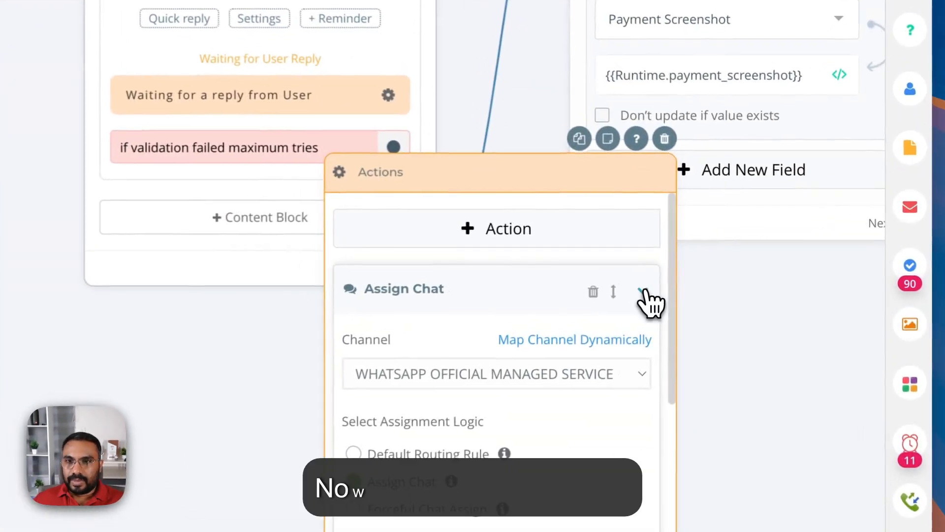
left_click(679, 281)
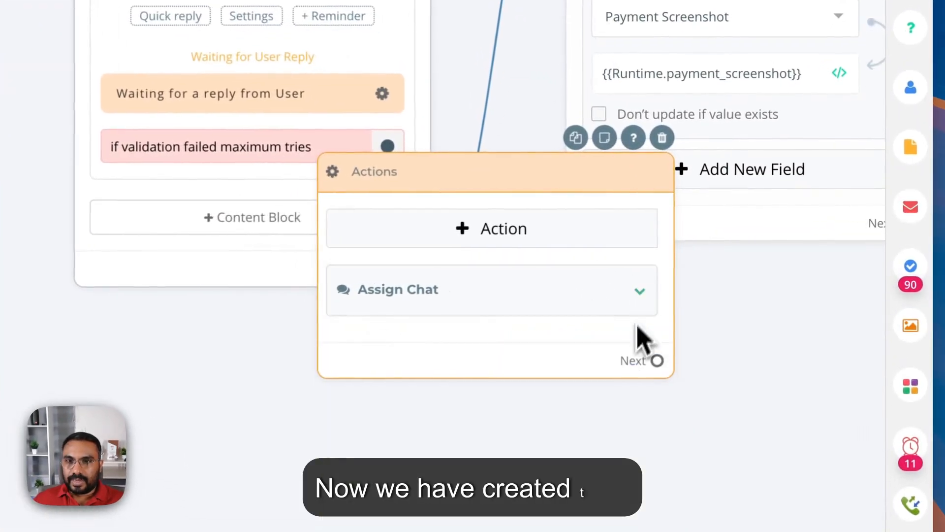
left_click_drag(571, 187, 386, 416)
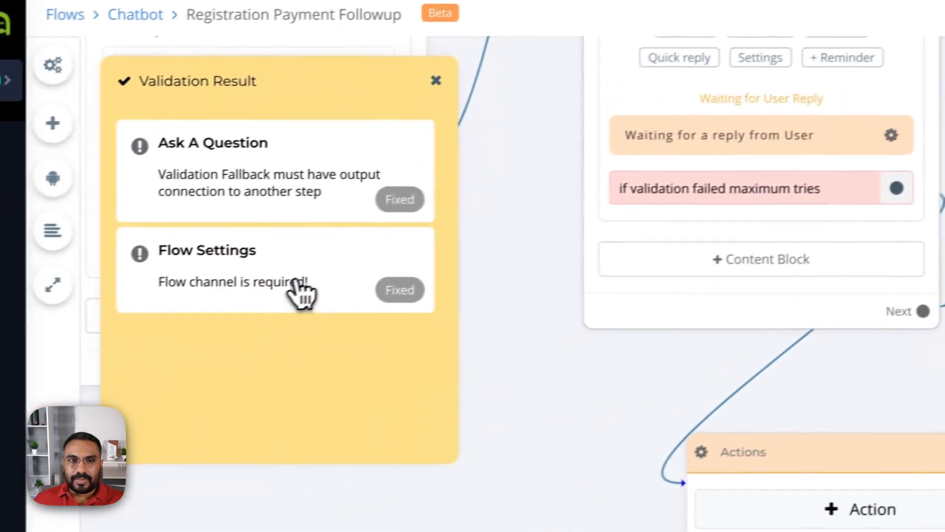
Resolve the flow channel issue by enabling only WHATSAPP OFFICIAL MANAGED SERVICE in the flow settings and save them.
left_click(384, 249)
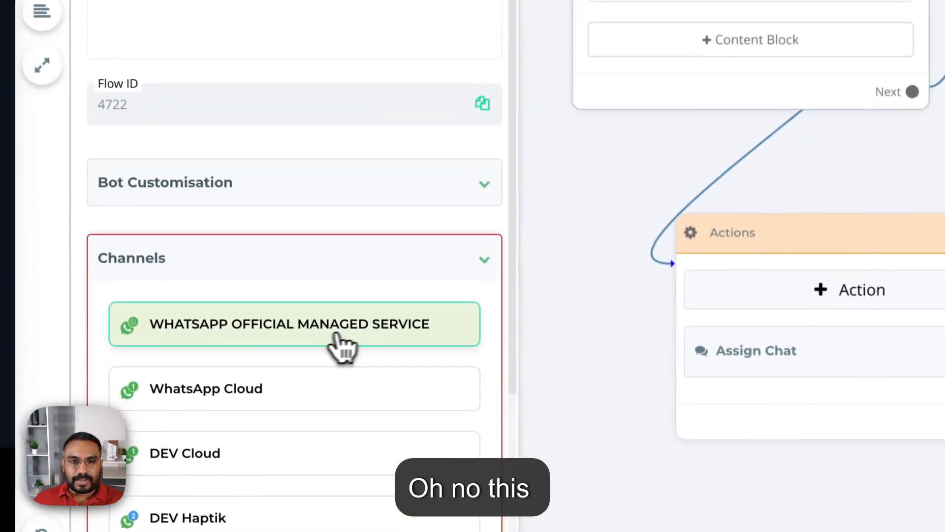
left_click(317, 333)
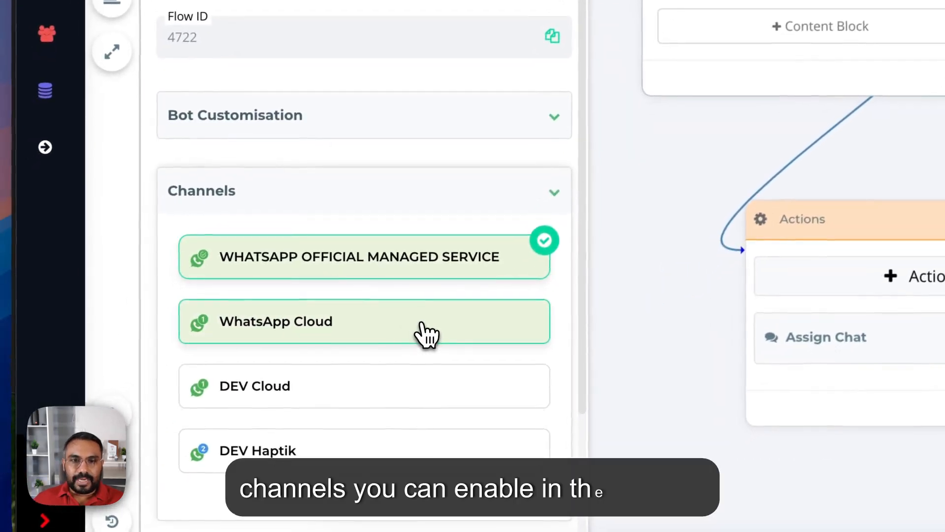
left_click(297, 438)
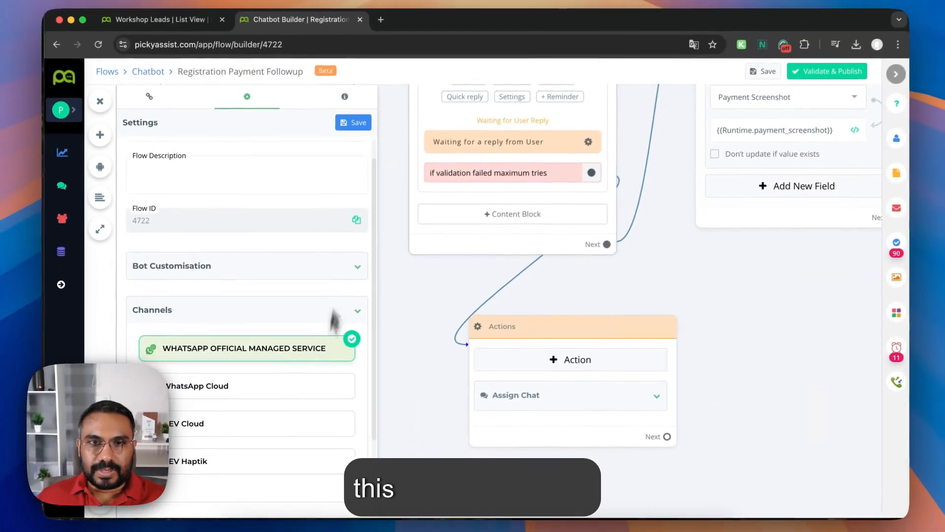
left_click(349, 126)
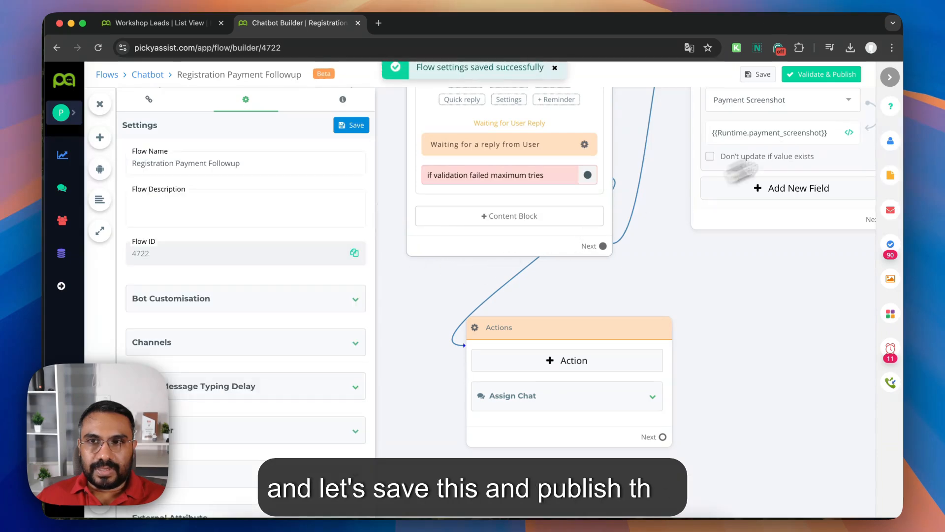
Validate and publish the Registration Payment Followup chatbot, closing the publishing dialog.
left_click(824, 75)
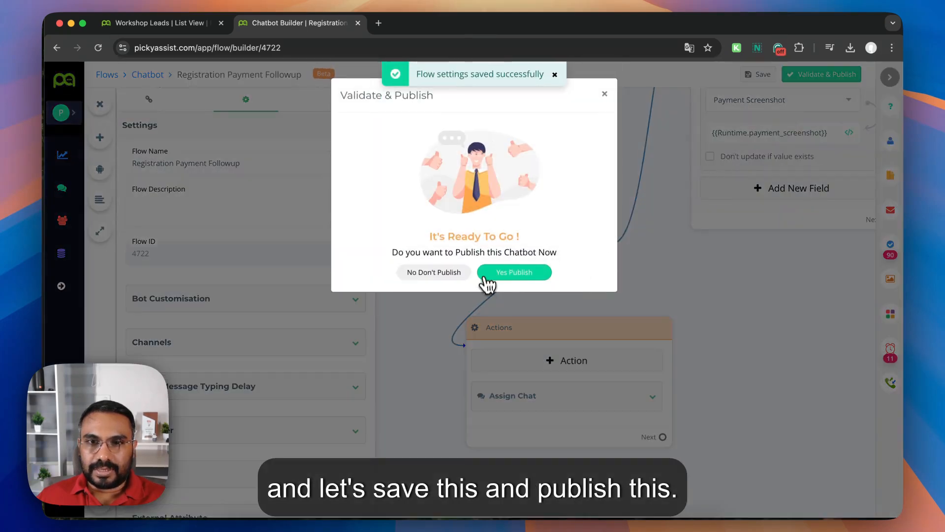
left_click(518, 274)
left_click(545, 334)
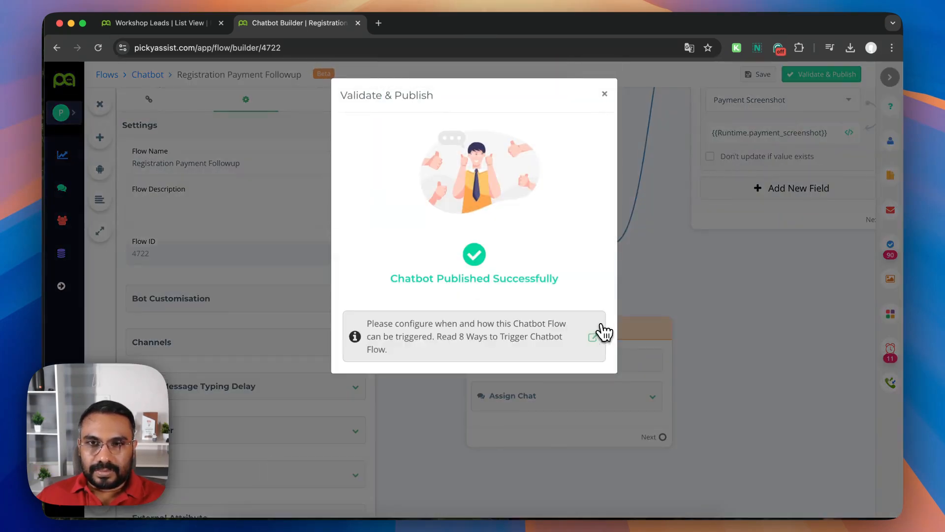
left_click(604, 94)
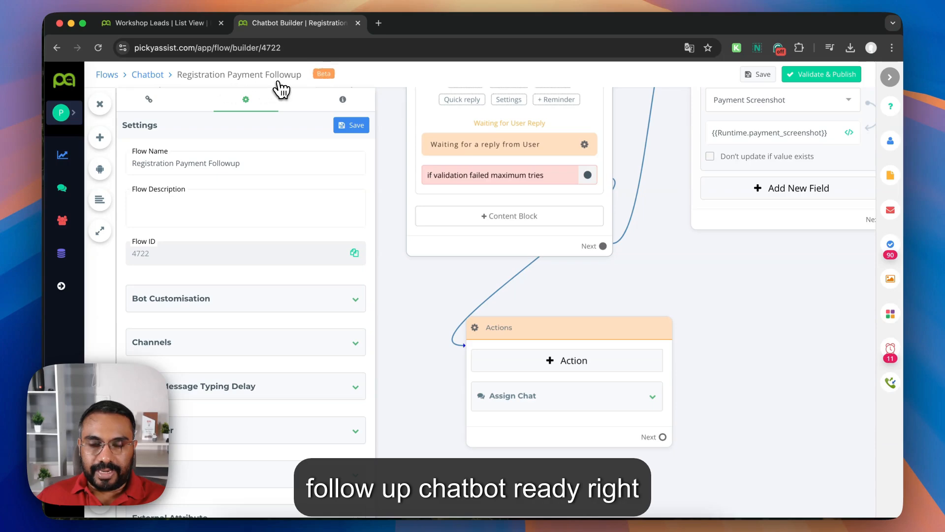
Switch to the Workshop Leads list and search for the test lead by full name.
left_click(145, 24)
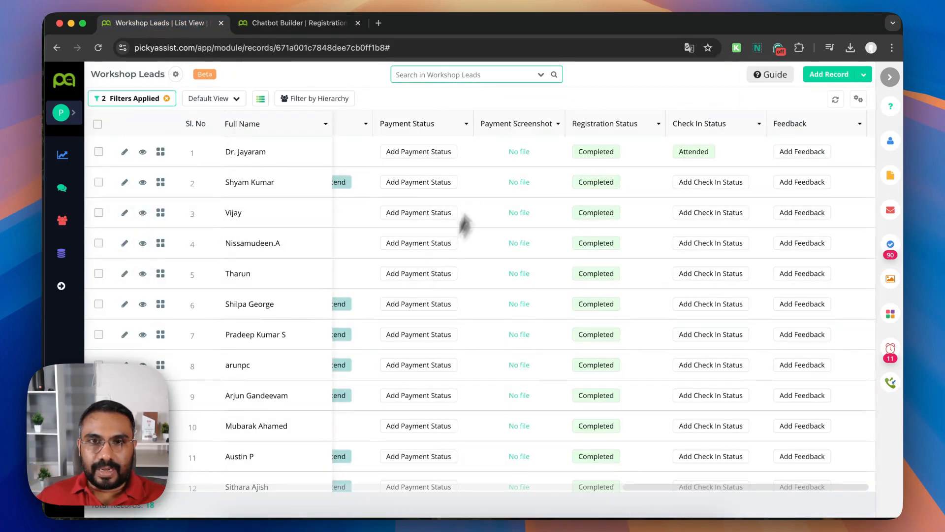
type("reji s")
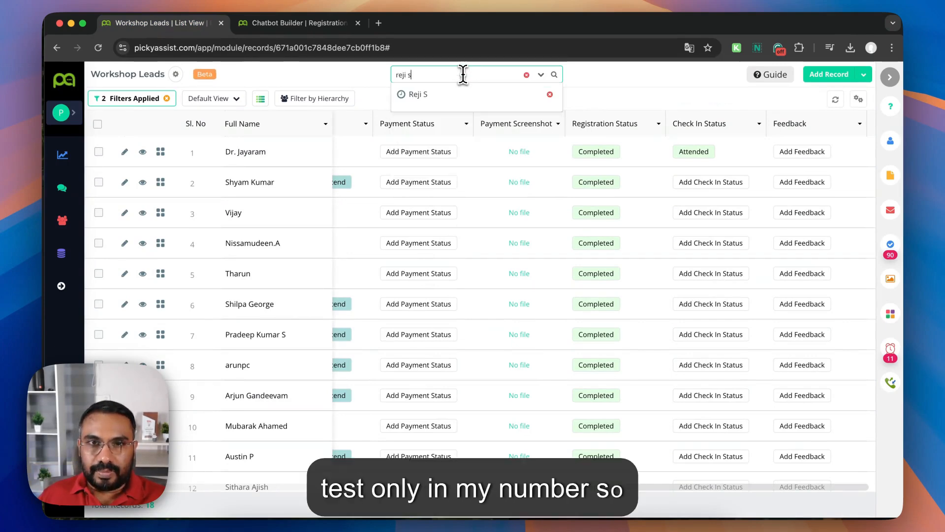
key("Return")
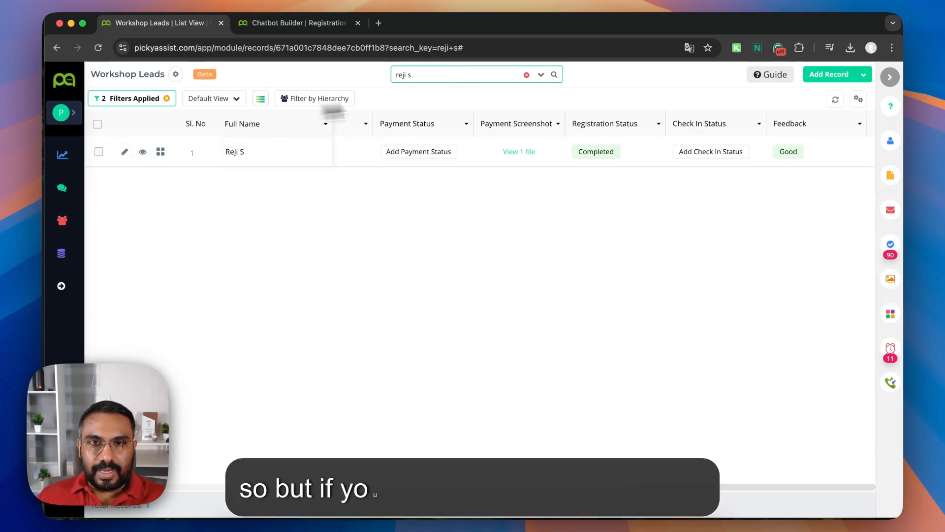
Clear the lead search, select all listed records as a trial and deselect them again.
left_click(526, 76)
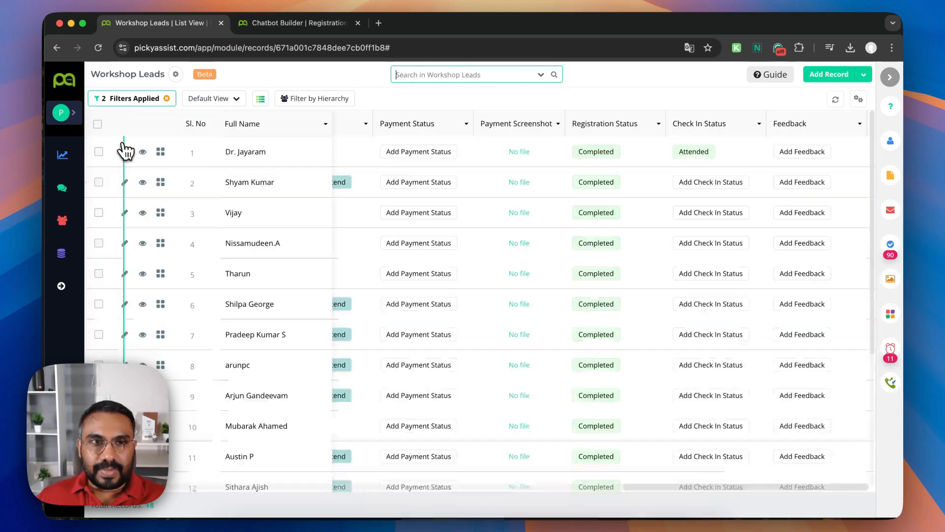
left_click(98, 125)
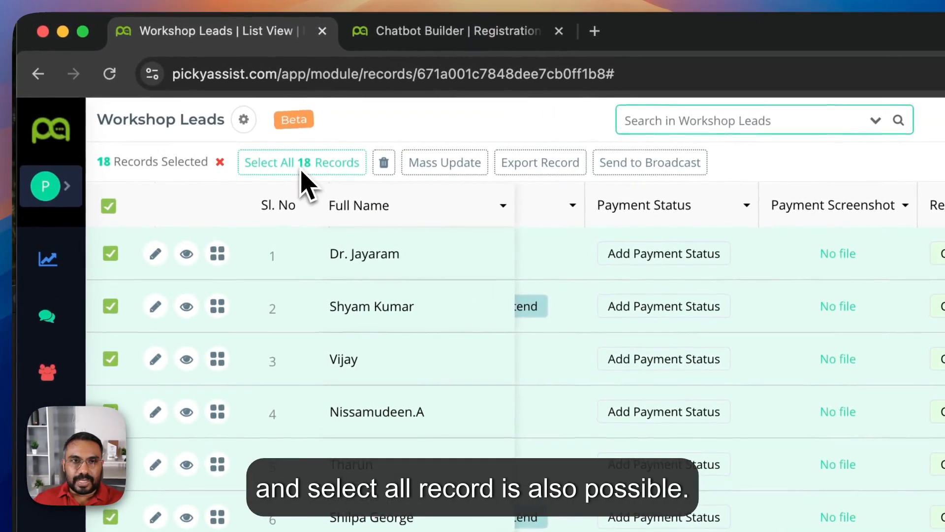
left_click(109, 205)
Filter Workshop Leads by the test lead's name and send that single record to broadcast.
left_click(683, 121)
type("reji s")
key("Return")
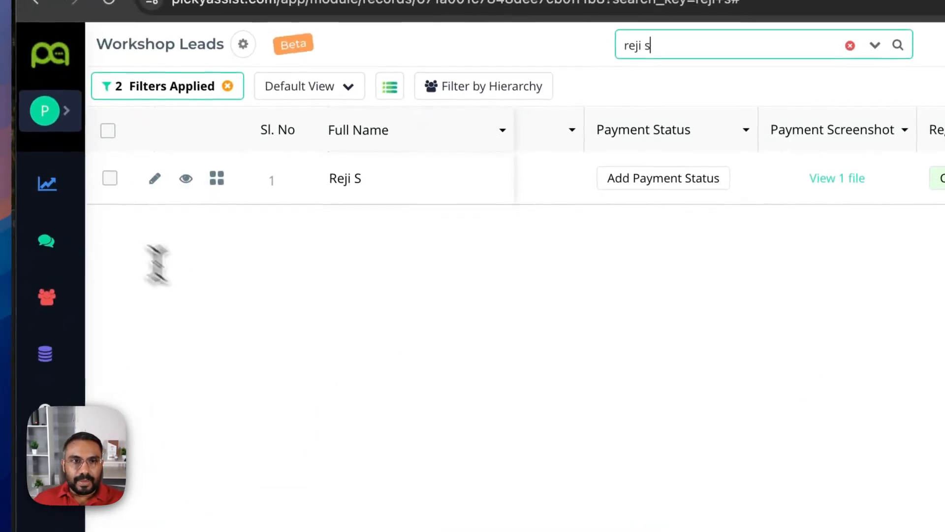
left_click(104, 185)
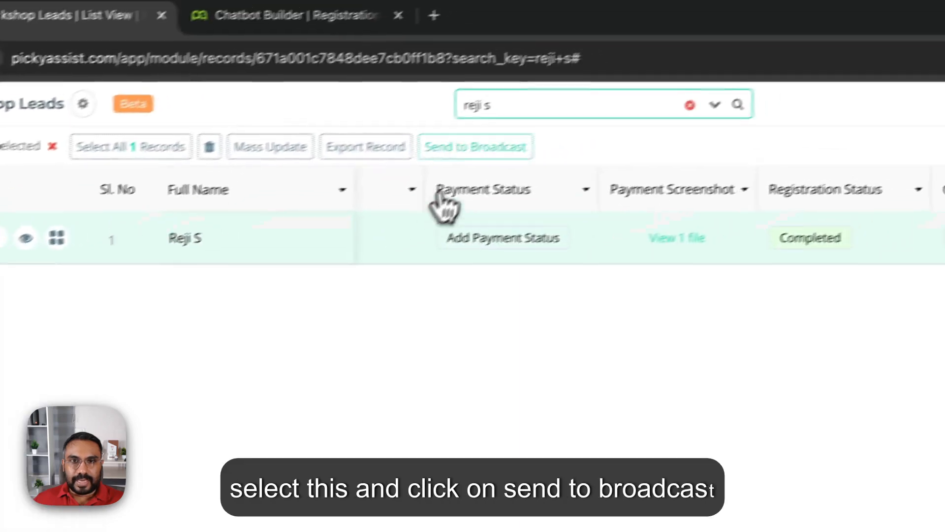
left_click(455, 179)
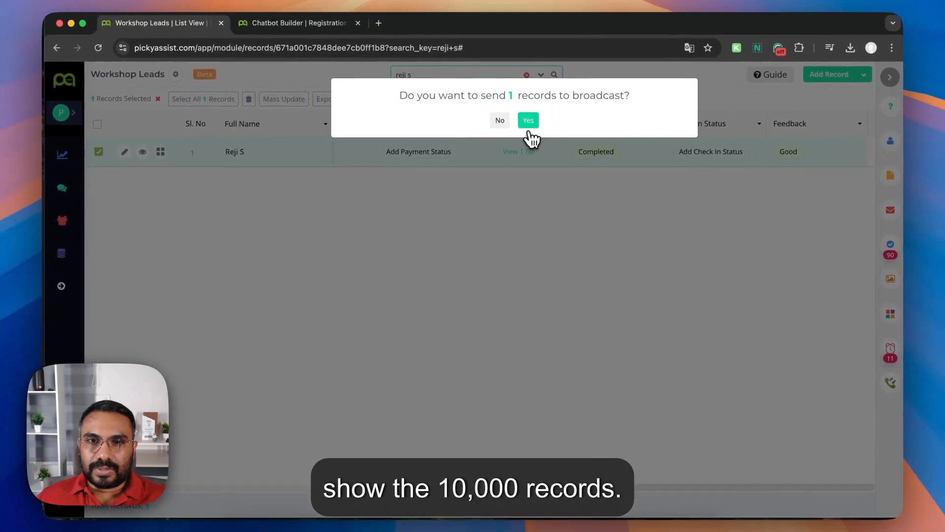
left_click(529, 124)
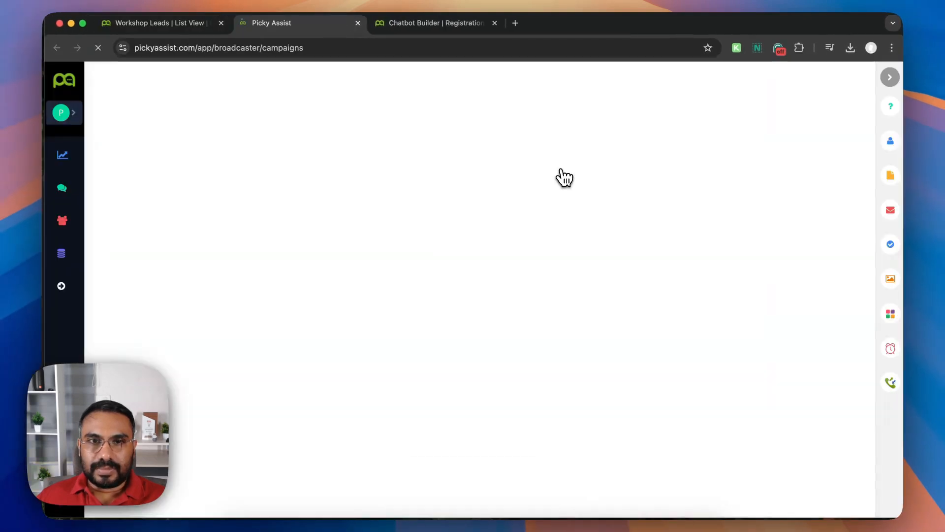
Name the broadcast campaign "Payment Followup".
left_click(293, 219)
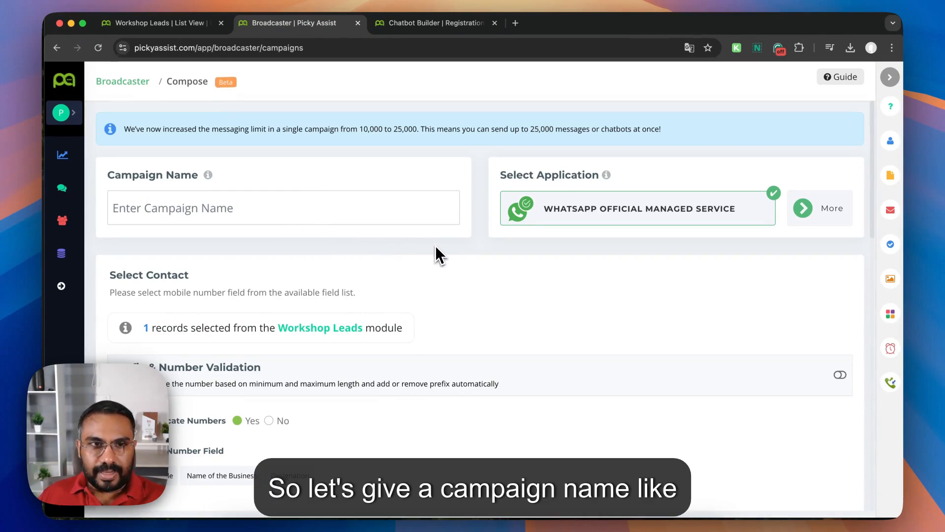
type("Payment Follow")
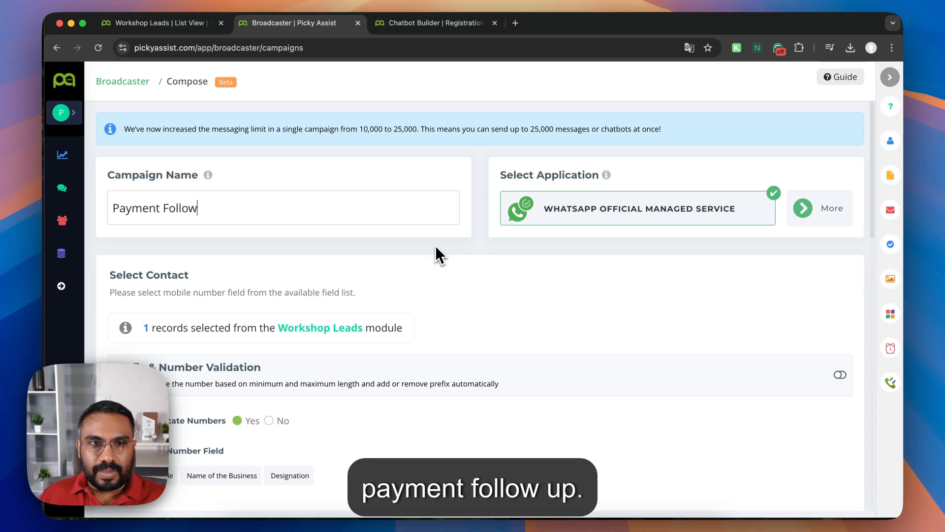
type("up")
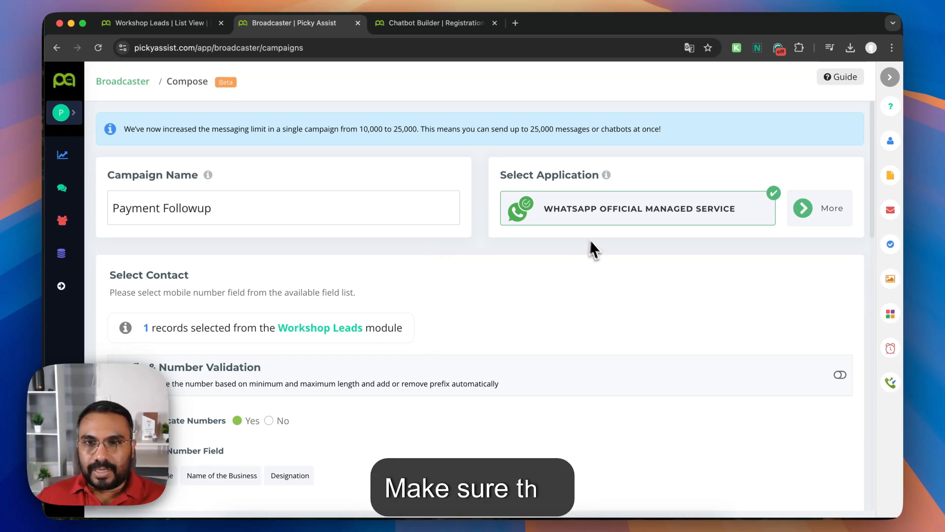
Make the campaign trigger a chatbot instead of a composed message and choose Registration Payment Followup as the chatbot.
scroll(694, 239, "down", 1)
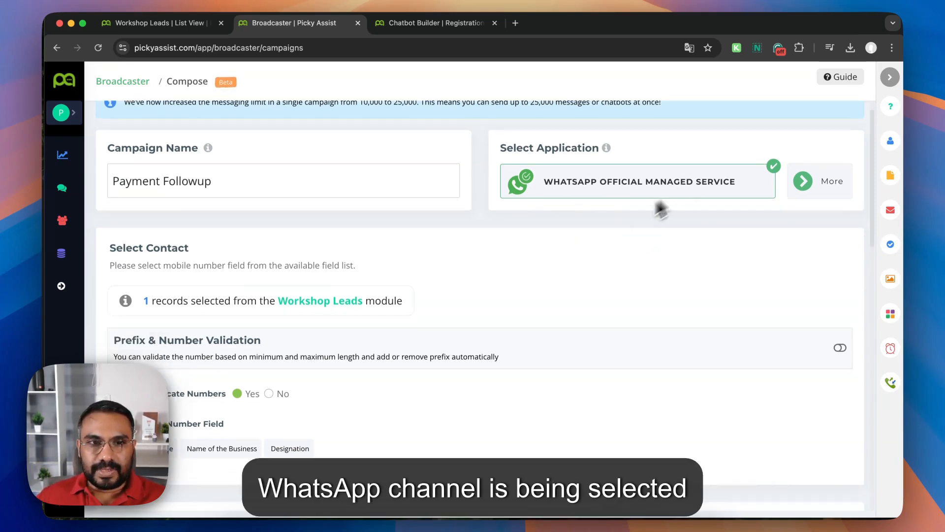
scroll(589, 244, "down", 5)
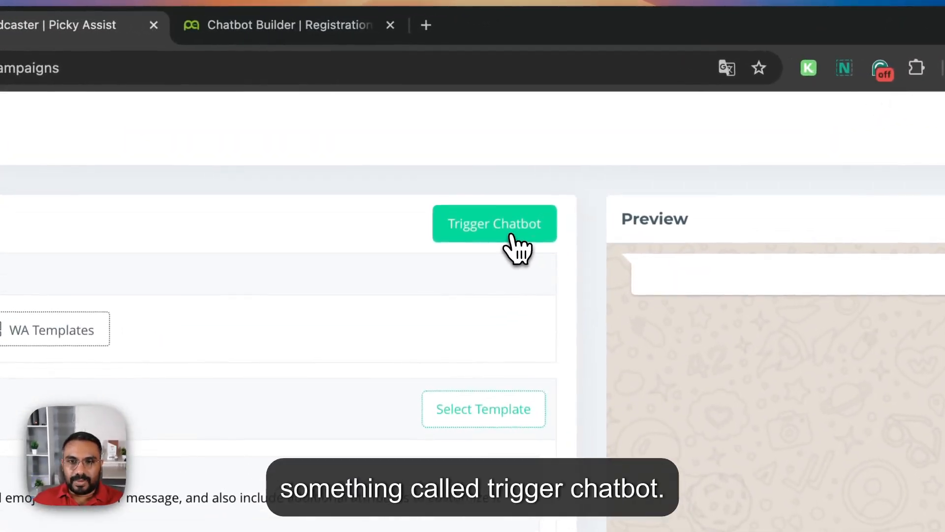
left_click(557, 165)
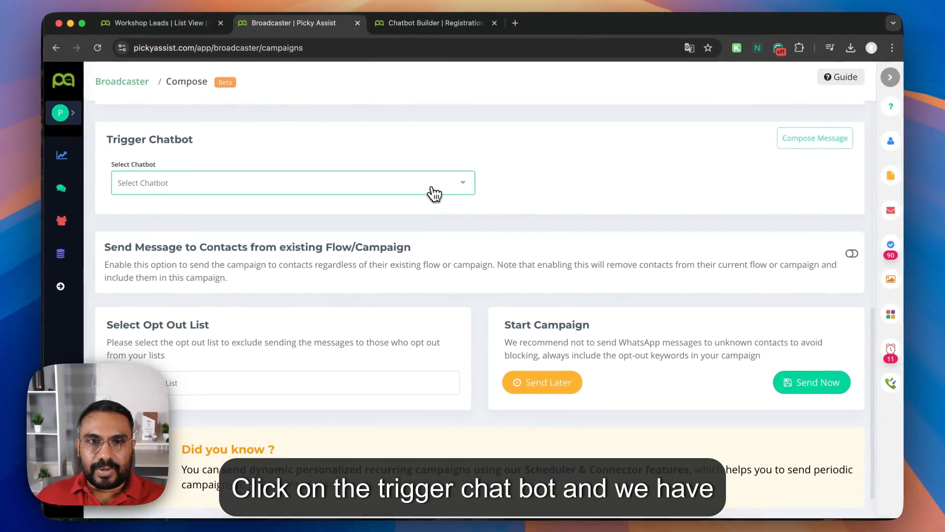
left_click(281, 305)
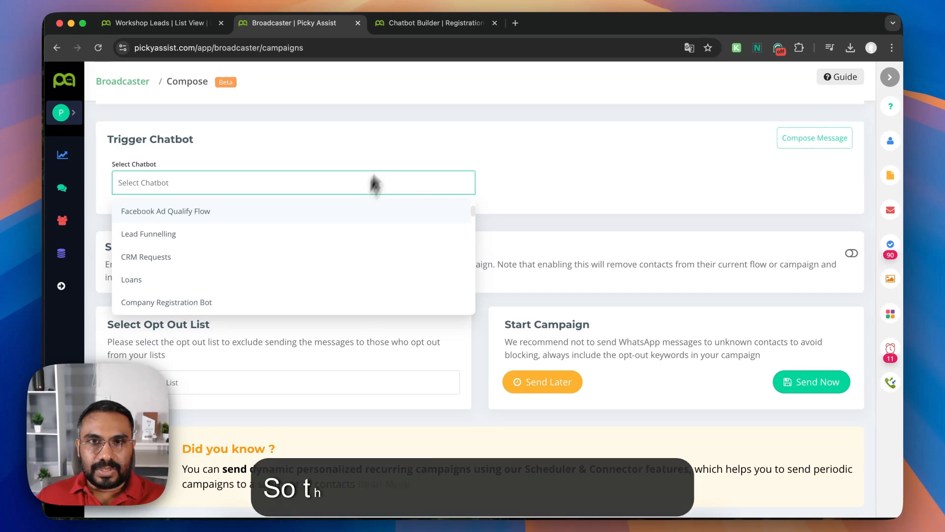
left_click(425, 23)
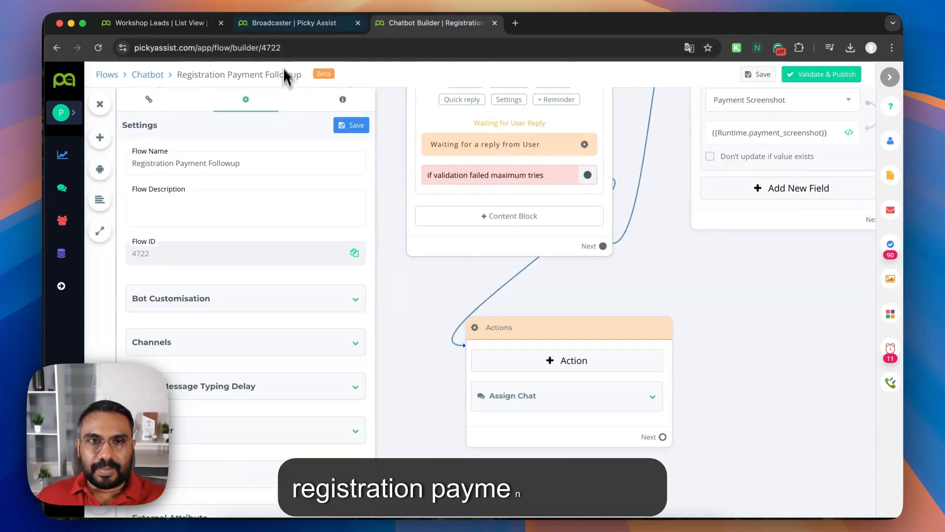
left_click(295, 23)
type("reg")
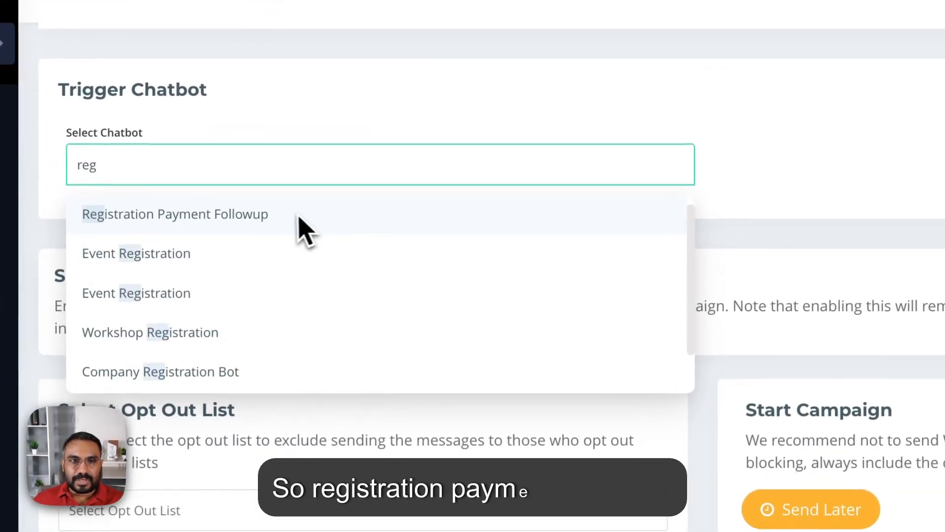
left_click(283, 220)
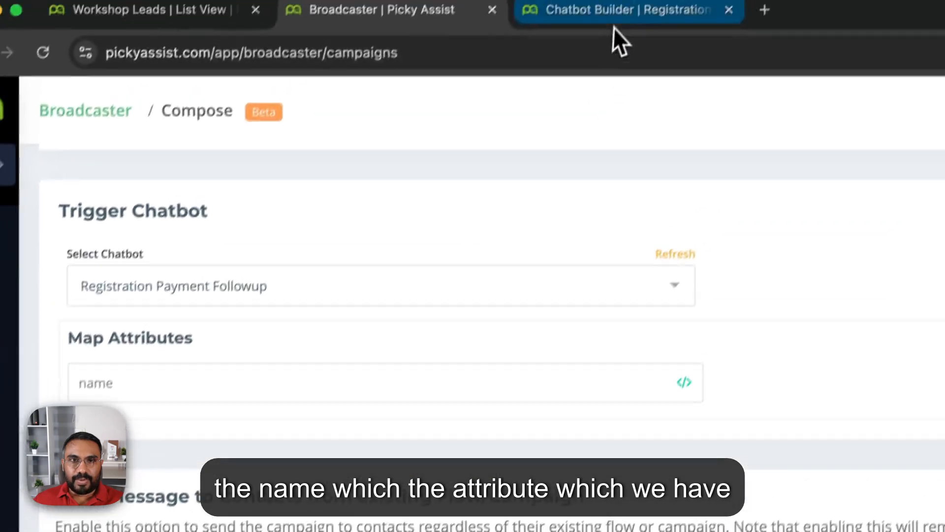
Review the External Attribute settings of the Registration Payment Followup chatbot and return to the broadcast campaign.
left_click(614, 15)
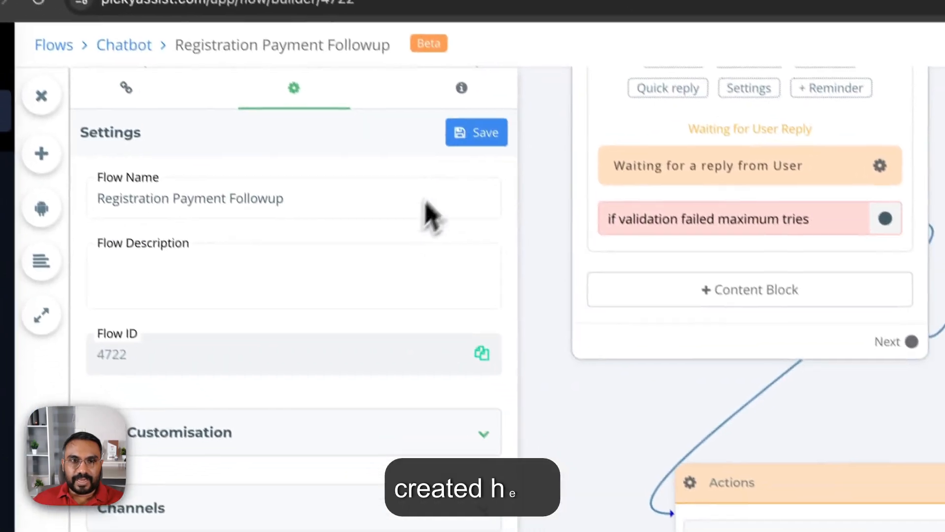
scroll(439, 206, "down", 5)
left_click(545, 443)
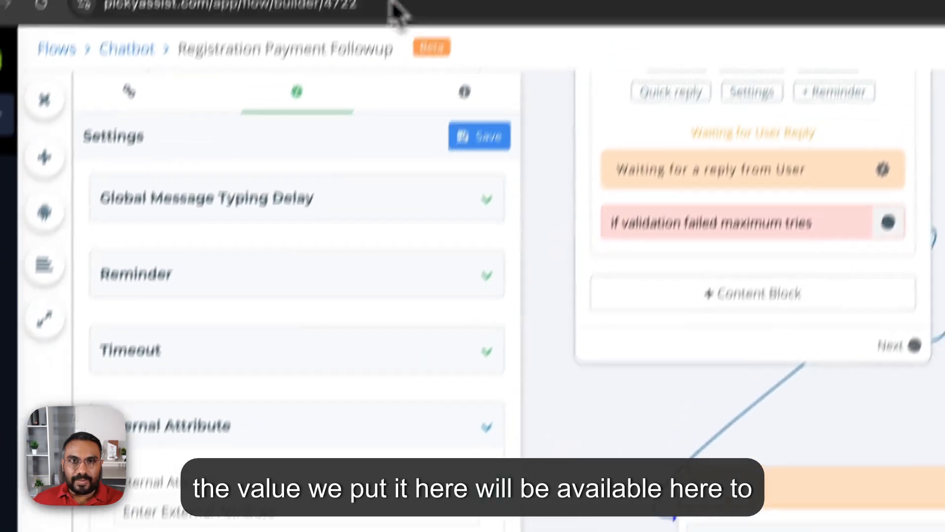
left_click(344, 25)
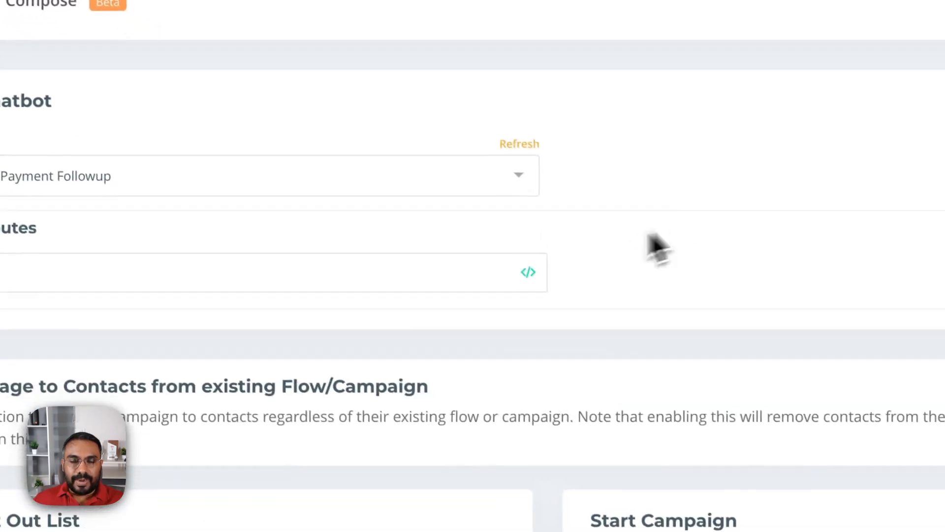
Map the chatbot's name attribute to the Full Name field of Workshop Leads, checking the module's columns for reference.
left_click(67, 283)
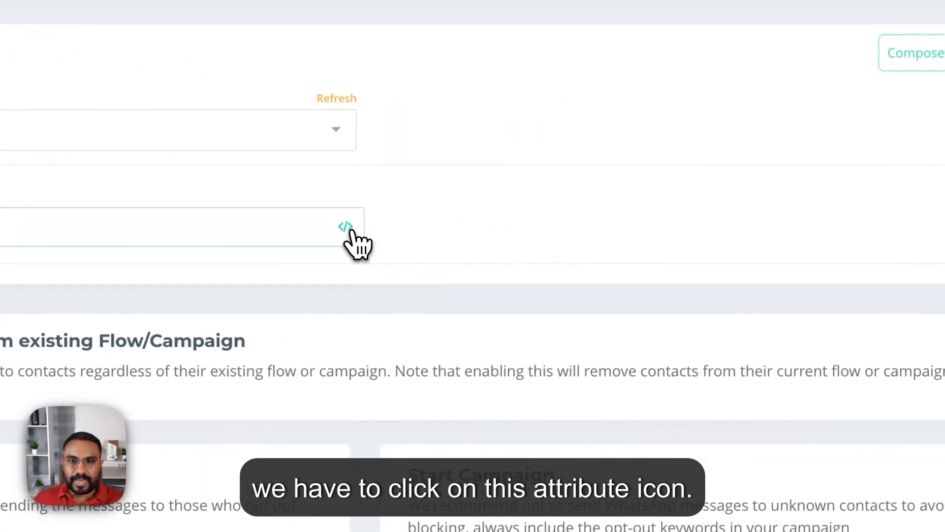
left_click(346, 227)
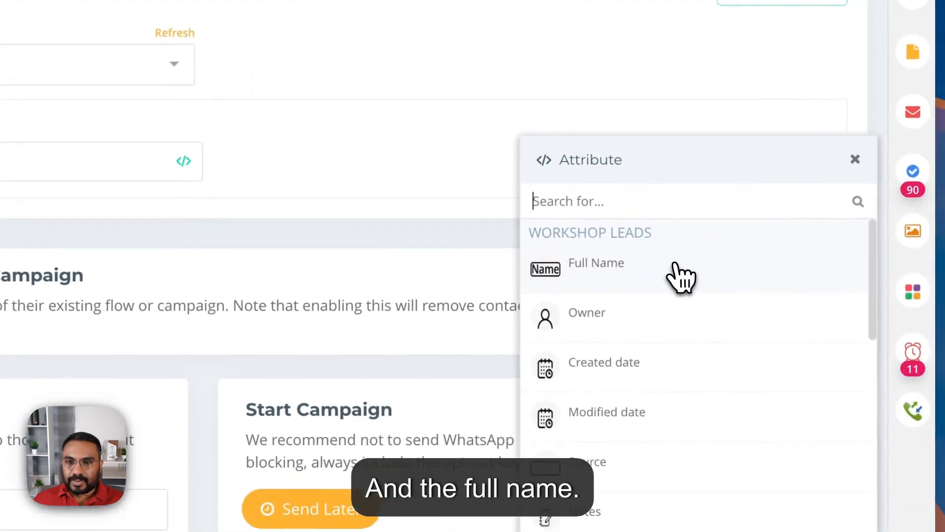
scroll(686, 306, "down", 1)
scroll(682, 305, "up", 1)
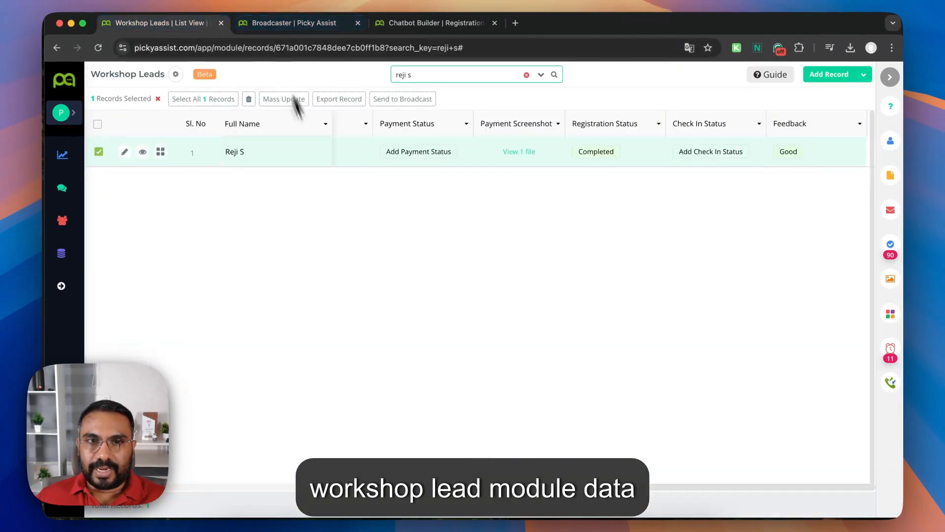
scroll(692, 492, "left", 10)
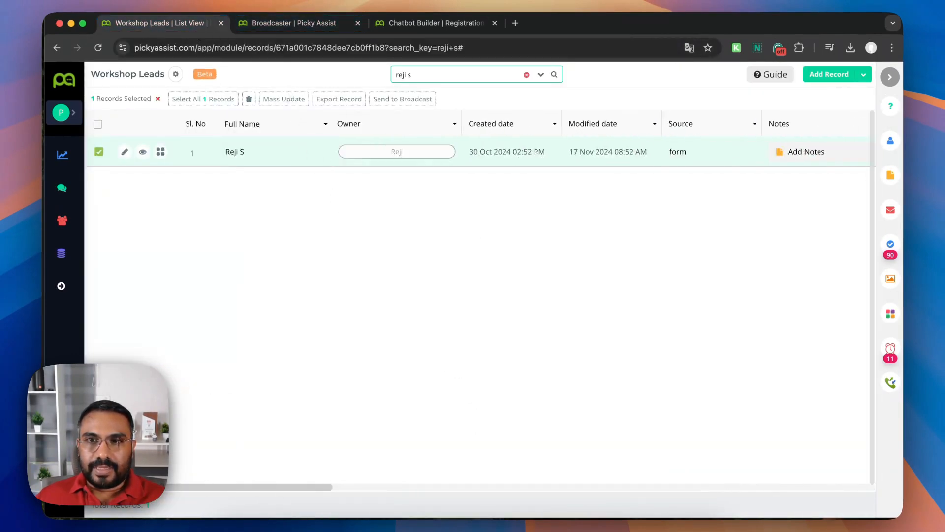
scroll(772, 490, "right", 10)
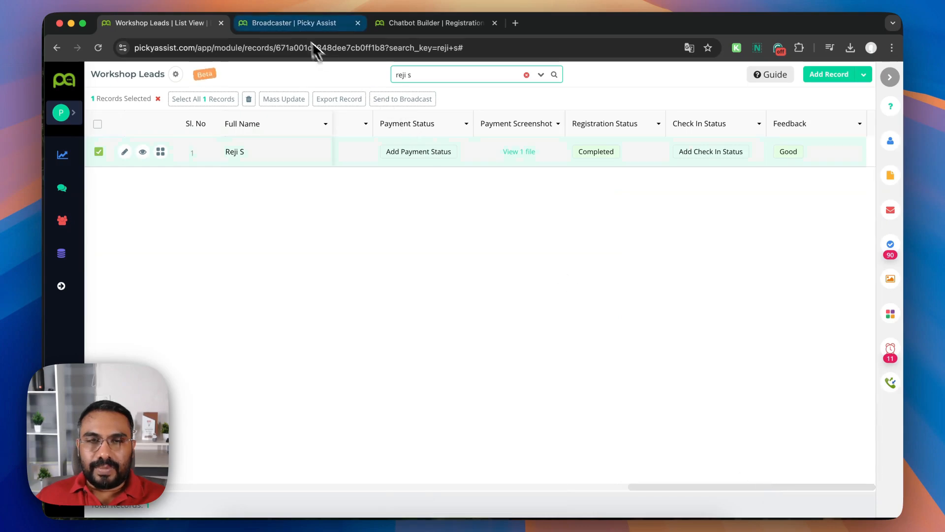
left_click(296, 28)
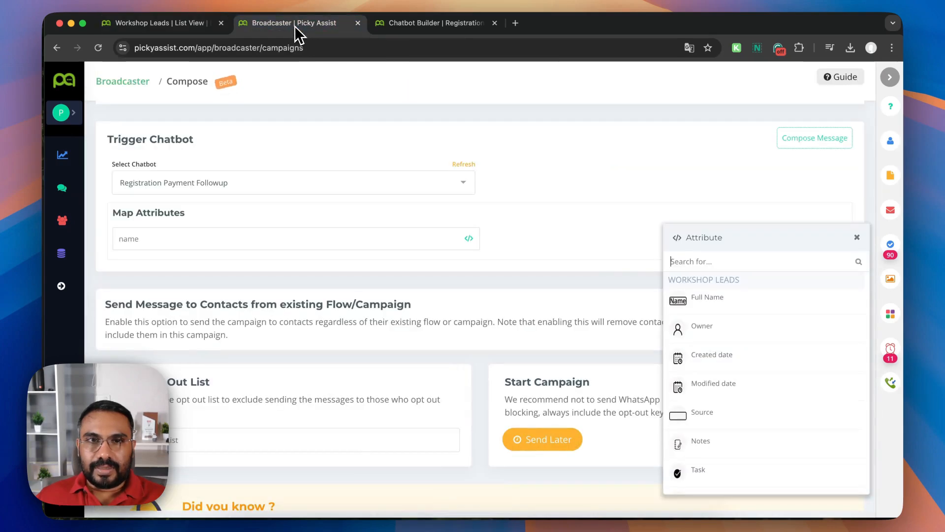
left_click(726, 307)
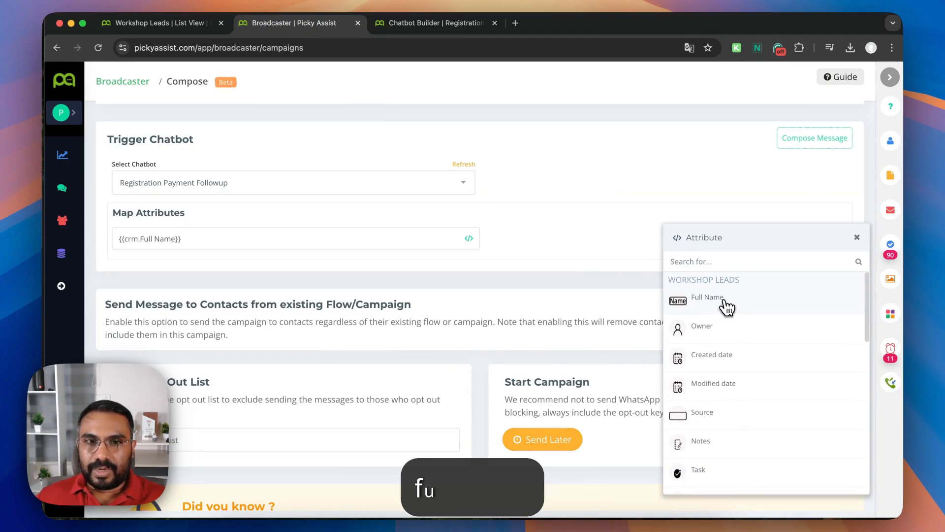
left_click(857, 237)
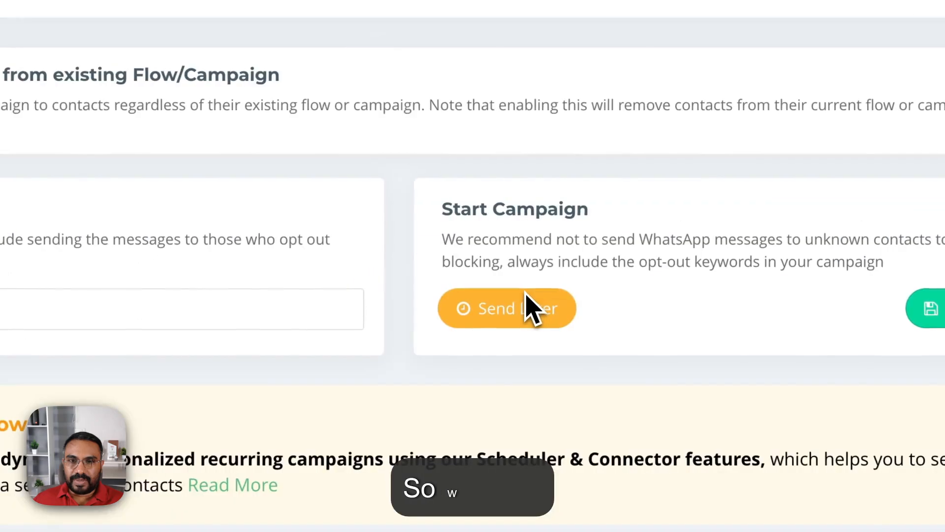
Send the broadcast campaign immediately and confirm sending it.
scroll(536, 281, "up", 3)
scroll(562, 271, "down", 3)
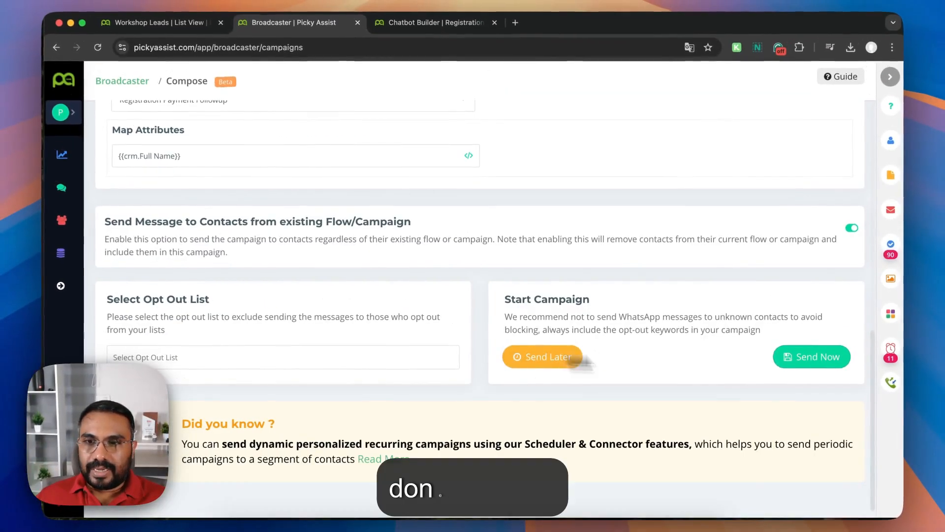
left_click(799, 358)
left_click(577, 265)
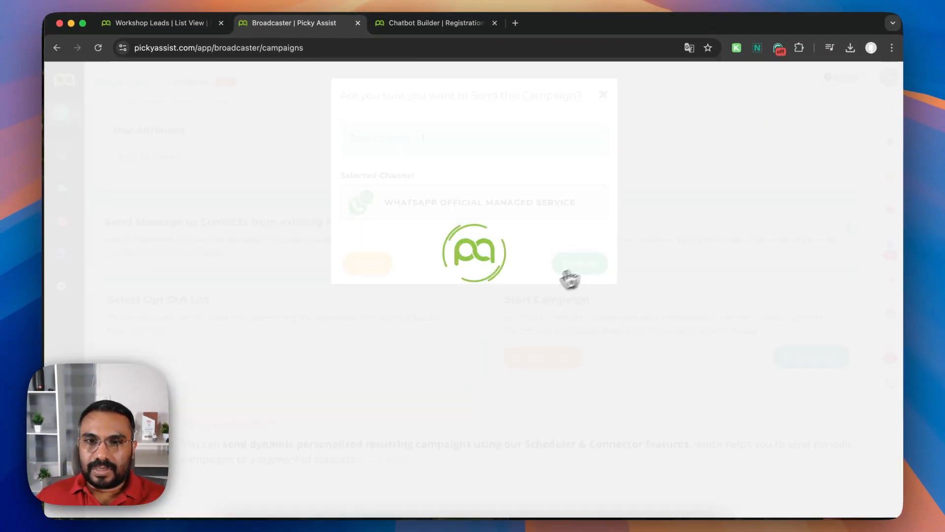
left_click(604, 94)
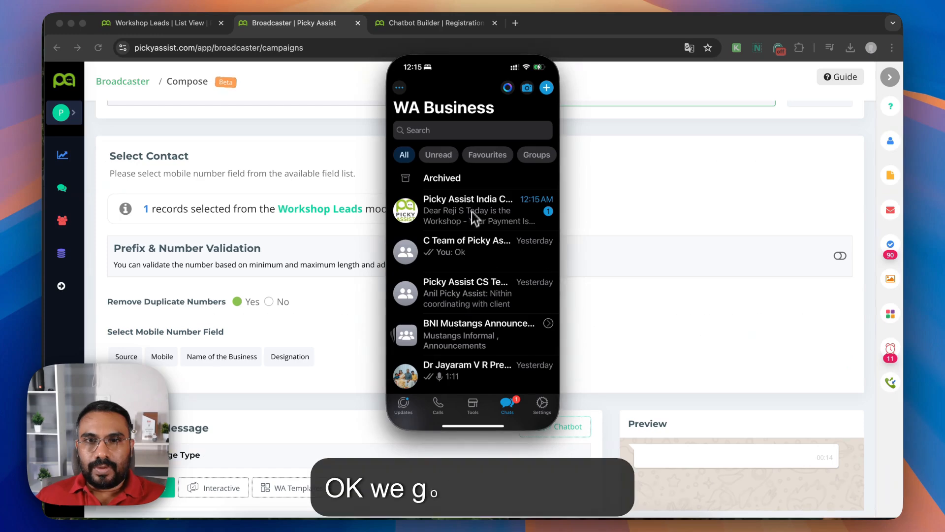
Switch to WhatsApp Business, read the payment reminder from Picky Assist India Chatbot and reply with Payment Done.
left_click(472, 211)
scroll(509, 314, "down", 8)
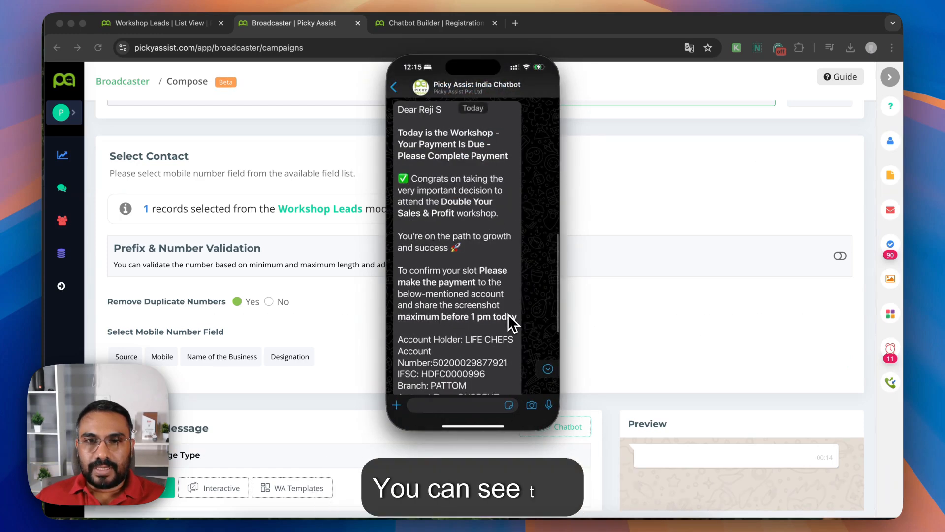
scroll(509, 314, "down", 5)
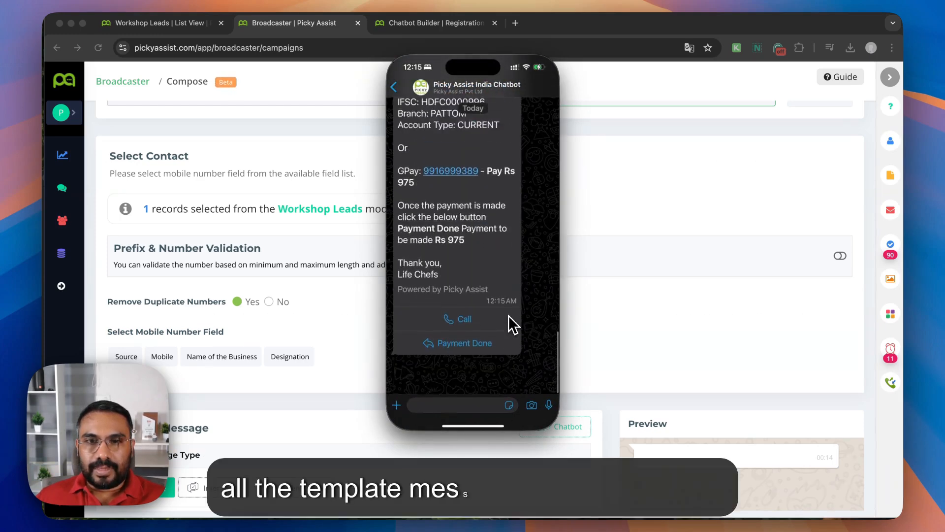
left_click(472, 383)
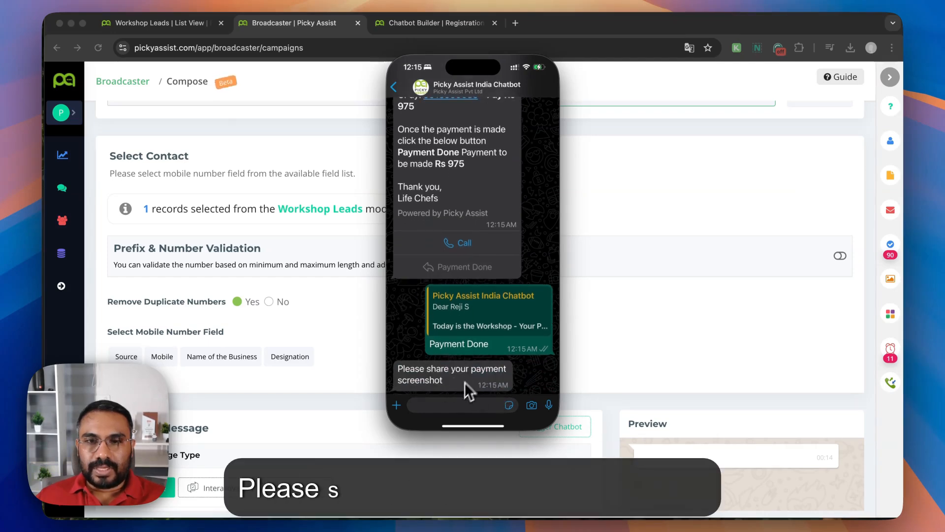
Send a photo from the recent images to the chatbot as the payment screenshot.
left_click(396, 406)
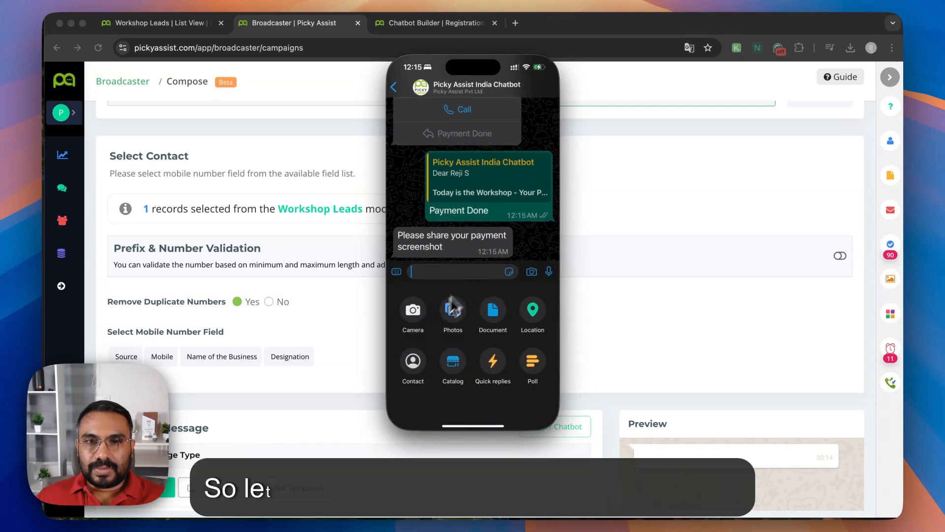
left_click(457, 318)
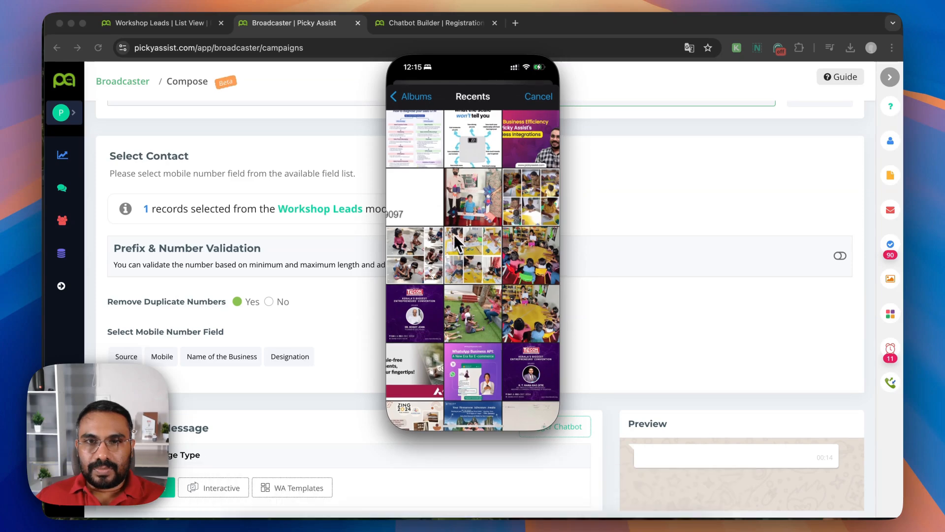
left_click(421, 147)
left_click(545, 403)
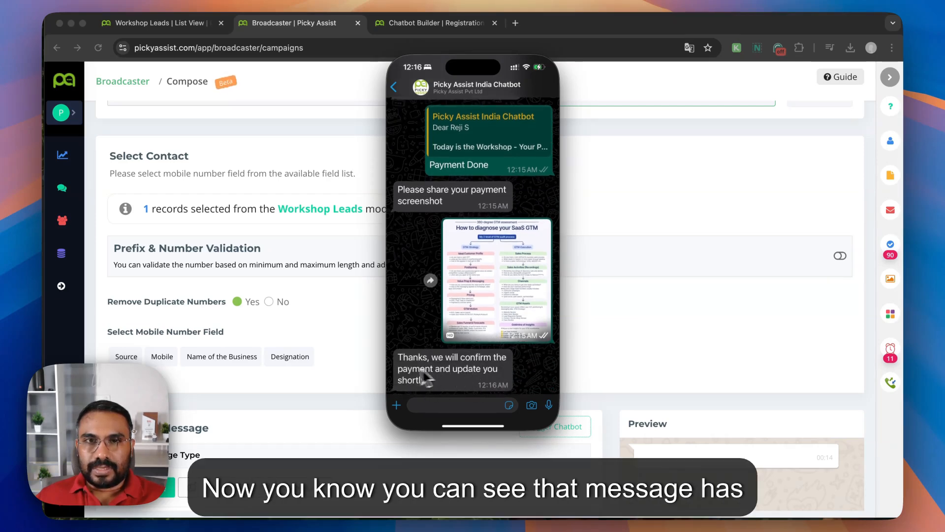
Switch back to Workshop Leads in the browser and rerun the search for the test lead.
left_click(424, 23)
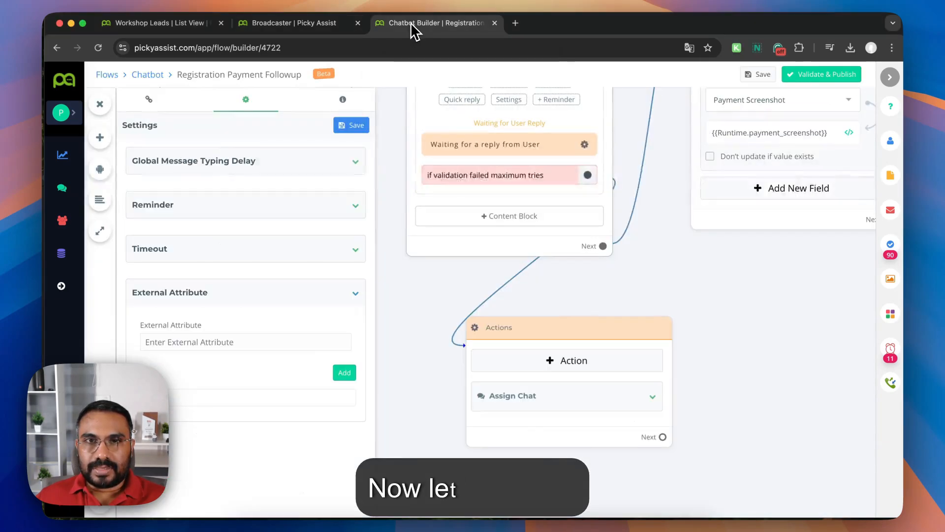
left_click(249, 24)
left_click(142, 26)
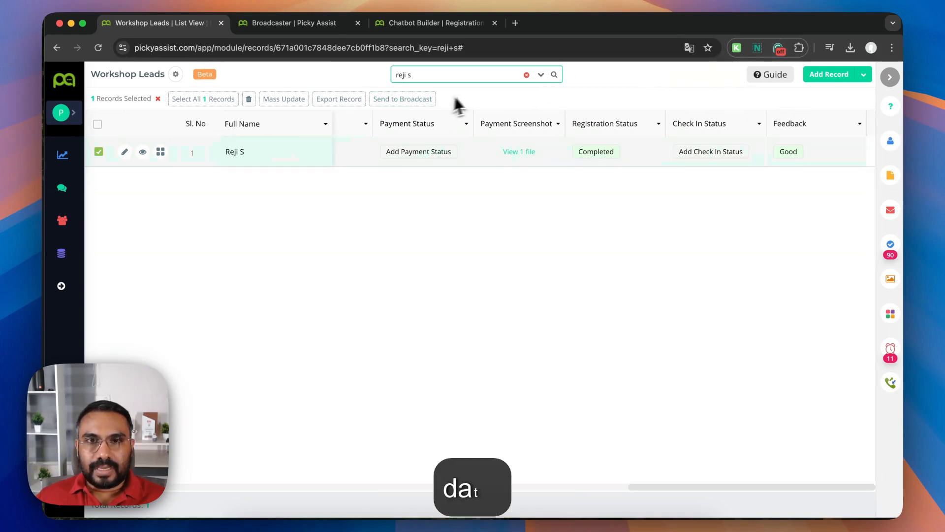
left_click(467, 81)
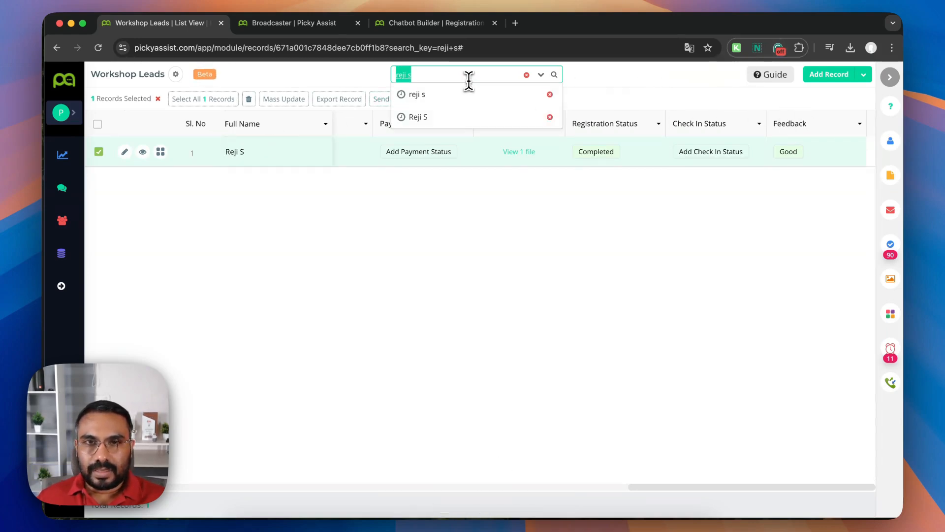
key("Return")
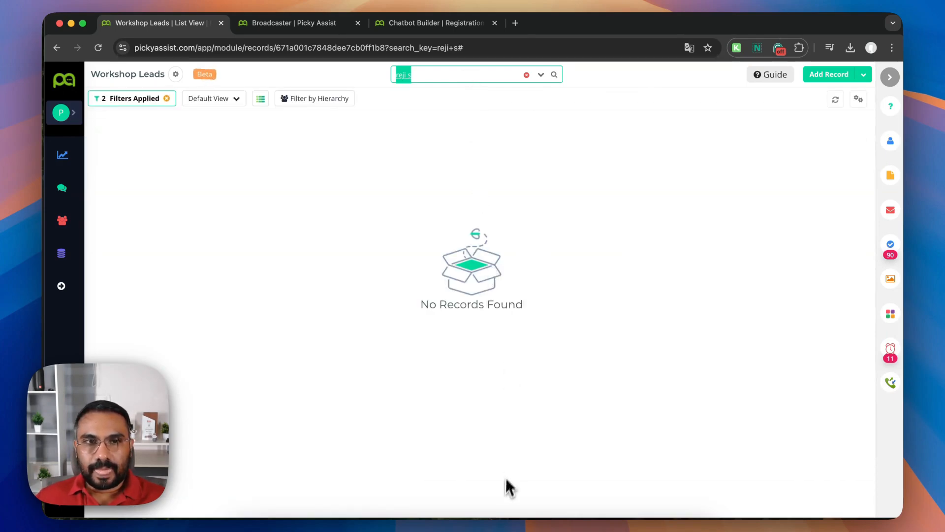
Remove the applied filters from Workshop Leads and check the test lead's payment status.
left_click(496, 76)
key("BackSpace")
key("BackSpace")
key("BackSpace")
key("BackSpace")
key("BackSpace")
key("BackSpace")
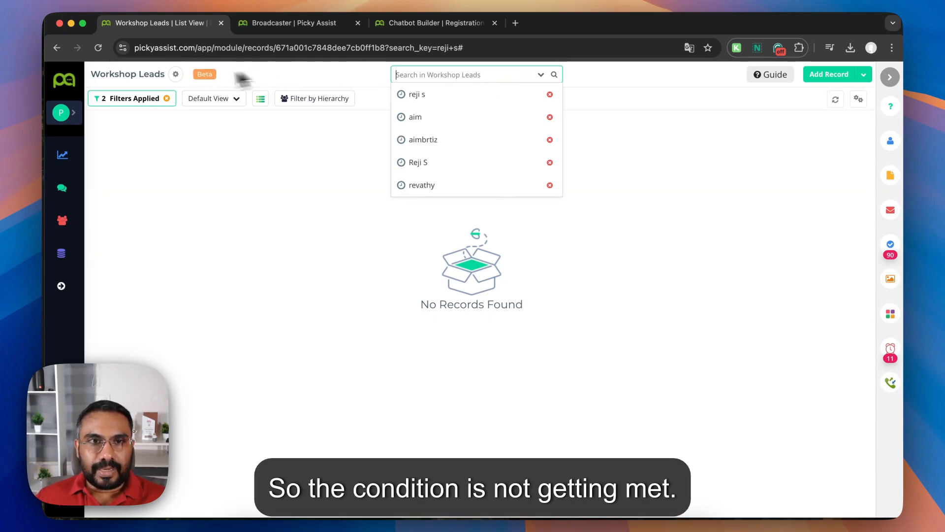
left_click(167, 98)
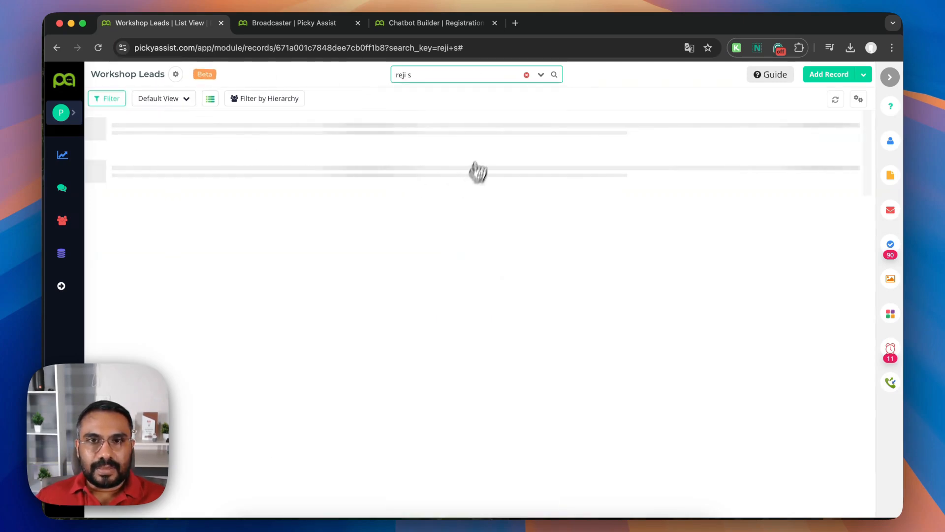
left_click(491, 81)
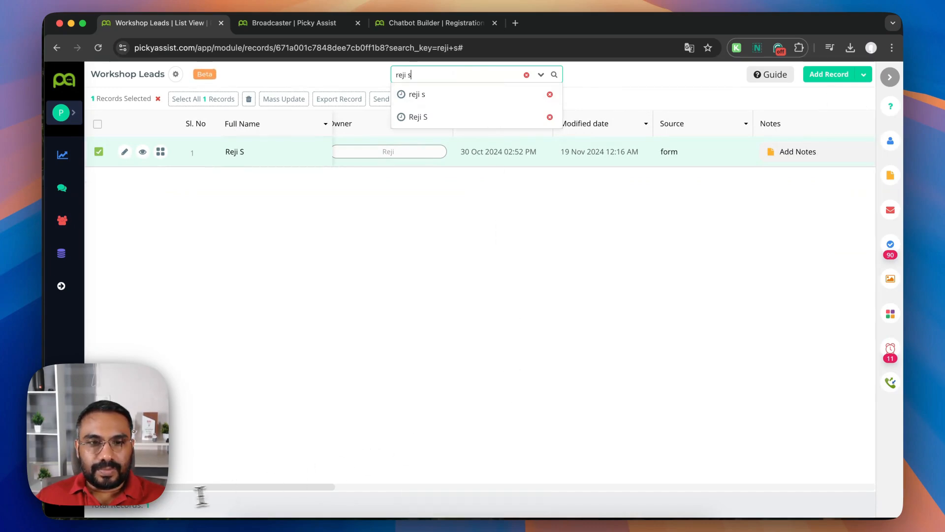
left_click_drag(172, 486, 697, 486)
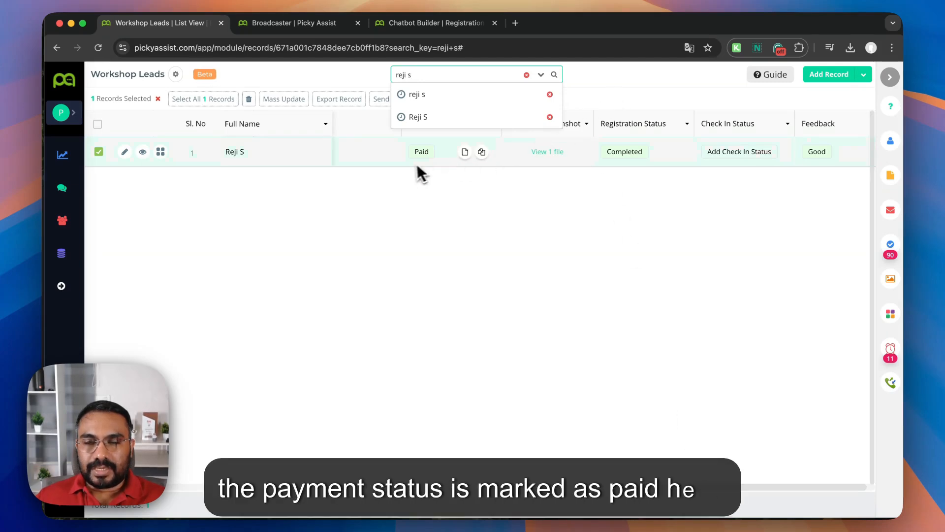
Reset the lead search, find the test lead again and view the file stored as its payment screenshot.
left_click(528, 75)
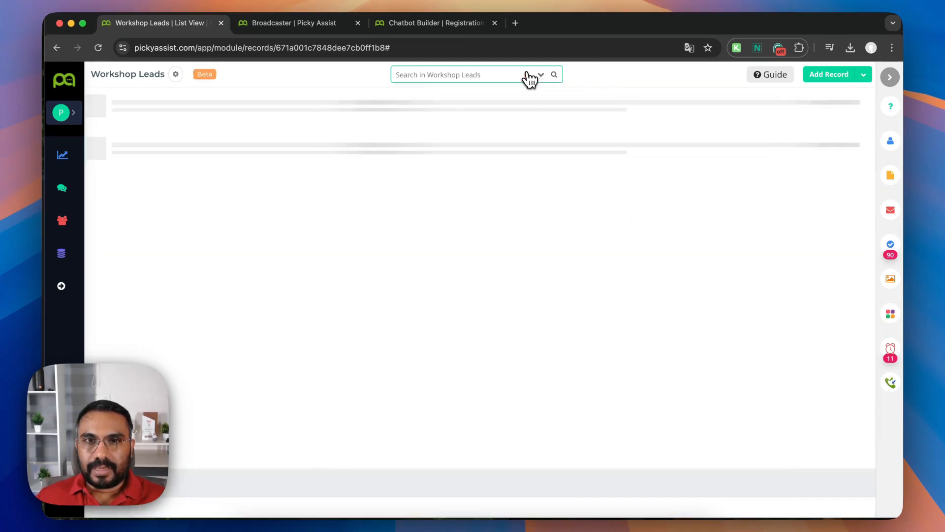
left_click(476, 74)
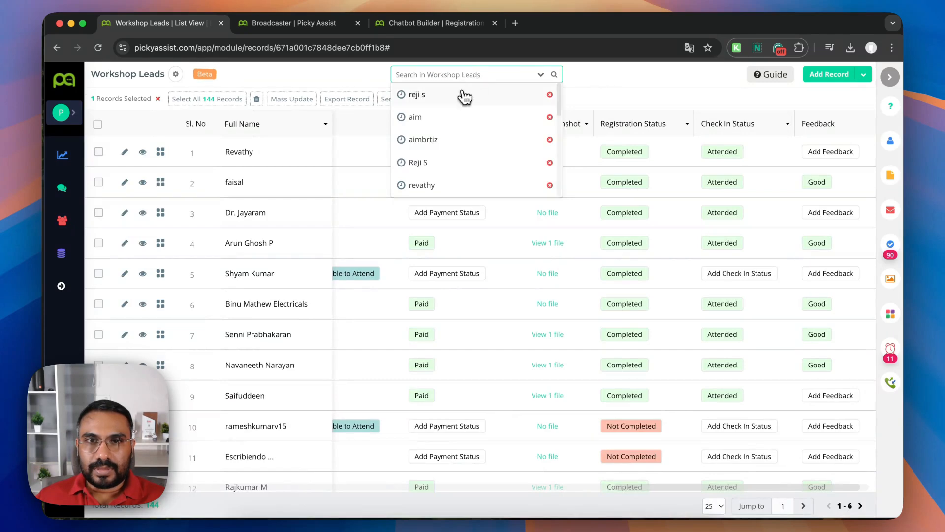
left_click(464, 94)
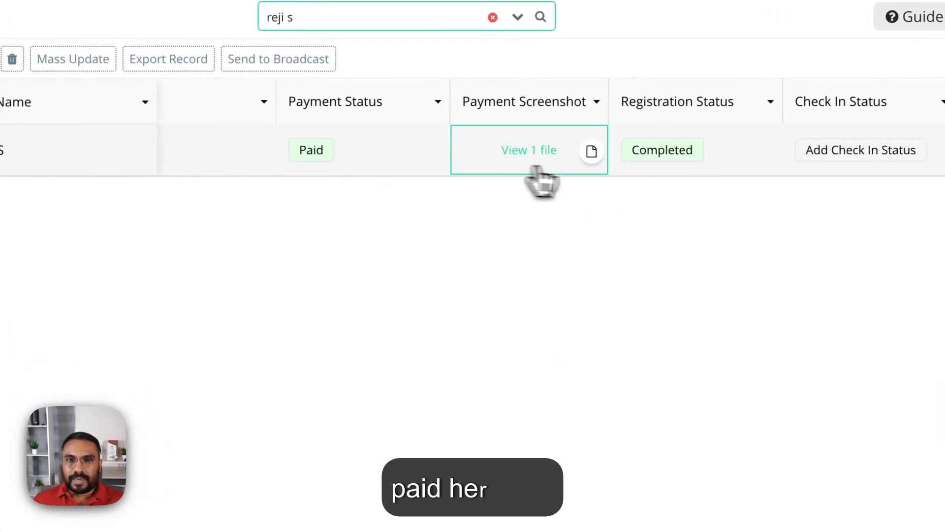
left_click(537, 152)
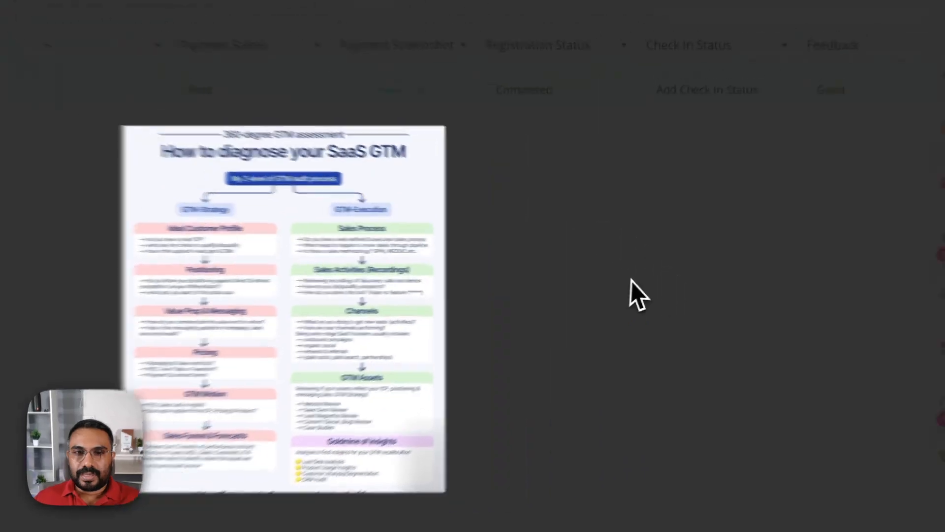
left_click(630, 280)
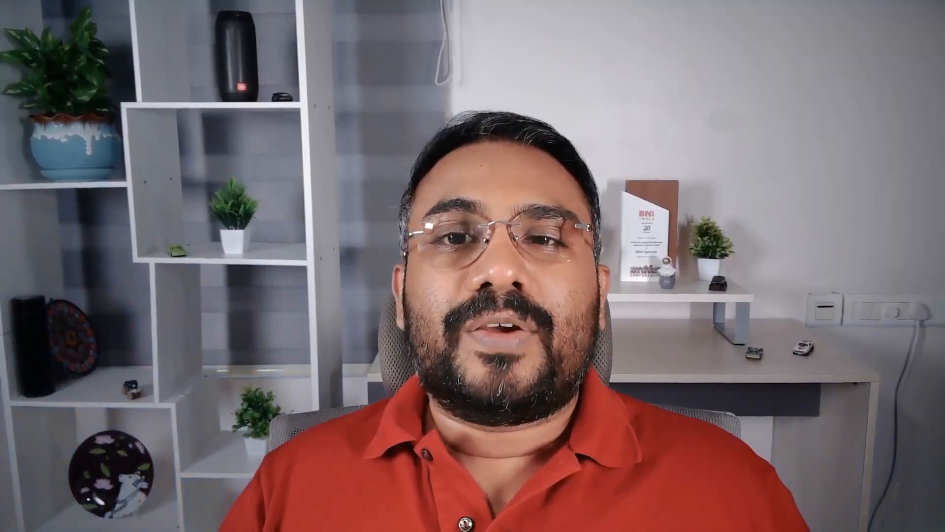